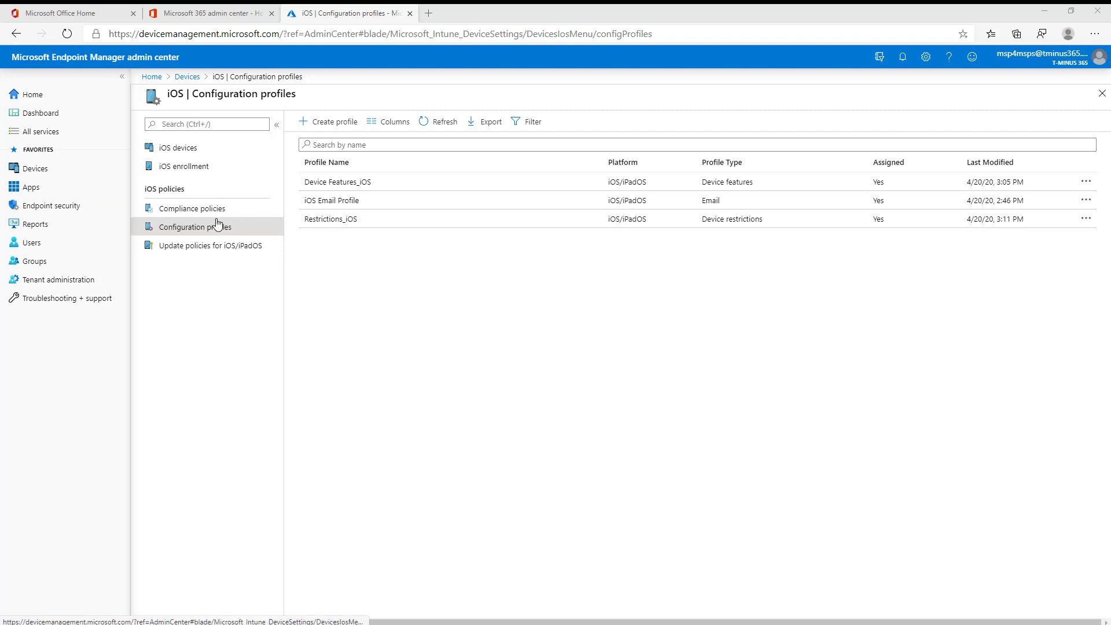
Step: Open the configuration profiles list for the iOS platform in device management
left_click(18, 169)
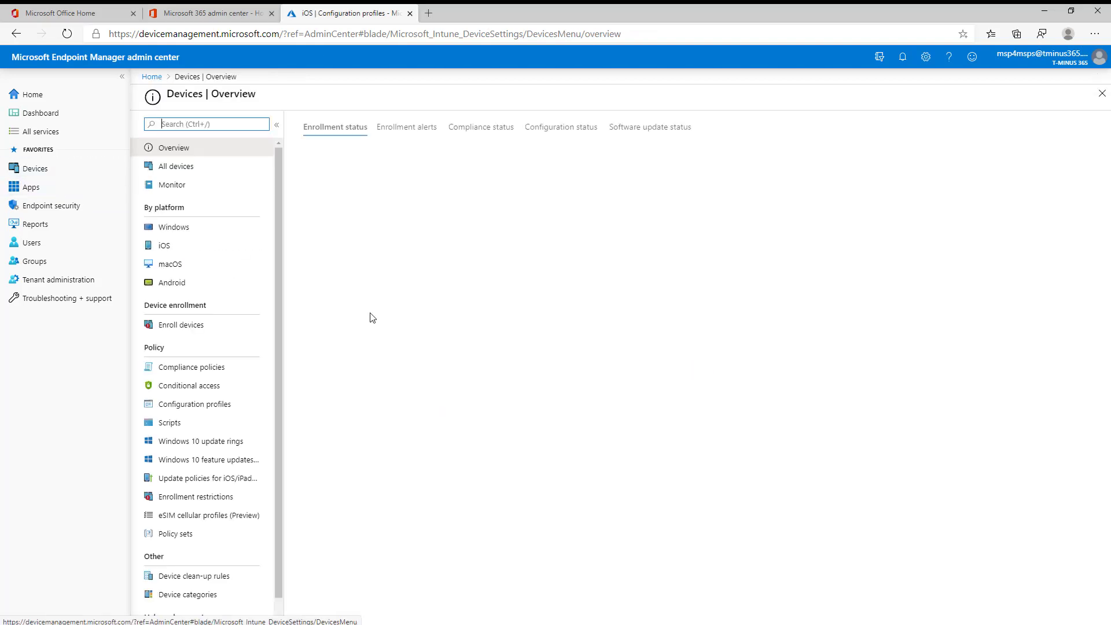
left_click(196, 248)
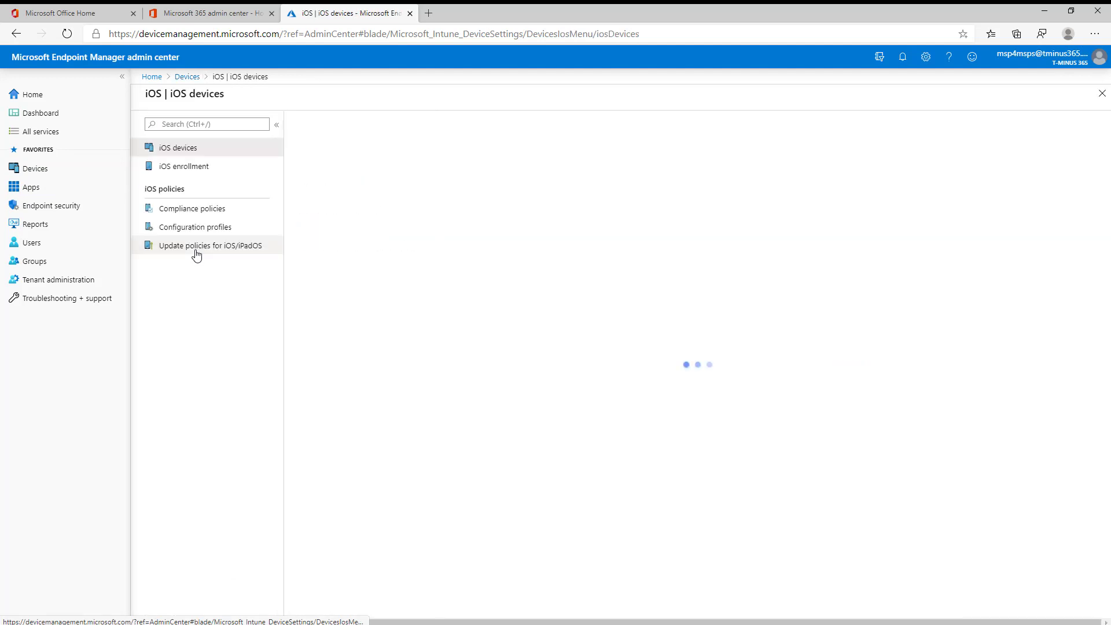
left_click(223, 227)
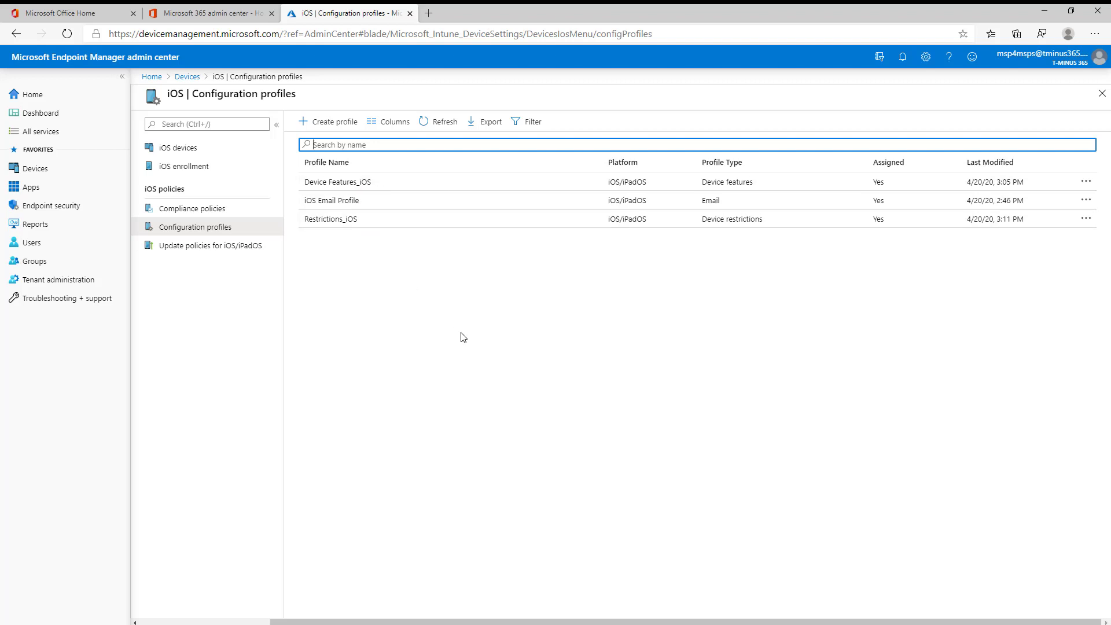
Step: Open the properties of the Restrictions_iOS profile and start editing its configuration settings
left_click(367, 228)
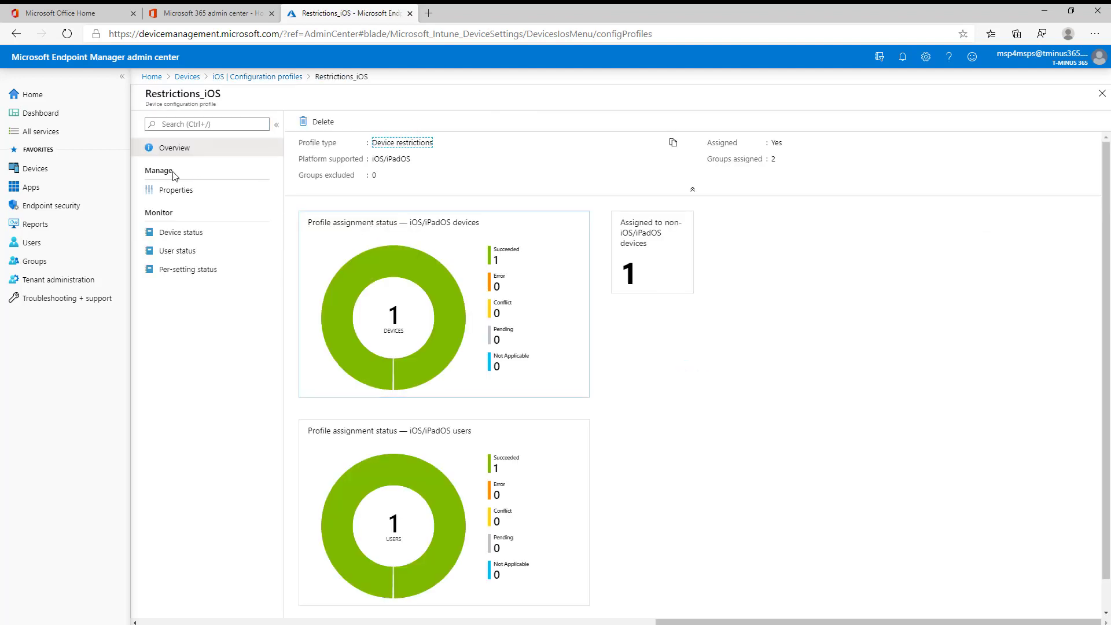
left_click(153, 190)
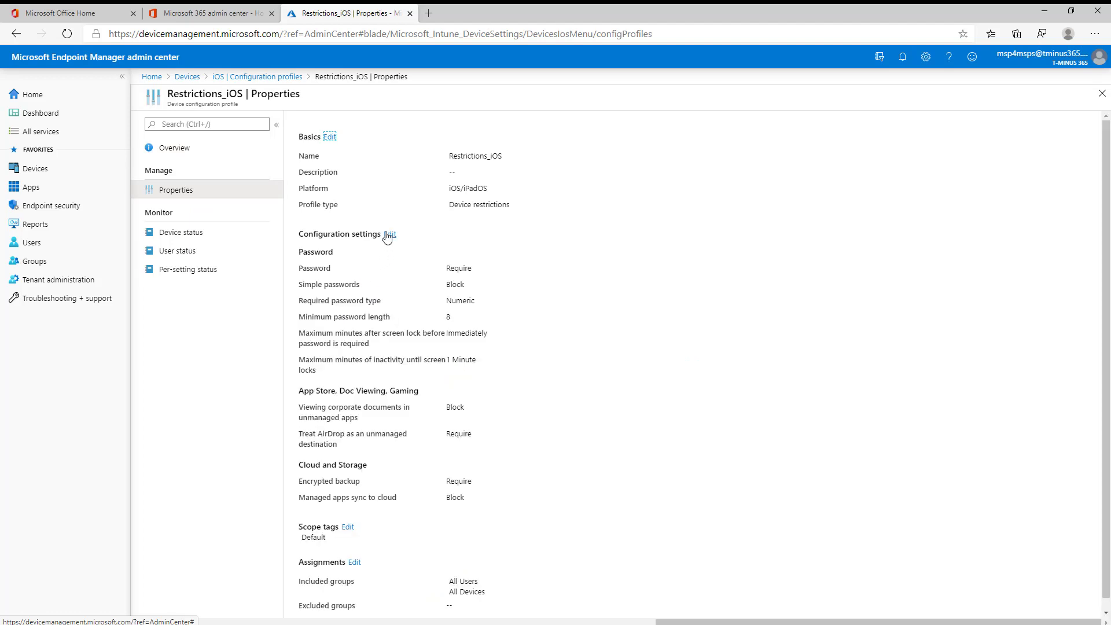
left_click(389, 234)
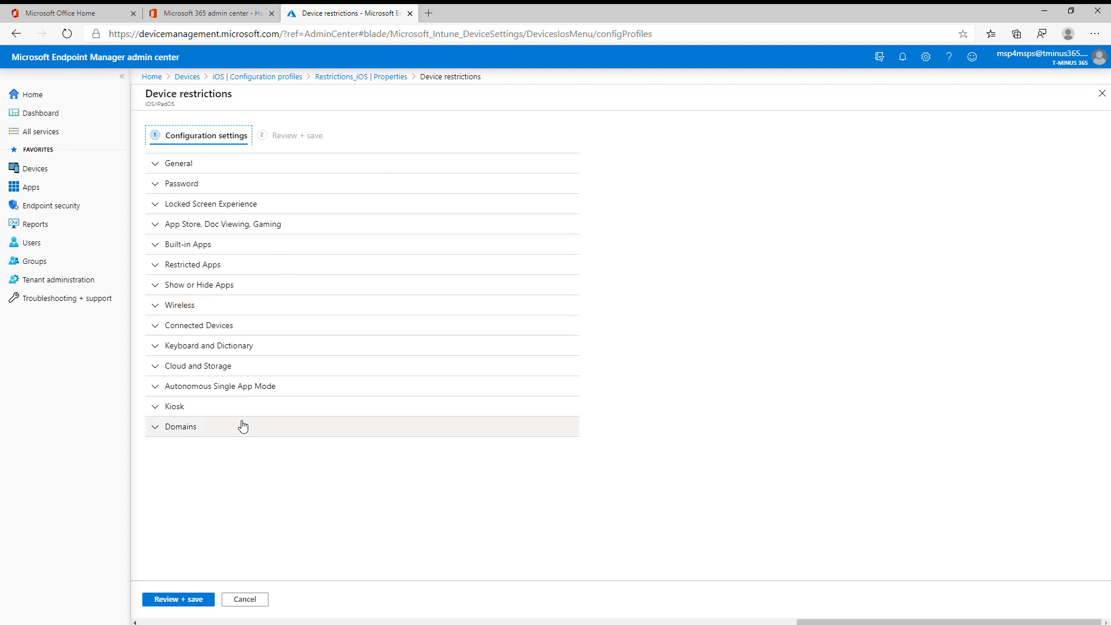
Step: Expand the General restrictions and examine their enrollment-type groupings and the explanation of the Share usage data setting
left_click(183, 166)
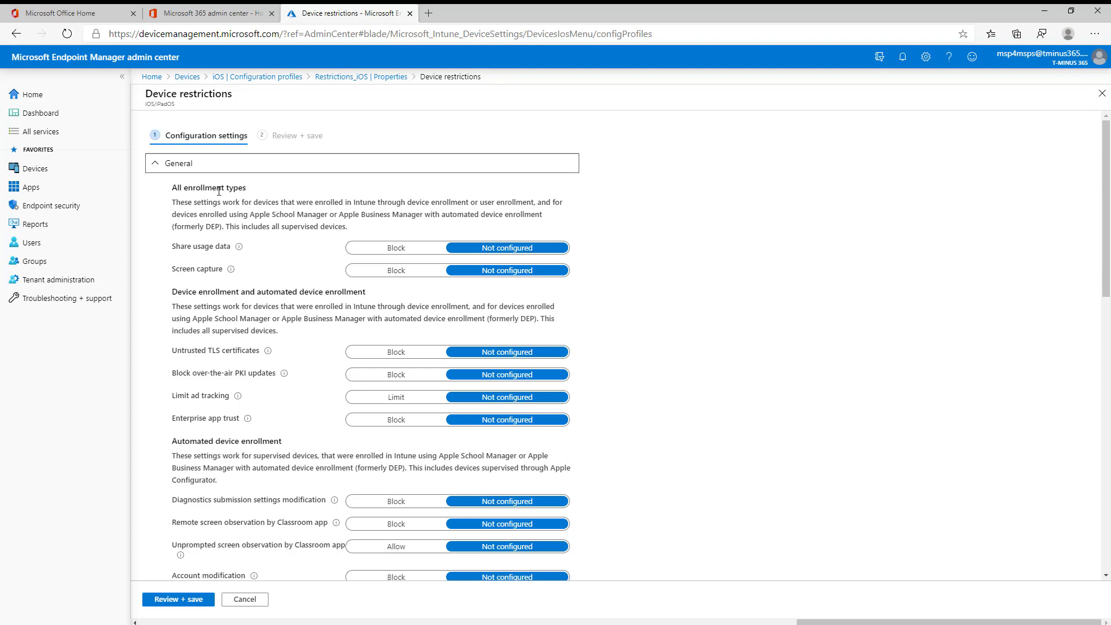
left_click_drag(176, 188, 328, 189)
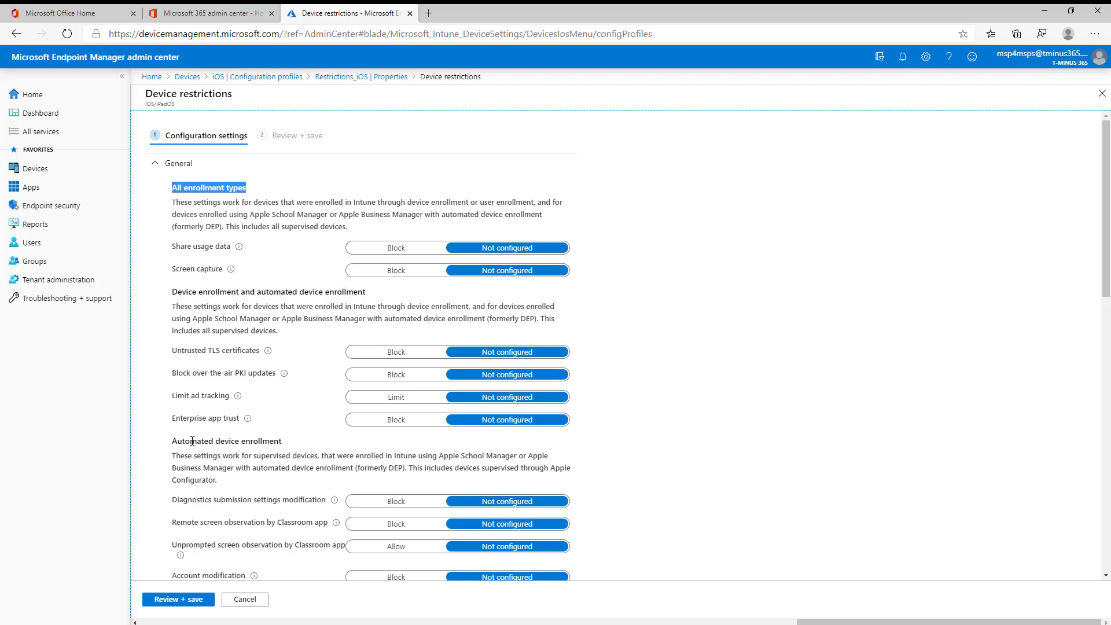
scroll(199, 304, "down", 2)
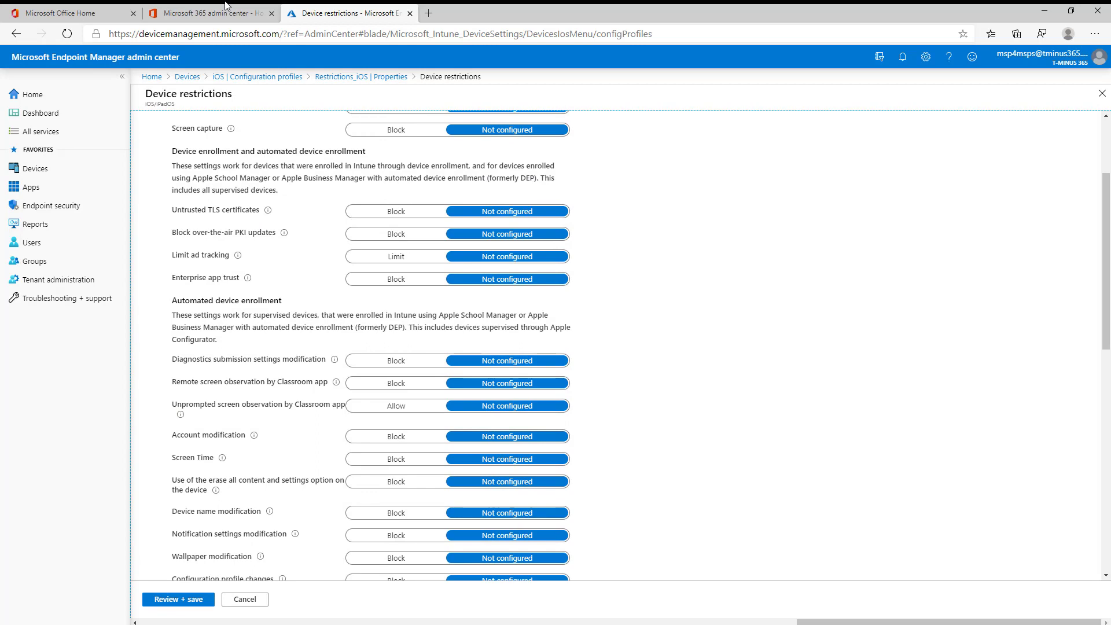
scroll(215, 220, "up", 2)
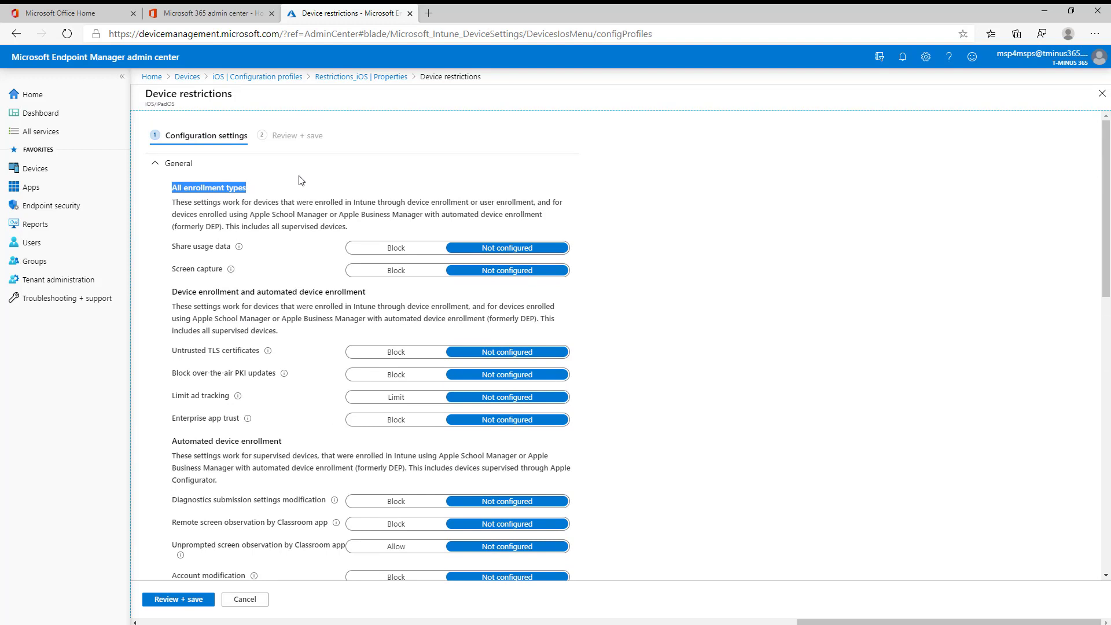
scroll(329, 199, "down", 5)
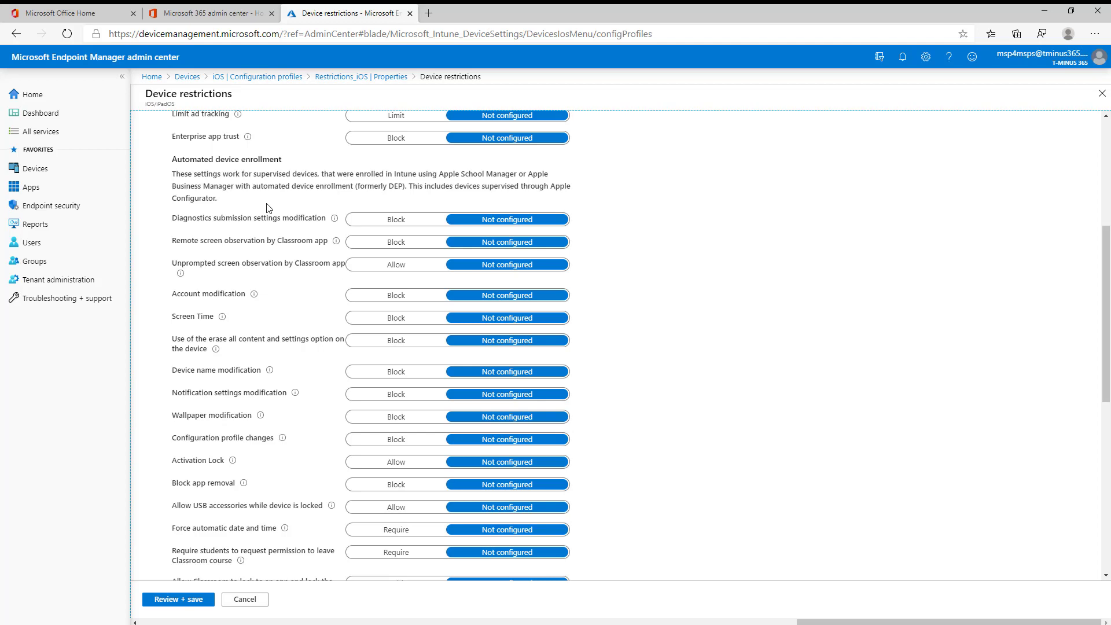
scroll(336, 346, "down", 7)
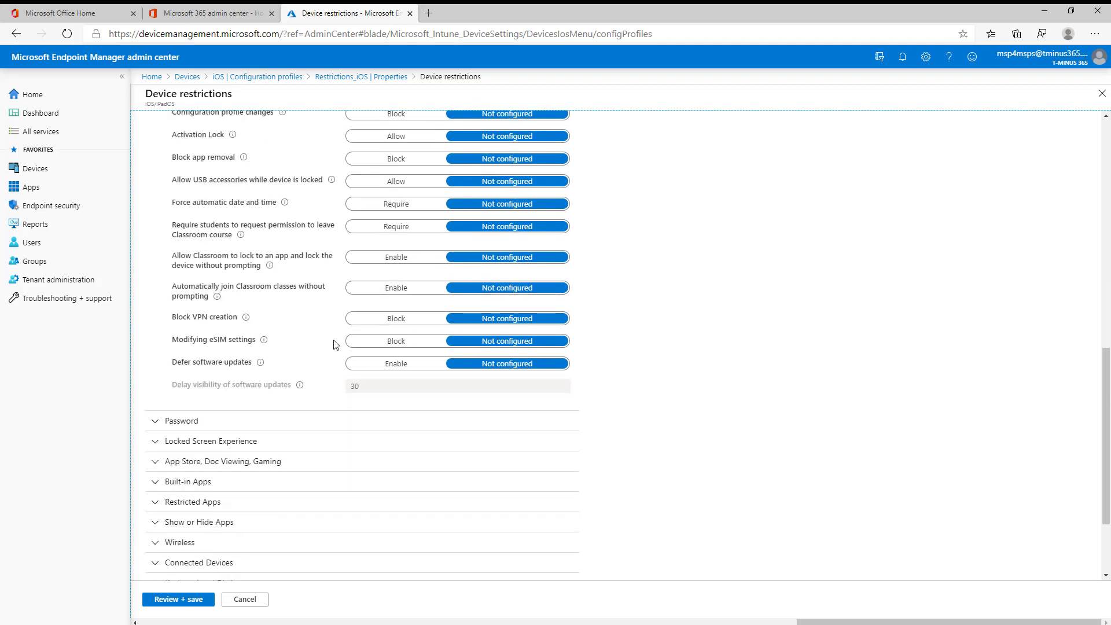
scroll(335, 346, "up", 15)
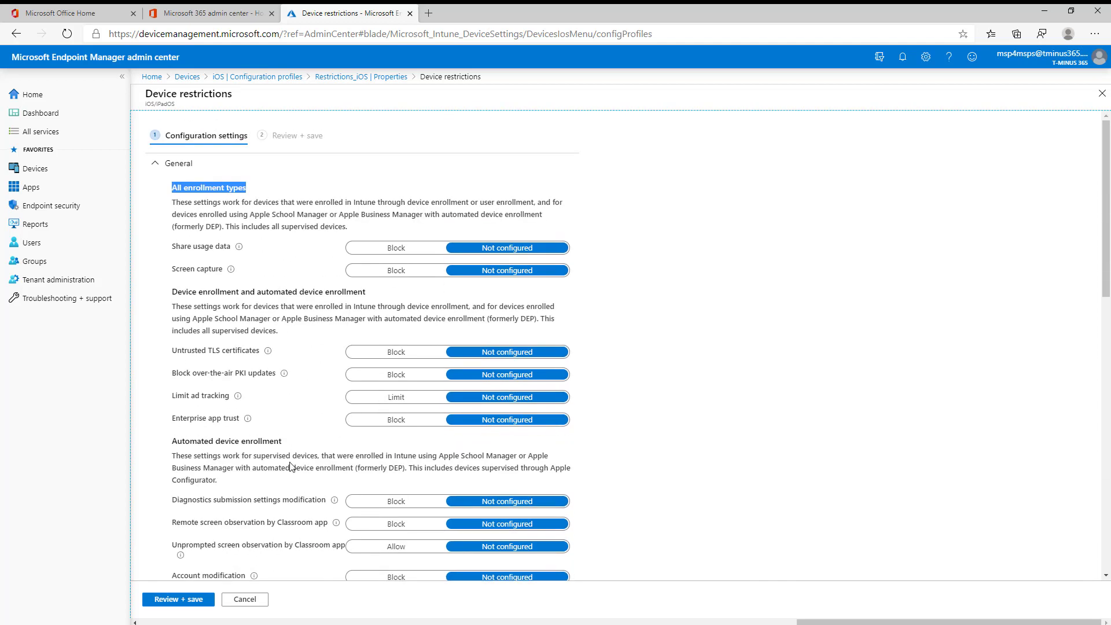
left_click(255, 250)
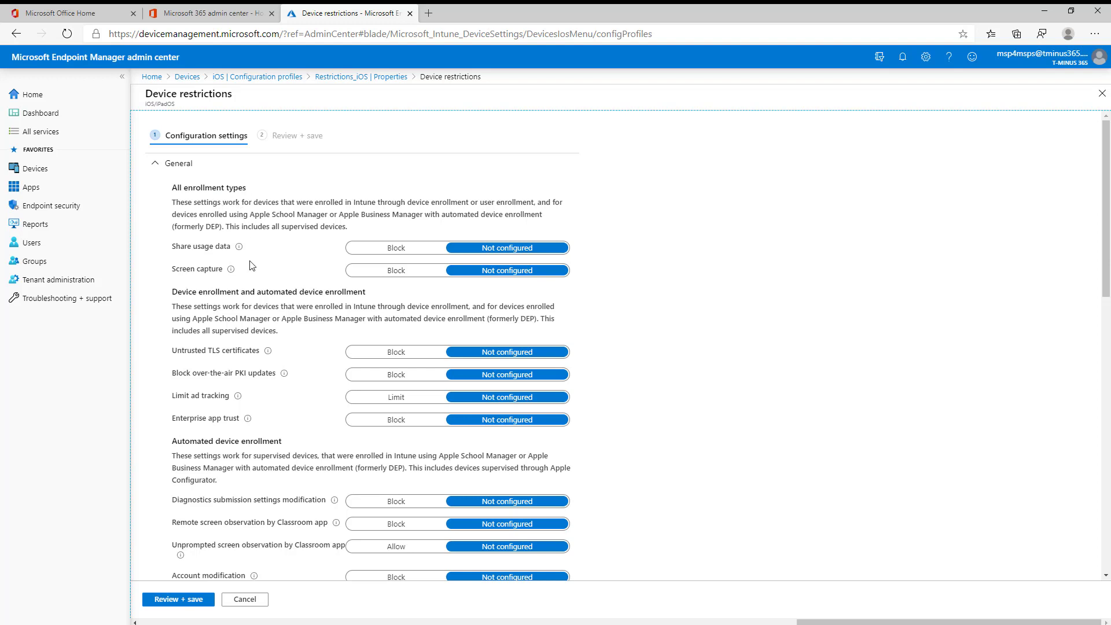
mouse_move(241, 250)
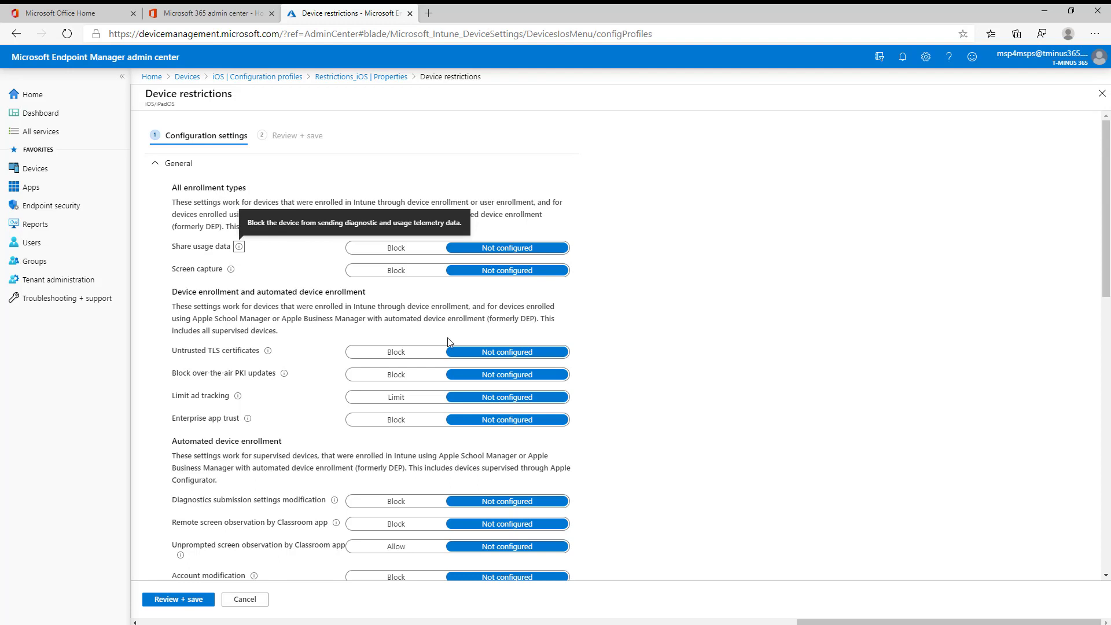
left_click(282, 247)
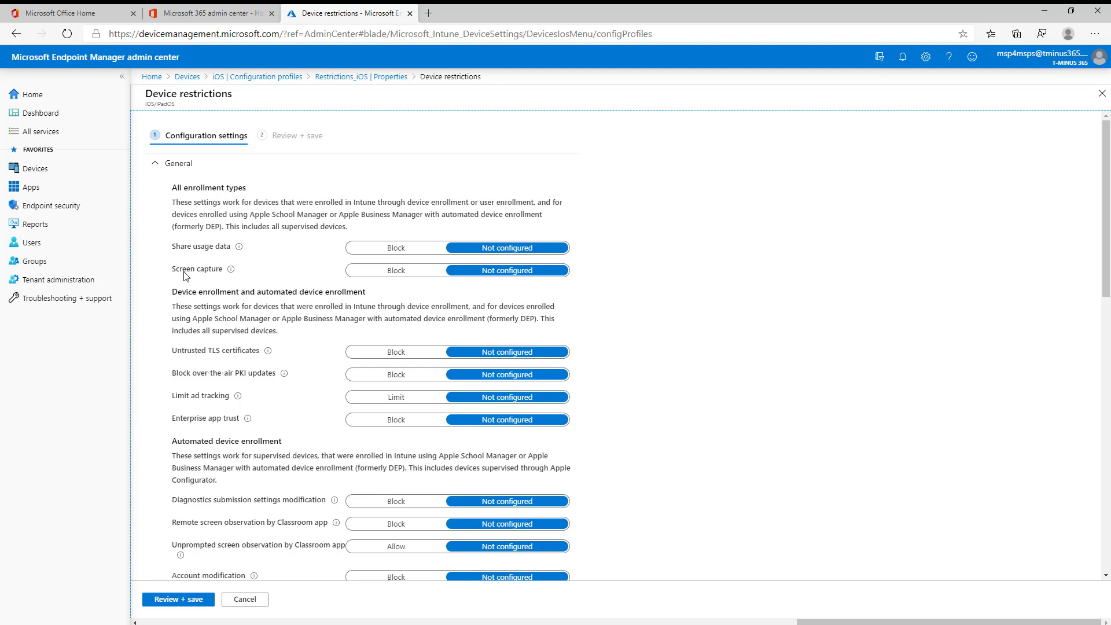
Step: Examine the General restrictions for device enrollment and automated device enrollment, through to the software update deferral settings
scroll(185, 277, "down", 2)
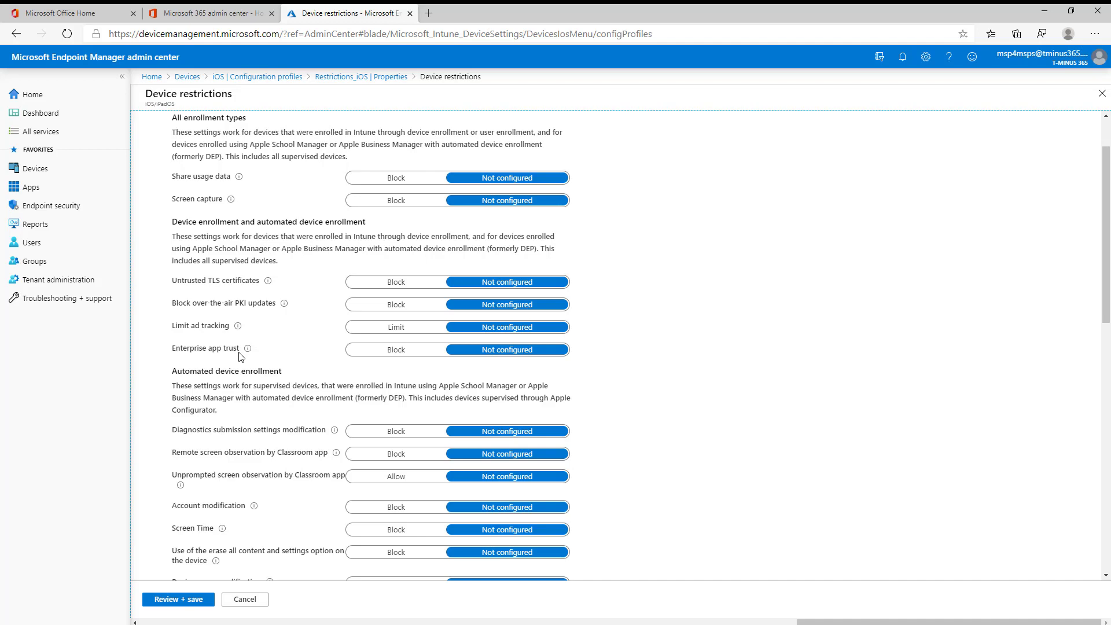
scroll(272, 364, "down", 4)
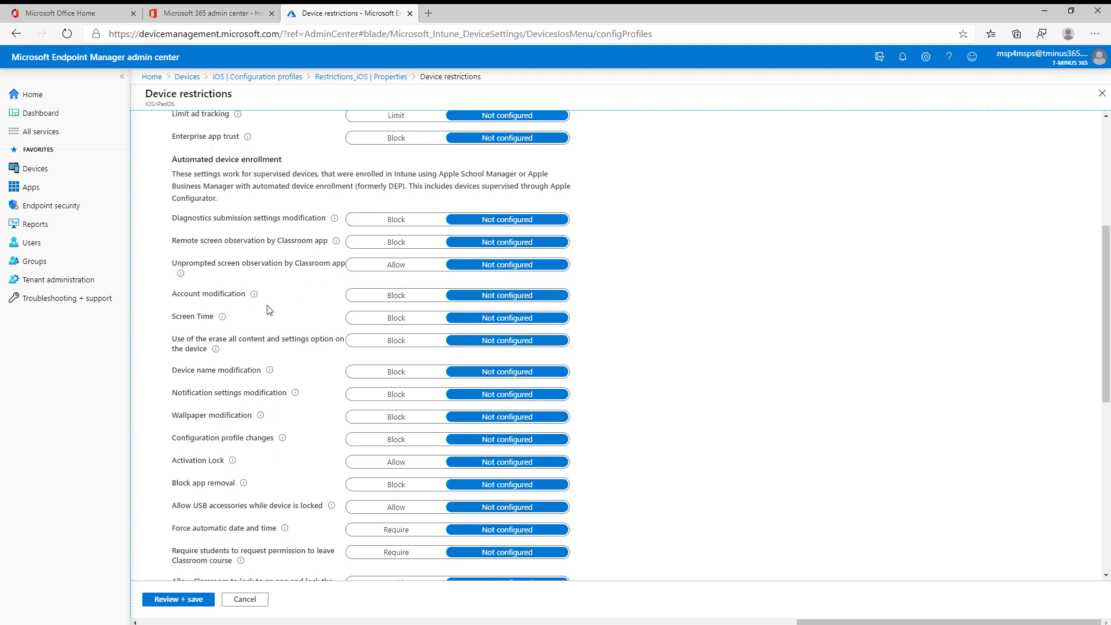
mouse_move(256, 297)
scroll(348, 441, "down", 1)
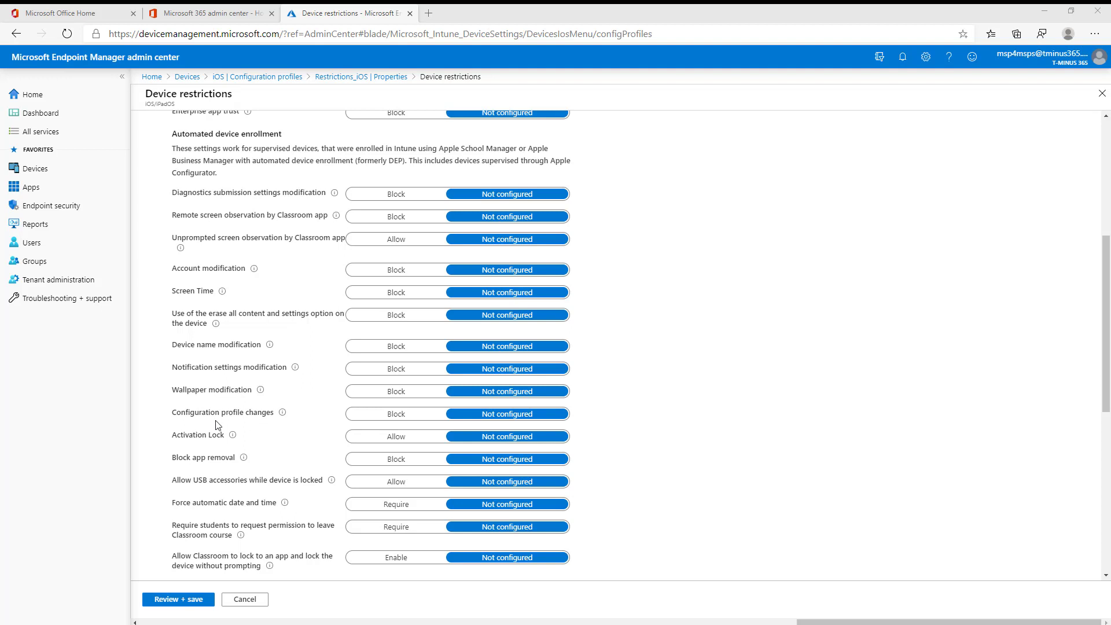
mouse_move(286, 416)
scroll(277, 505, "down", 1)
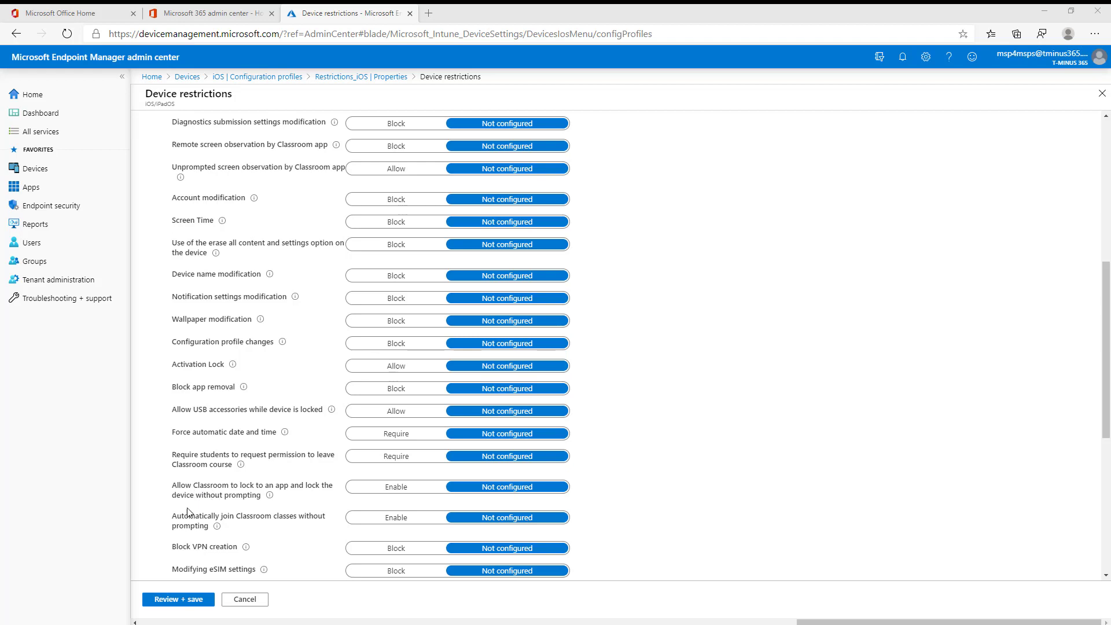
scroll(243, 518, "down", 1)
scroll(263, 492, "down", 2)
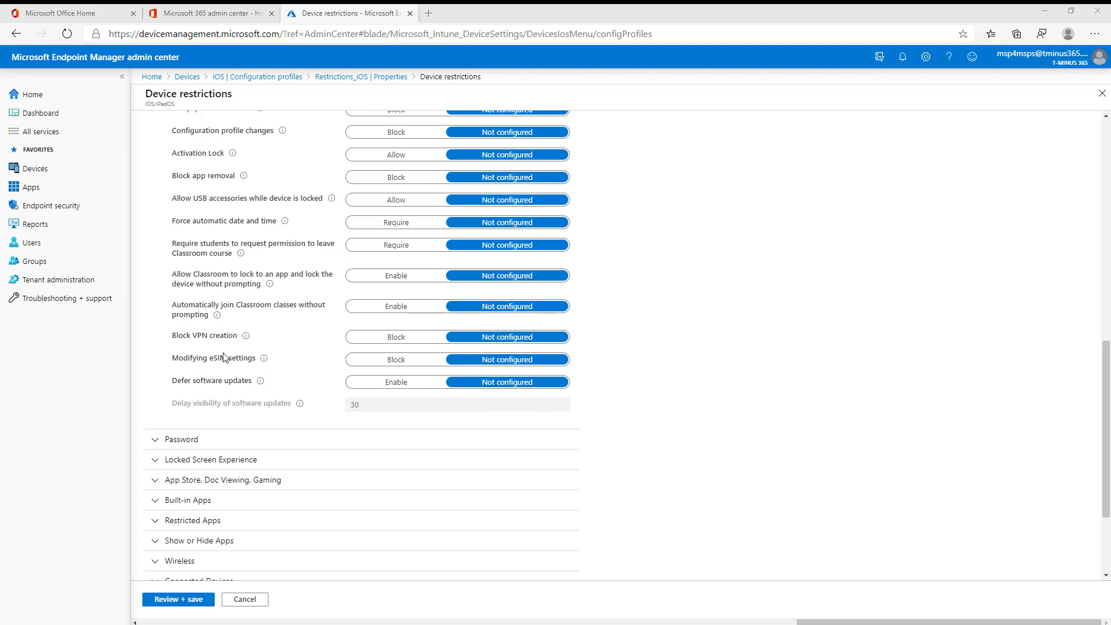
Step: Try enabling Defer software updates to inspect its visibility delay, and return it to Not configured
mouse_move(256, 382)
left_click(359, 383)
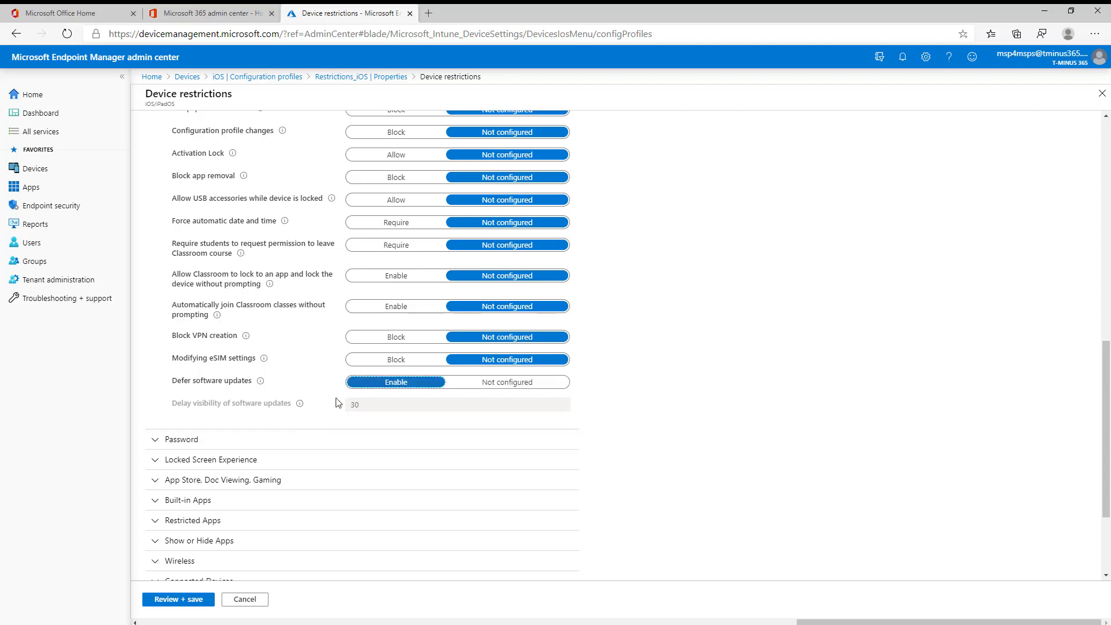
scroll(405, 428, "up", 4)
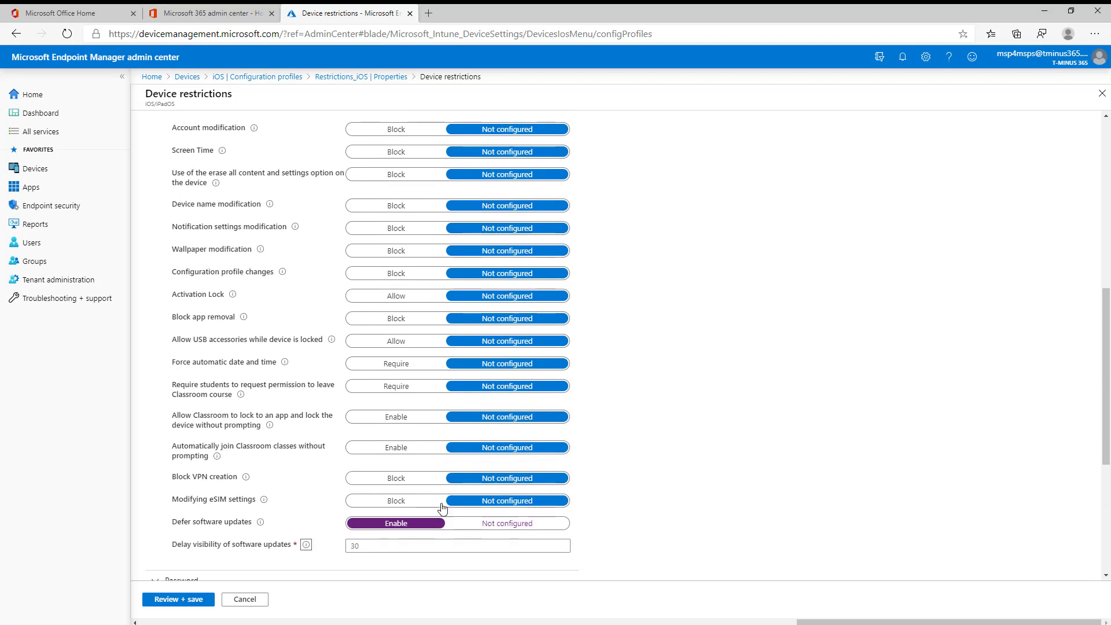
scroll(456, 442, "down", 3)
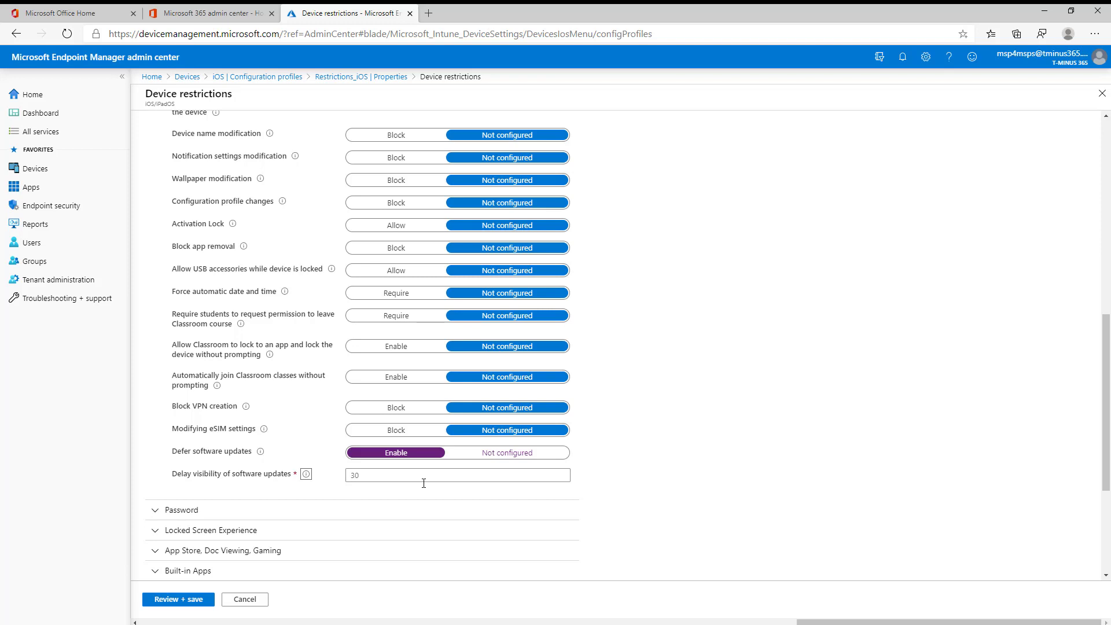
left_click(499, 454)
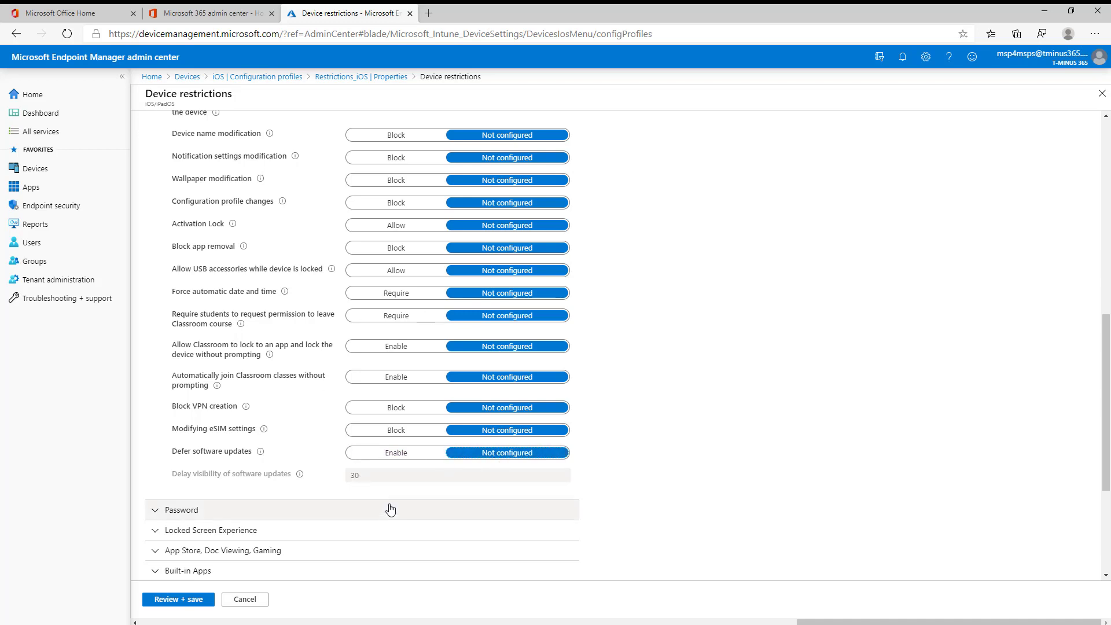
Step: Collapse the General restrictions and expand the Password restrictions to review the requirements for each enrollment type
scroll(288, 416, "up", 4)
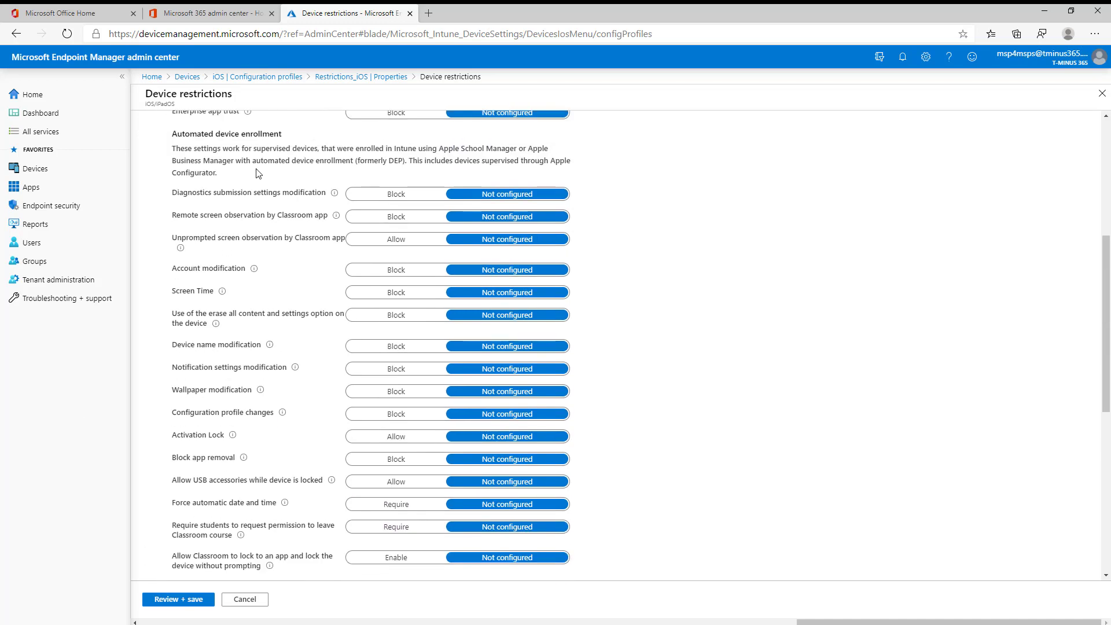
scroll(258, 174, "up", 6)
left_click(164, 163)
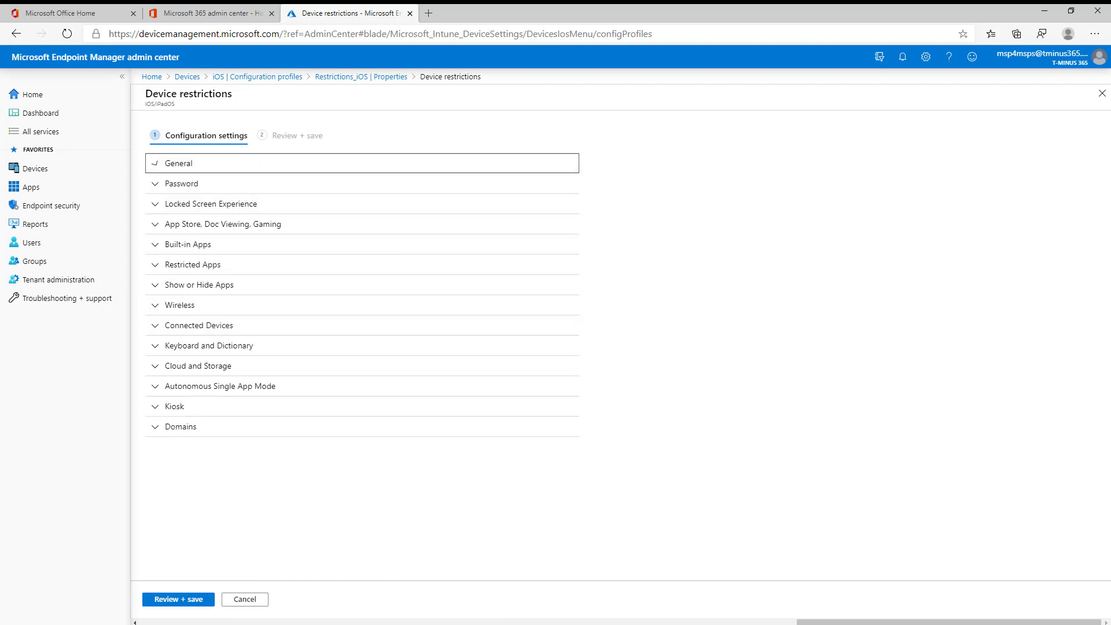
left_click(238, 185)
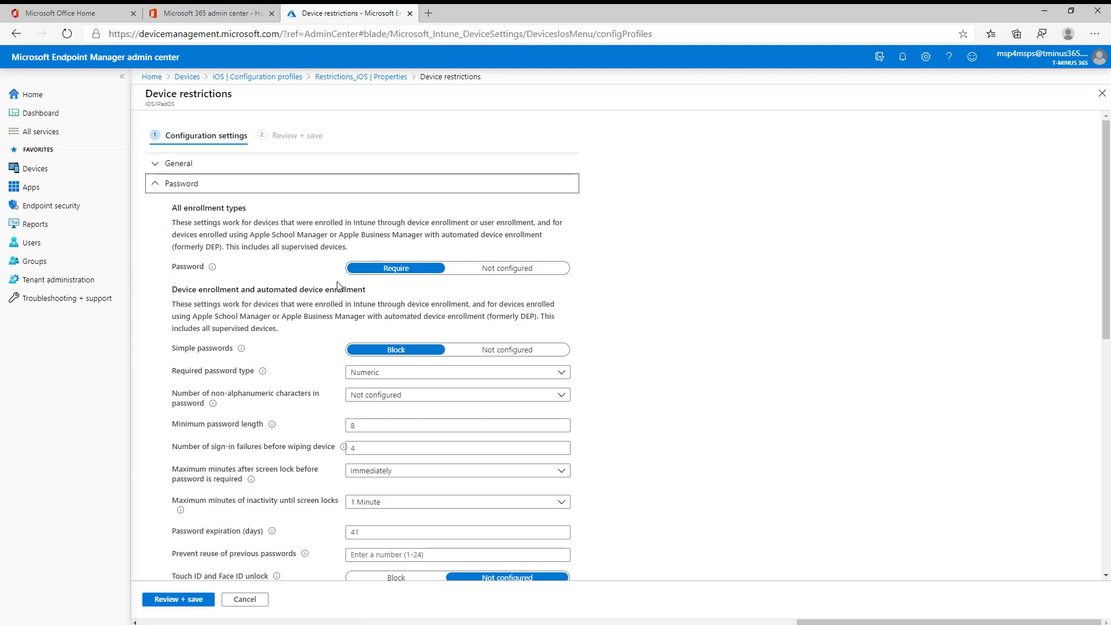
left_click_drag(161, 205, 197, 208)
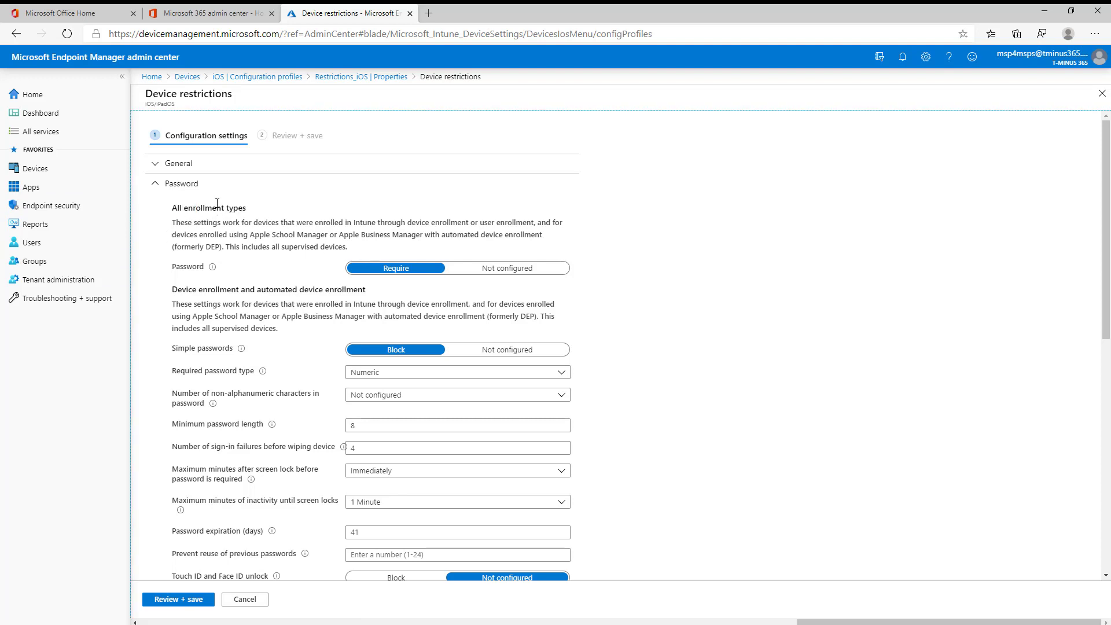
triple_click(208, 208)
left_click(253, 273)
scroll(358, 286, "down", 2)
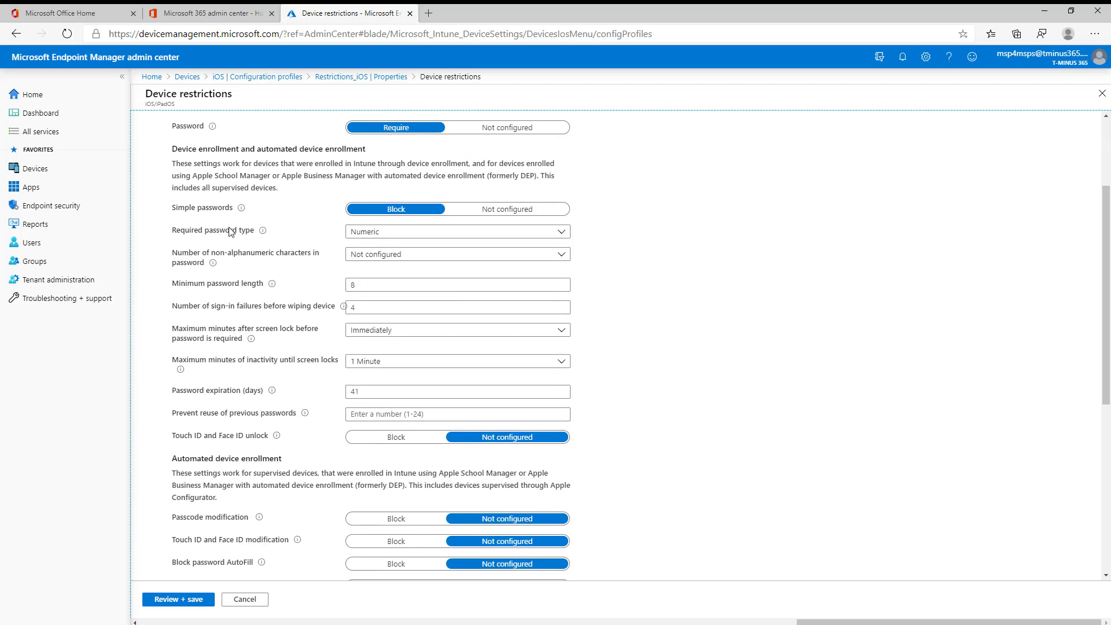
Step: Review the choices for required password type and non-alphanumeric characters, keeping Numeric and Not configured, and go to the minimum password length
left_click(397, 233)
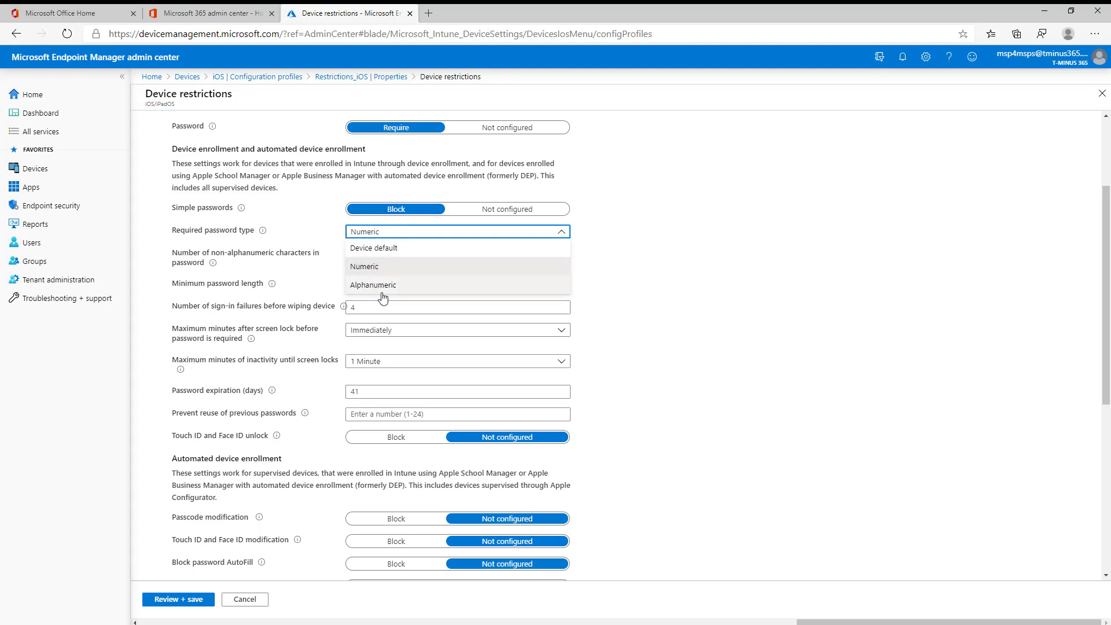
left_click(387, 267)
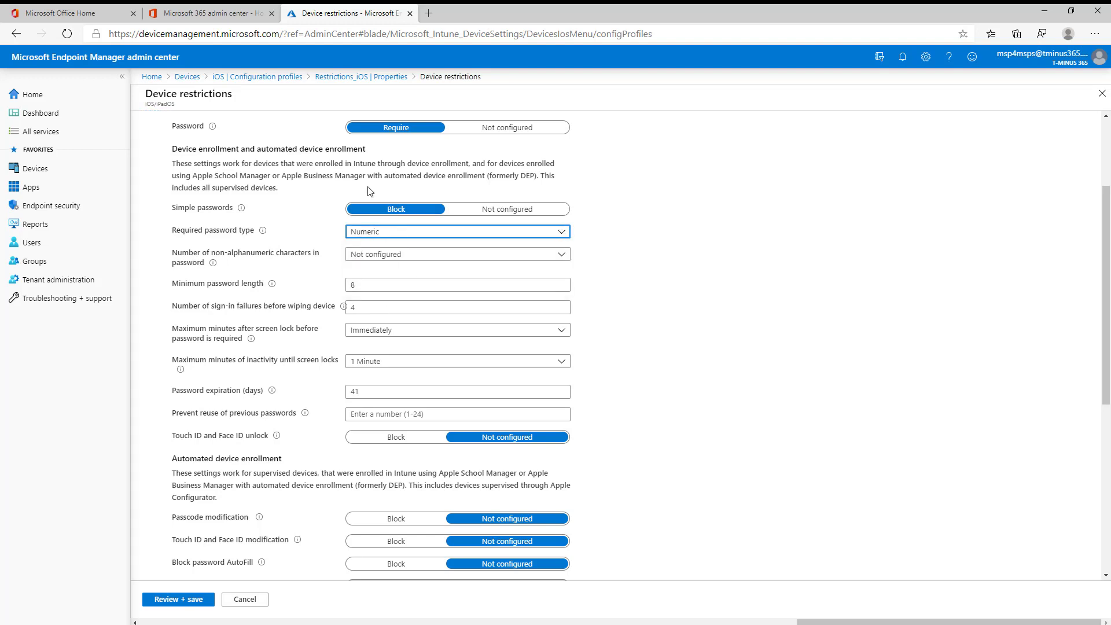
left_click(383, 256)
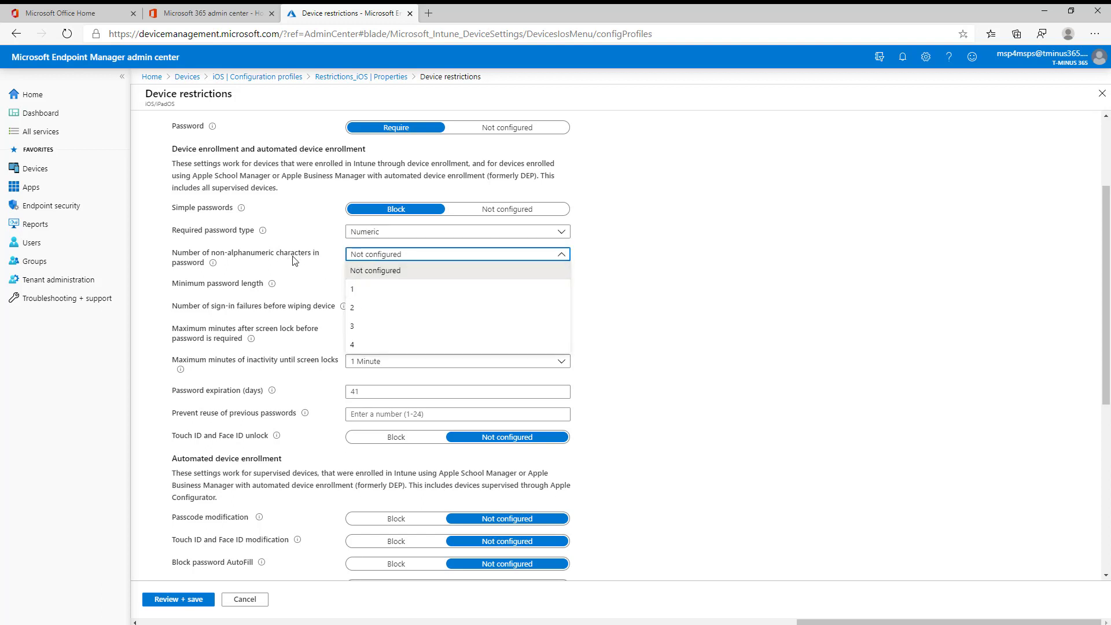
left_click(389, 269)
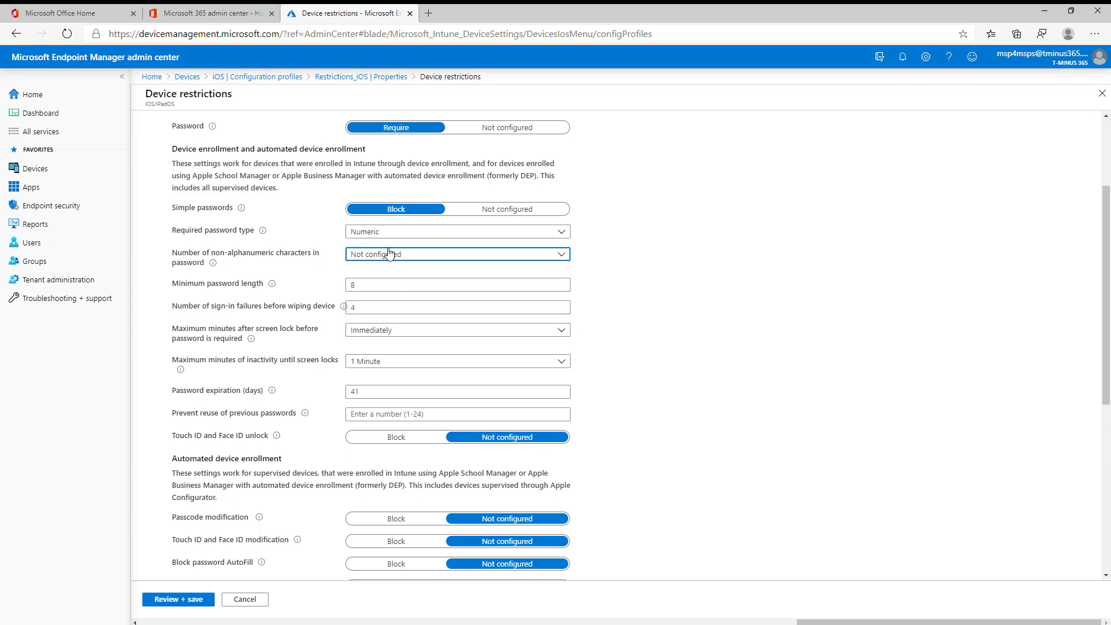
left_click(371, 287)
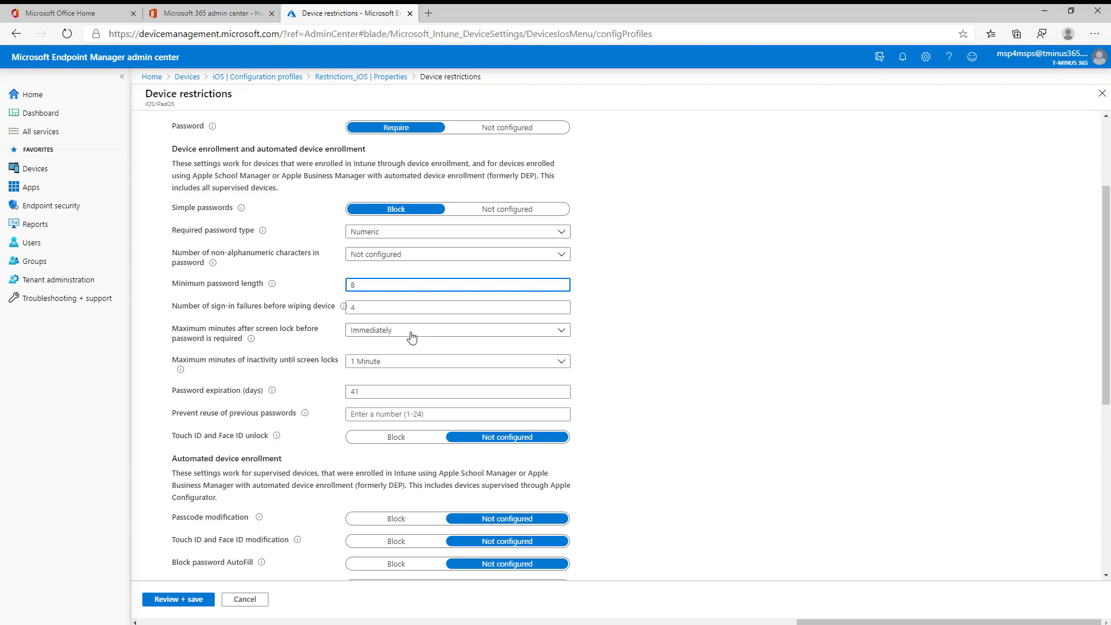
Step: Review the choices for maximum minutes after screen lock and maximum minutes of inactivity, keeping Immediately and 1 Minute
left_click(387, 331)
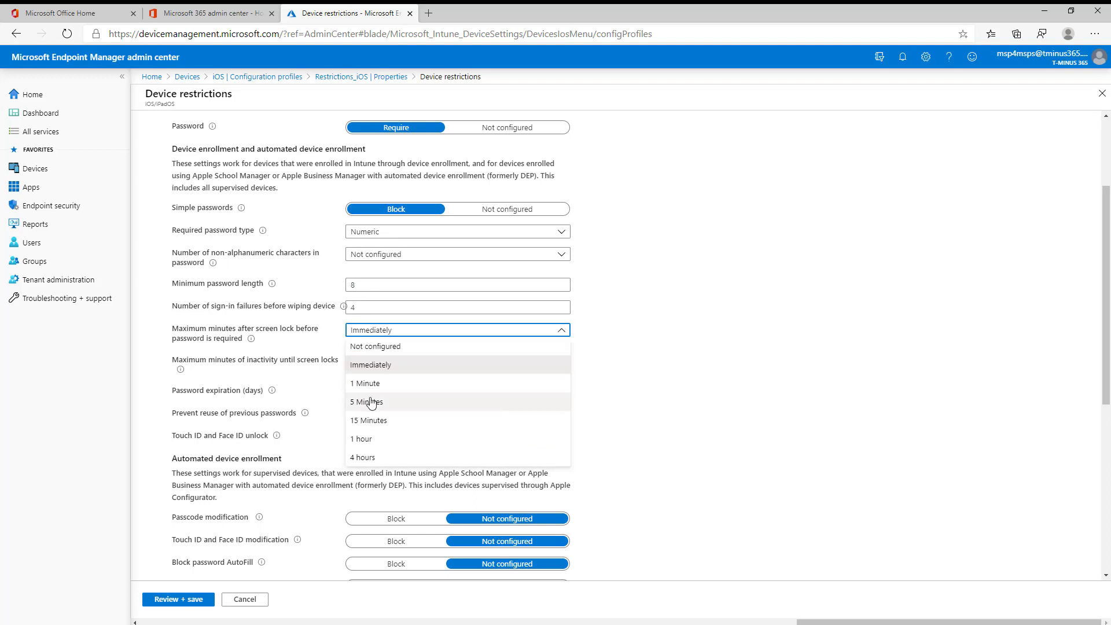
left_click(427, 347)
left_click(426, 333)
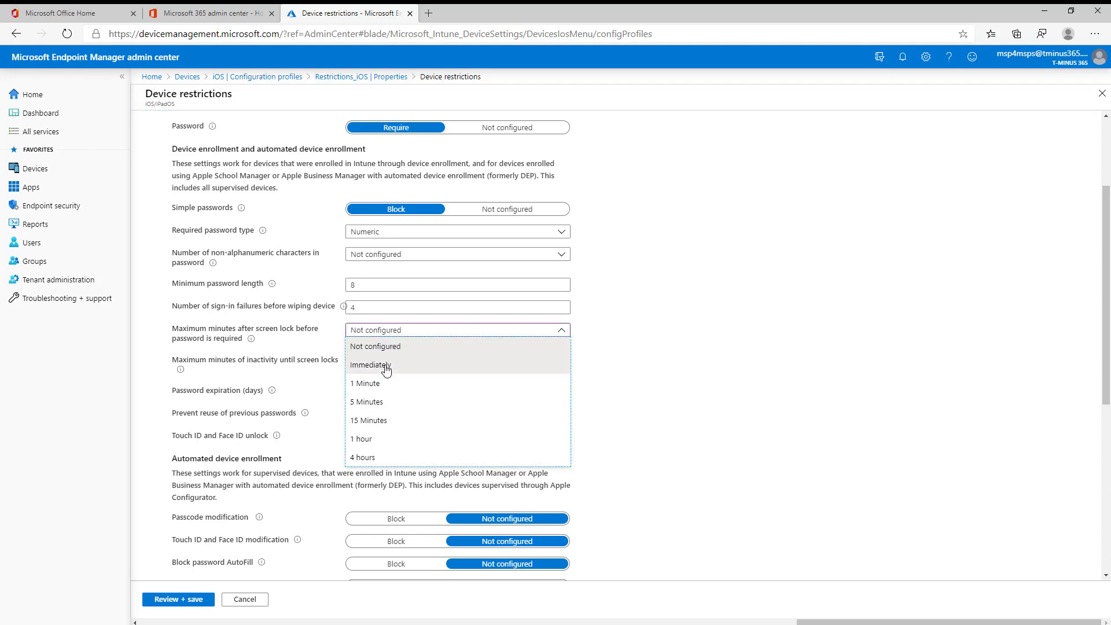
left_click(390, 364)
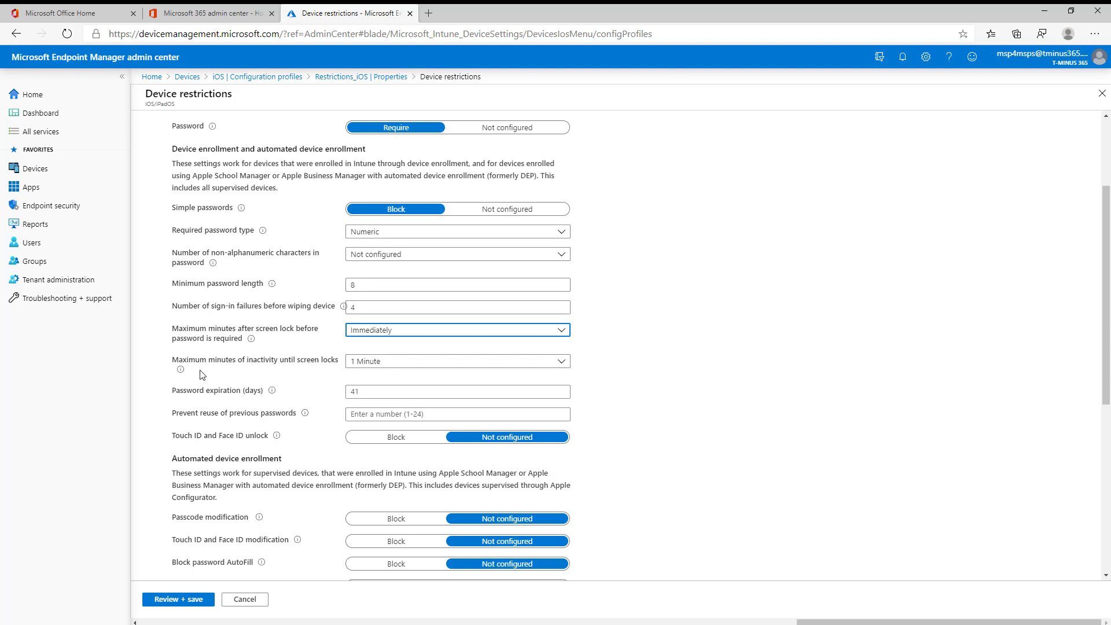
left_click(382, 363)
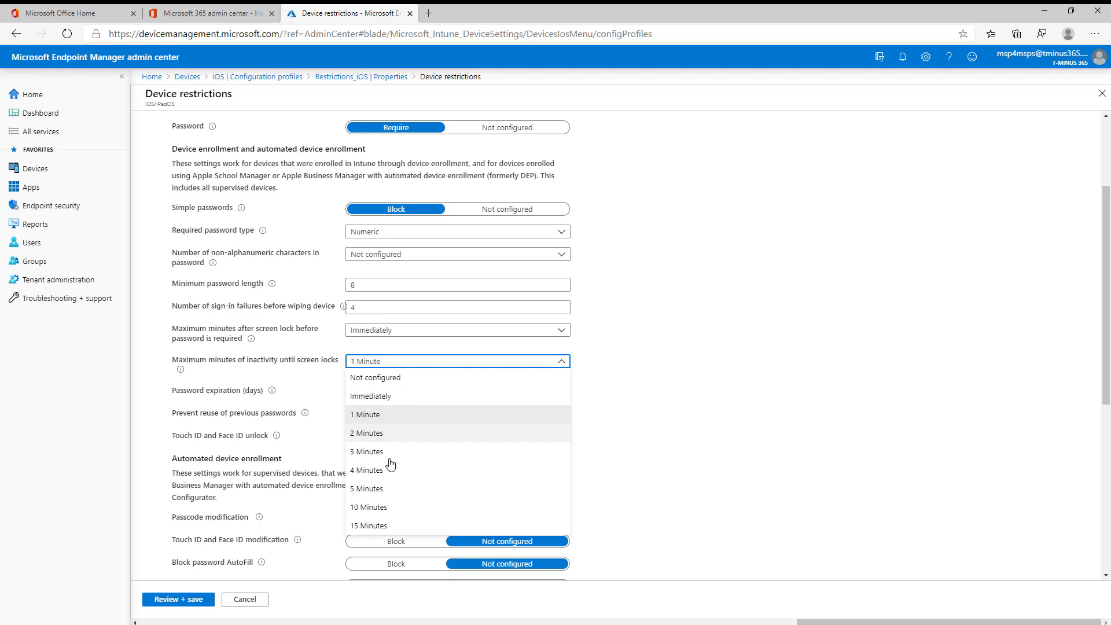
left_click(472, 366)
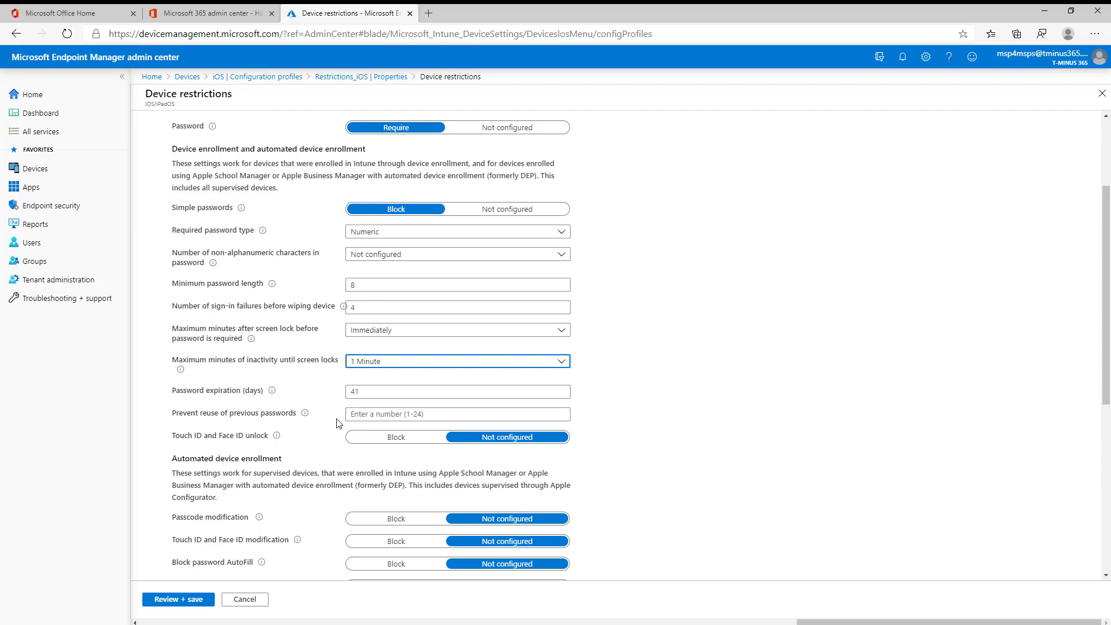
Step: Examine the Password restrictions for automated device enrollment, including passcode modification, password proximity requests and the Block password sharing description
scroll(281, 327, "down", 4)
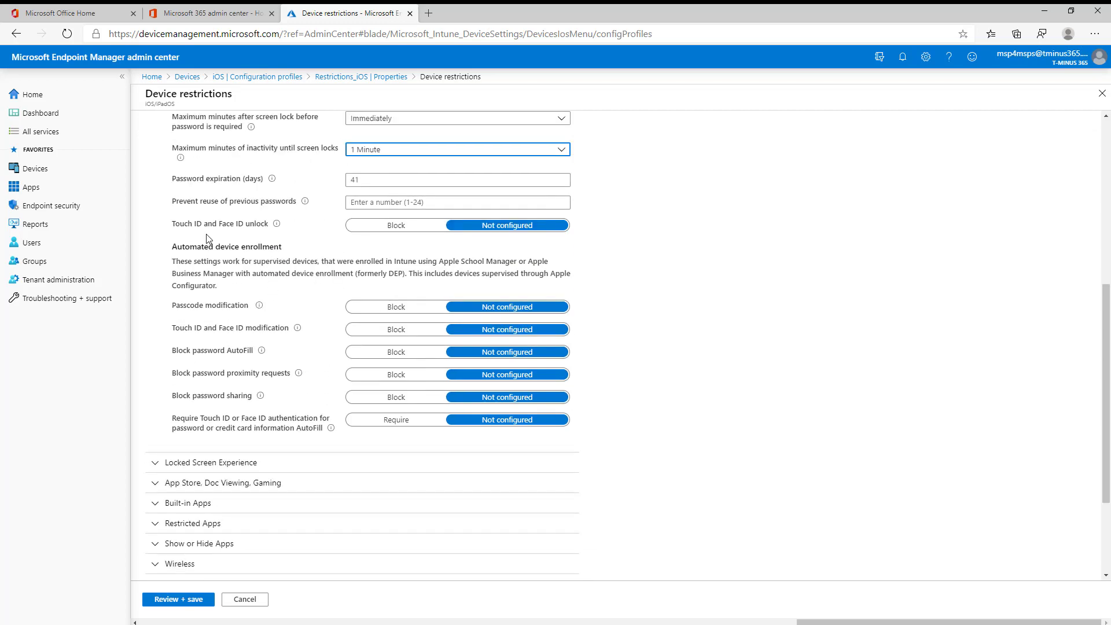
left_click_drag(198, 245, 300, 246)
left_click(305, 290)
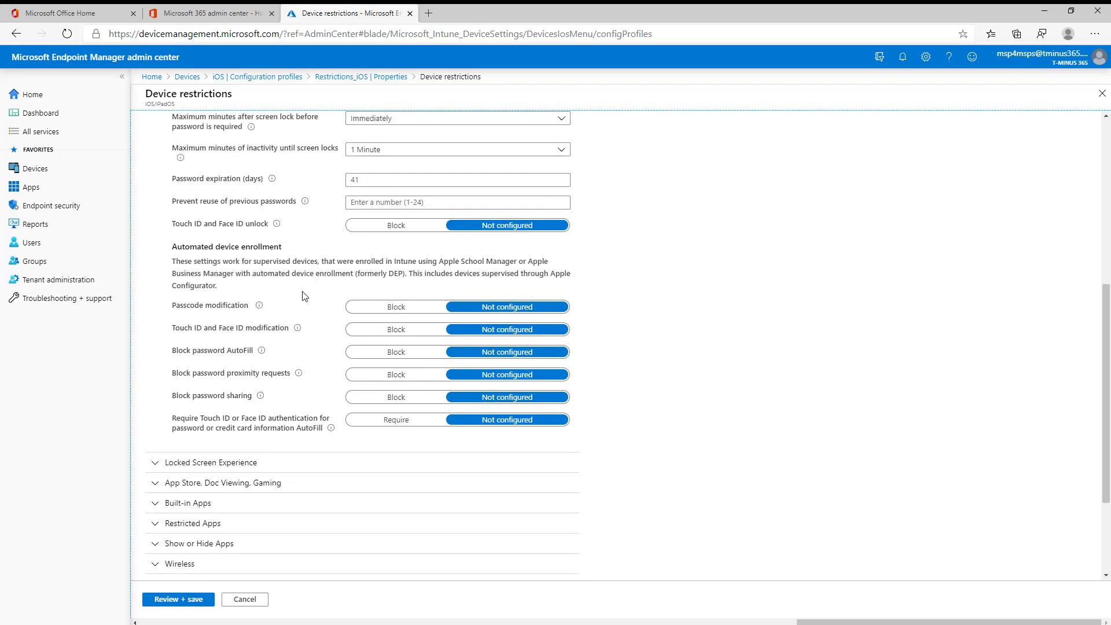
double_click(224, 312)
triple_click(225, 312)
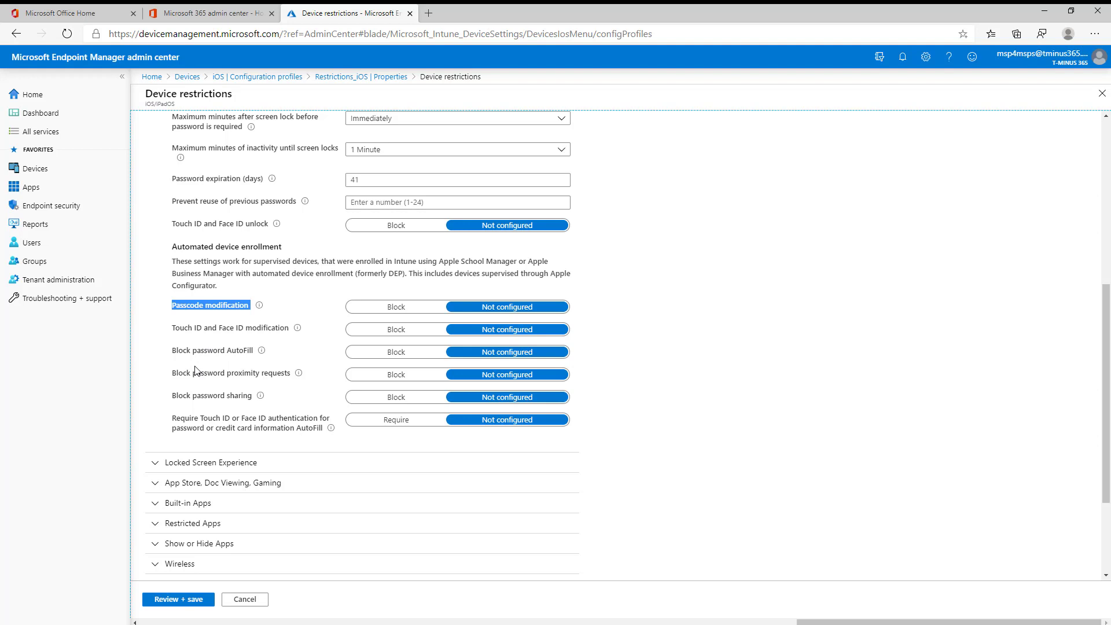
triple_click(261, 375)
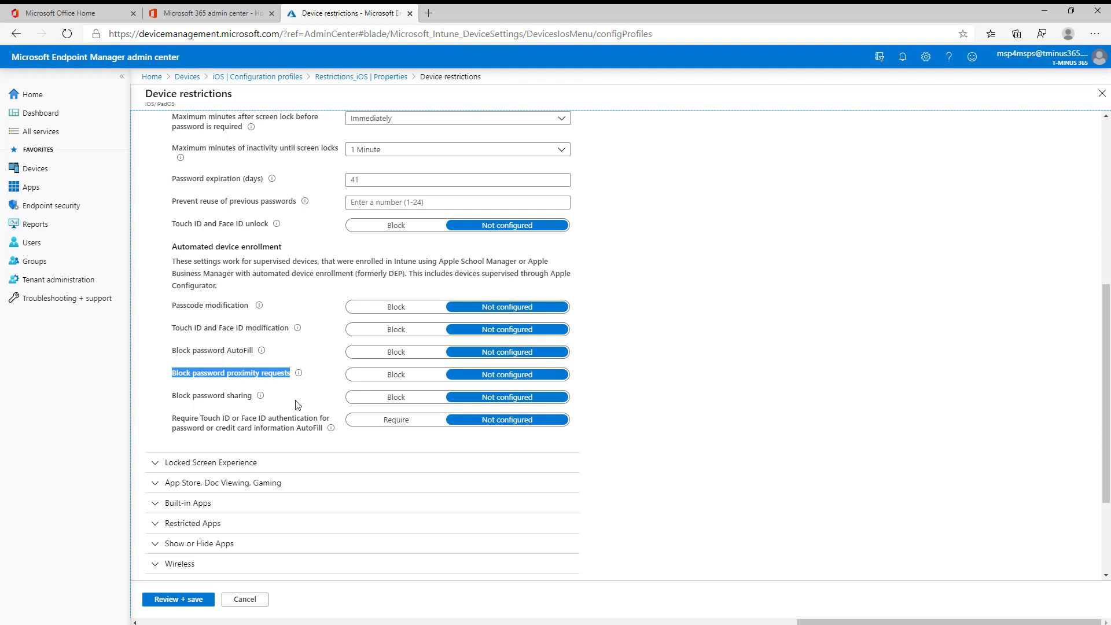
double_click(229, 374)
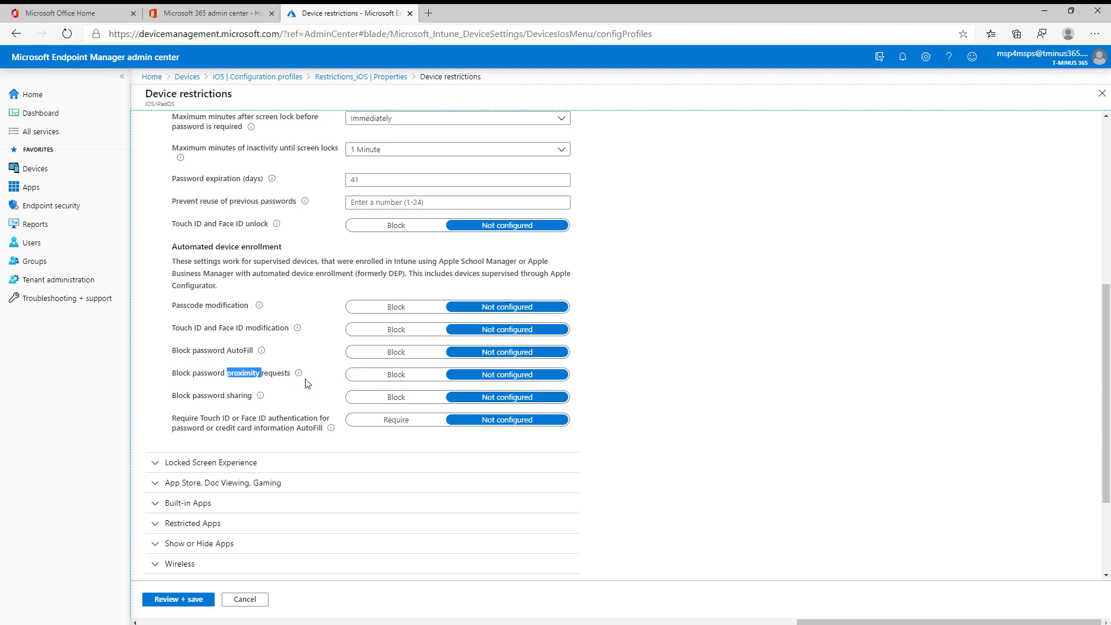
mouse_move(176, 398)
left_mouse_down()
mouse_move(373, 414)
mouse_move(163, 393)
left_mouse_up()
mouse_move(260, 398)
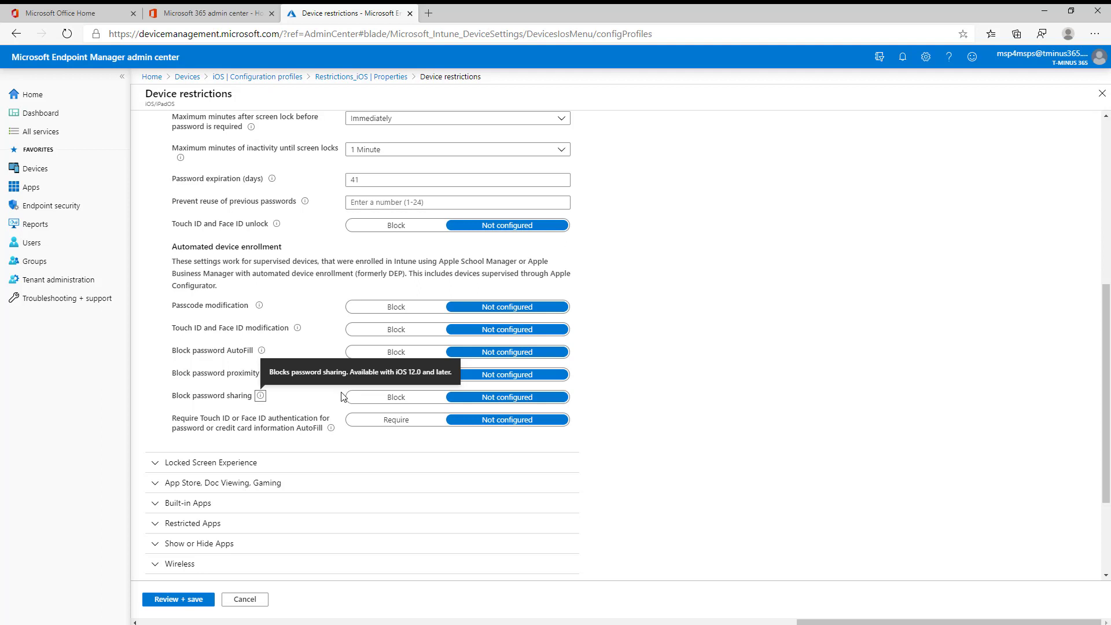
left_click(327, 406)
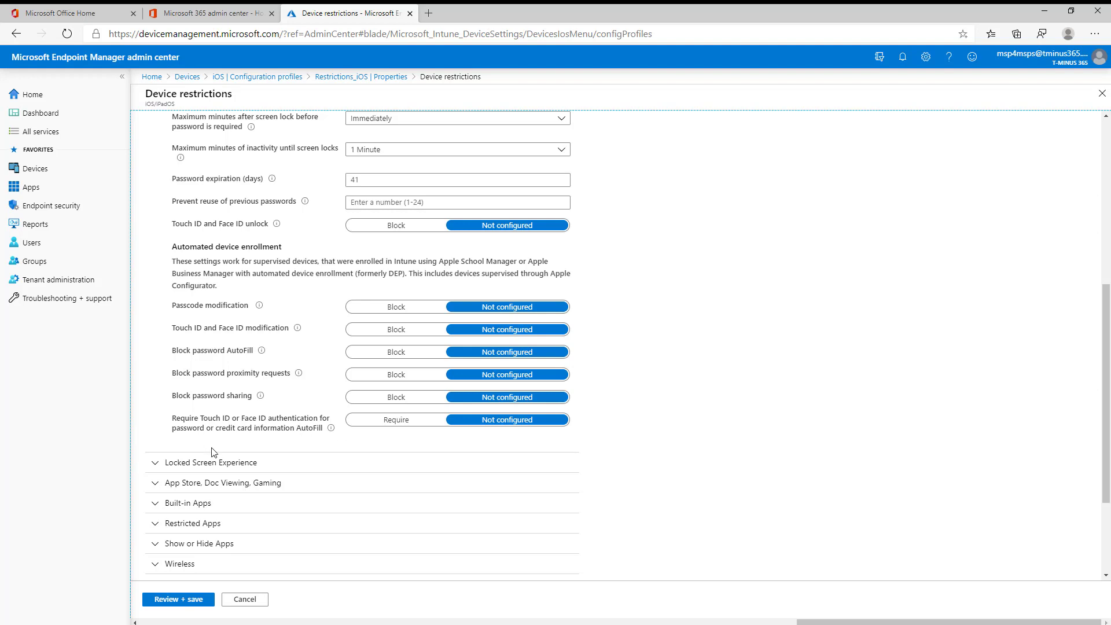
Step: Expand the Locked Screen Experience restrictions and collapse the Password restrictions
left_click(231, 461)
scroll(232, 348, "down", 5)
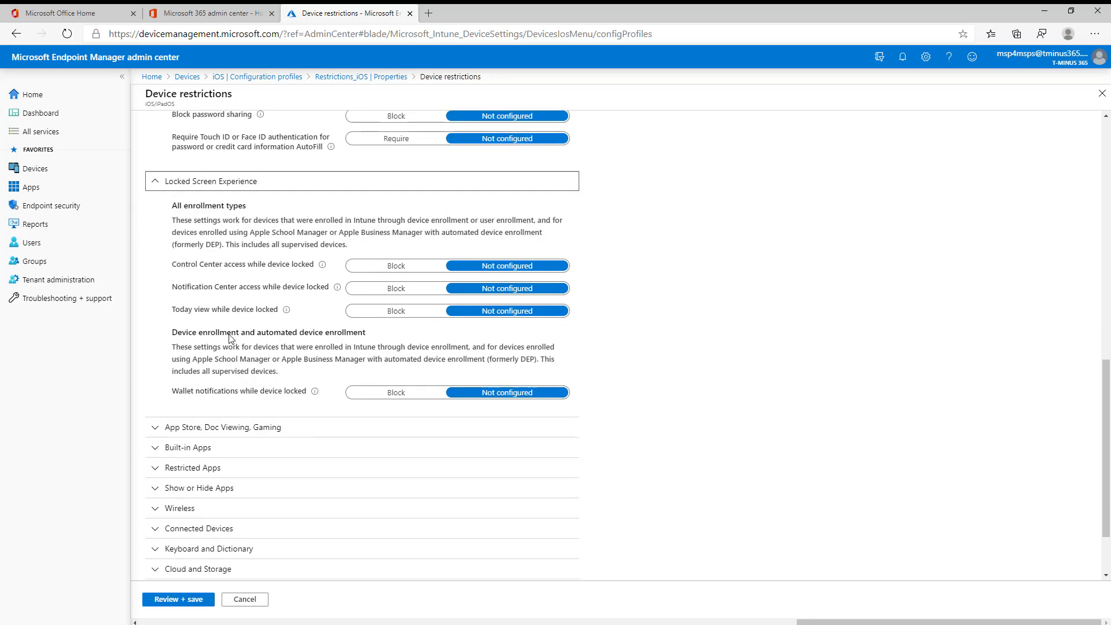
scroll(148, 167, "up", 10)
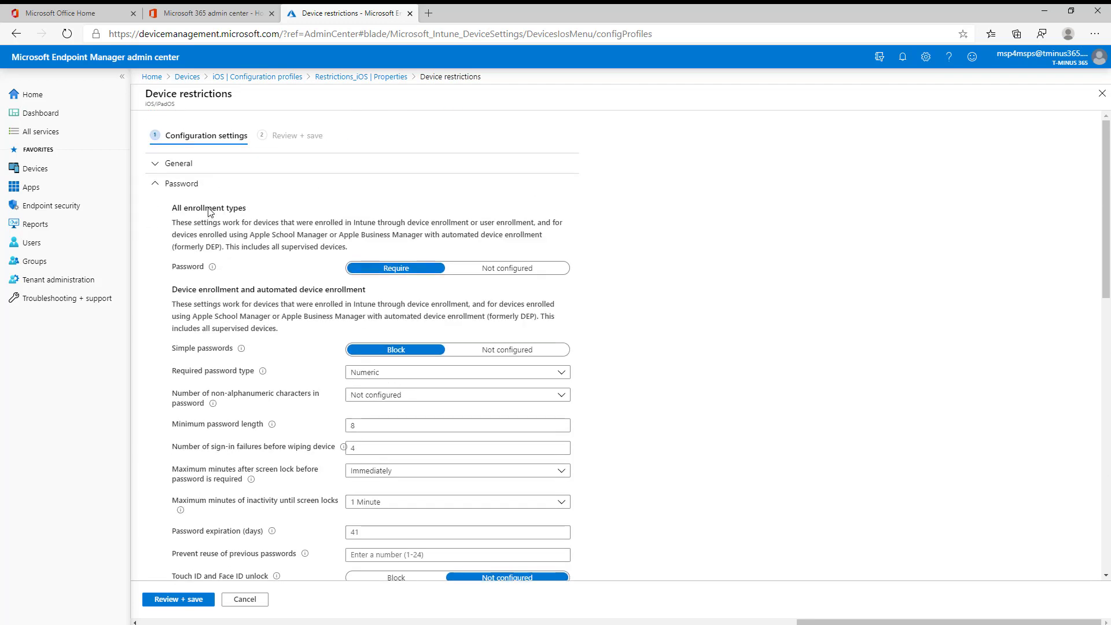
left_click(179, 184)
scroll(298, 307, "down", 1)
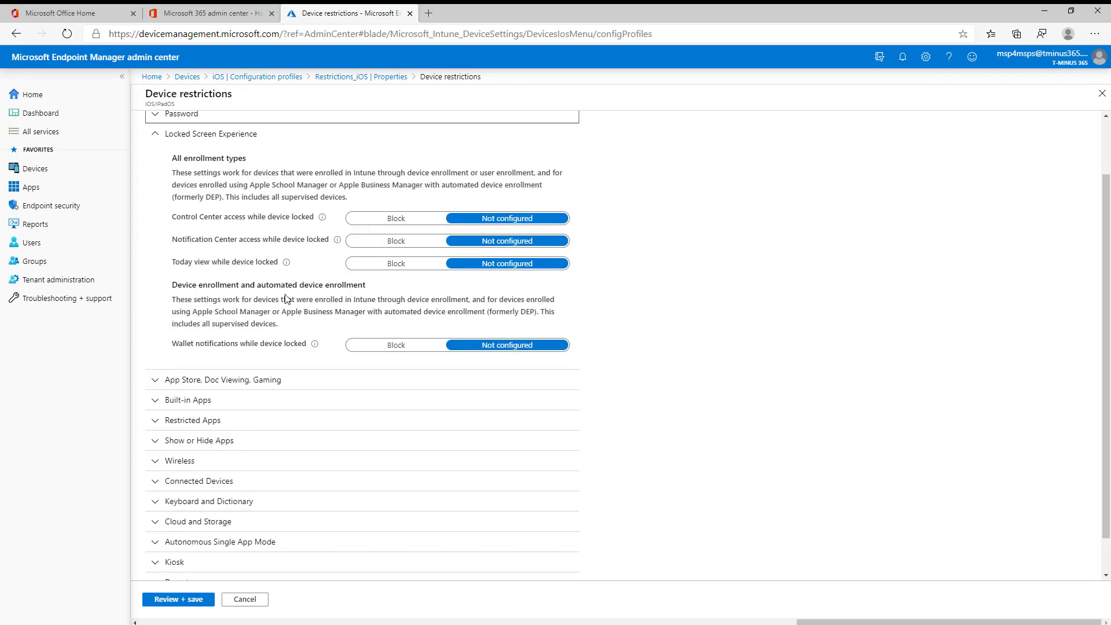
Step: Examine the Locked Screen Experience settings for all enrollment types, from Control Center access to Today view while the device is locked
left_click_drag(168, 158, 349, 198)
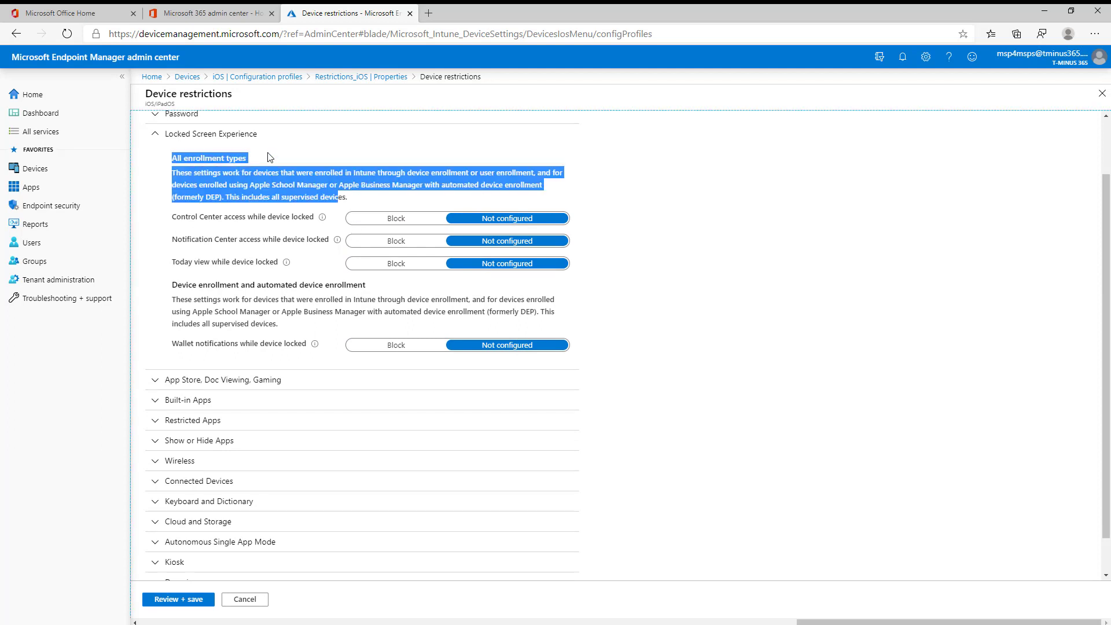
left_click(281, 196)
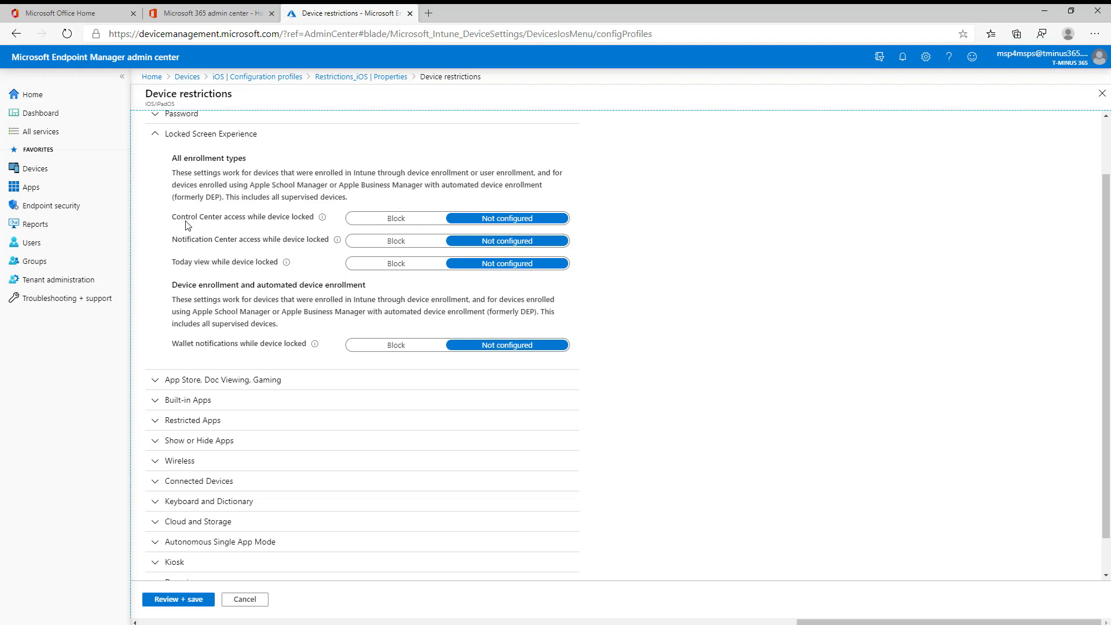
left_click_drag(183, 219, 231, 236)
left_click(221, 219)
left_click_drag(185, 274, 213, 265)
double_click(226, 266)
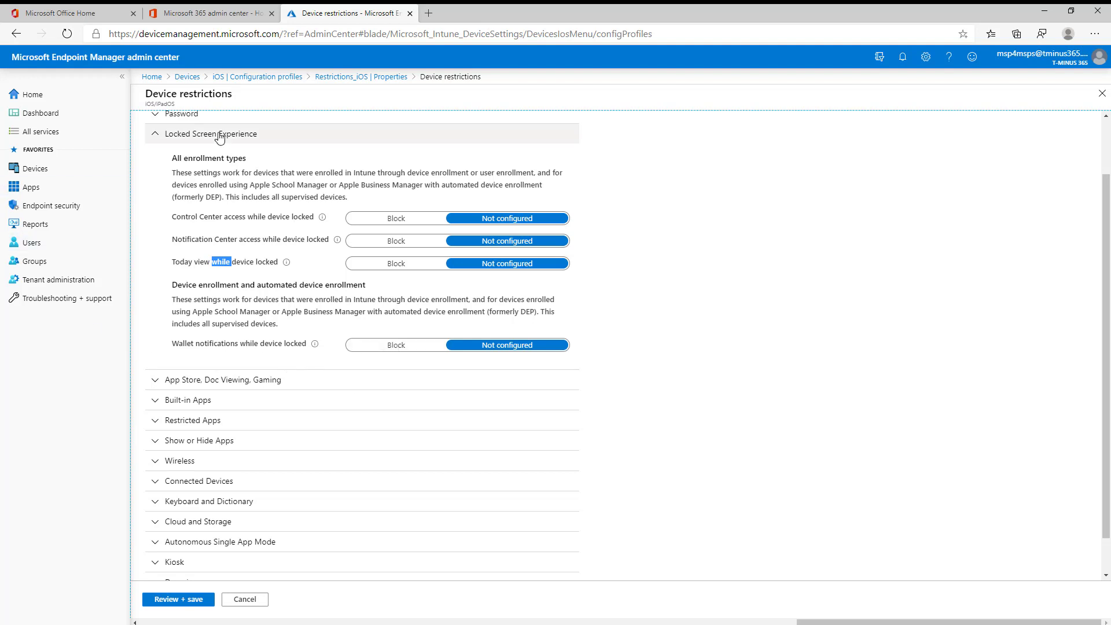
Step: Collapse Locked Screen Experience and expand App Store, Doc Viewing, Gaming to review its settings for all enrollment types
left_click(261, 134)
left_click(166, 231)
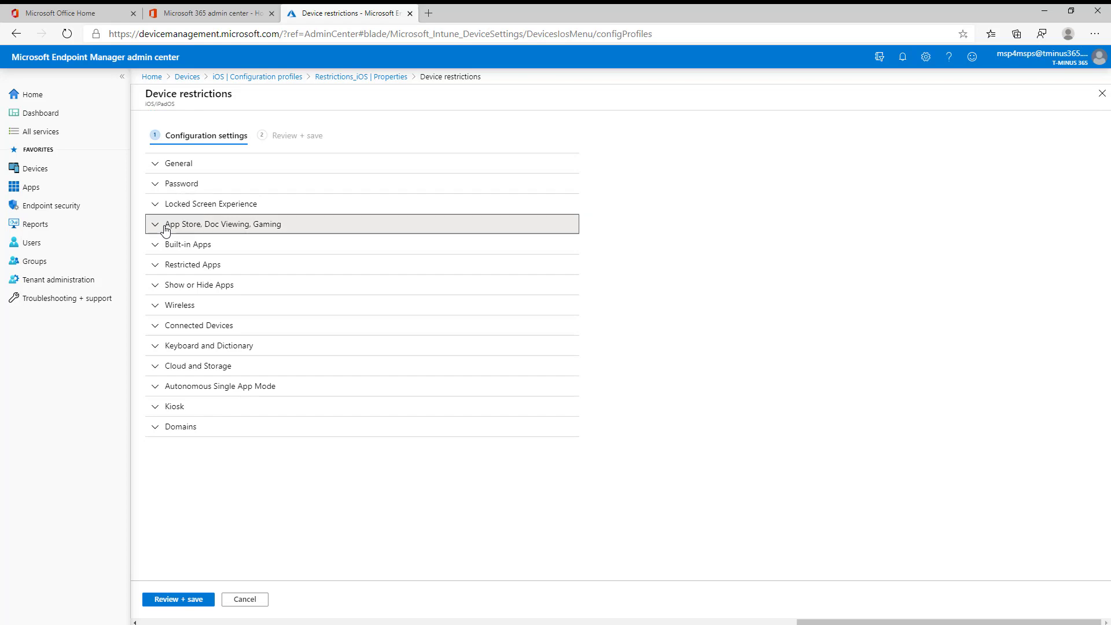
left_click(166, 230)
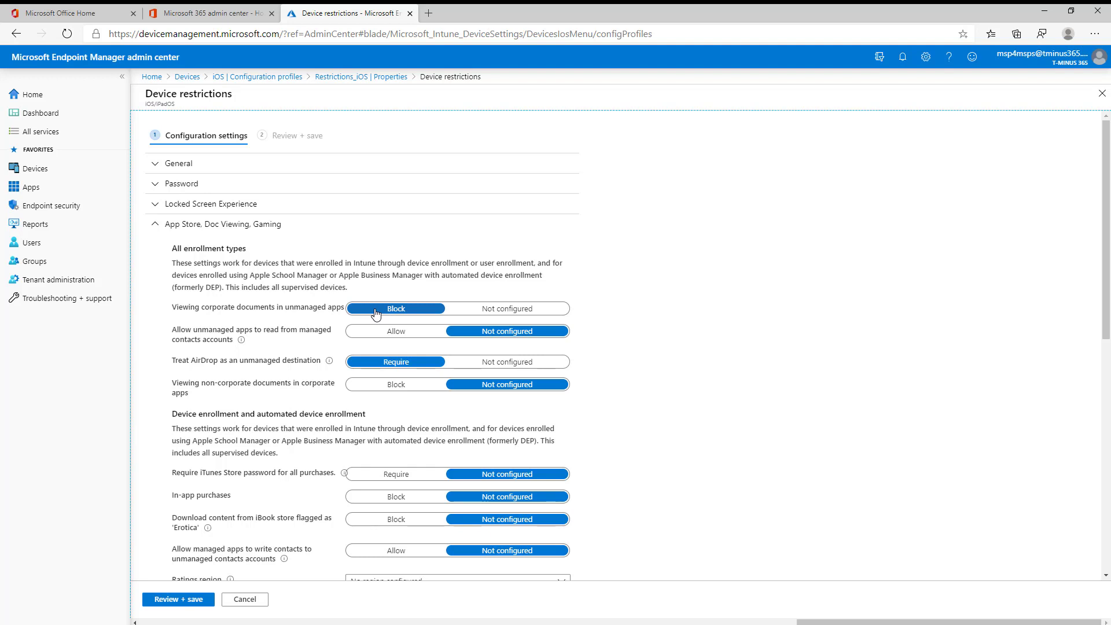
double_click(271, 341)
double_click(271, 336)
double_click(275, 329)
left_click(311, 362)
Step: Review the ratings region choices, keeping No region configured, and the App Store and gaming settings for automated device enrollment
scroll(356, 367, "down", 3)
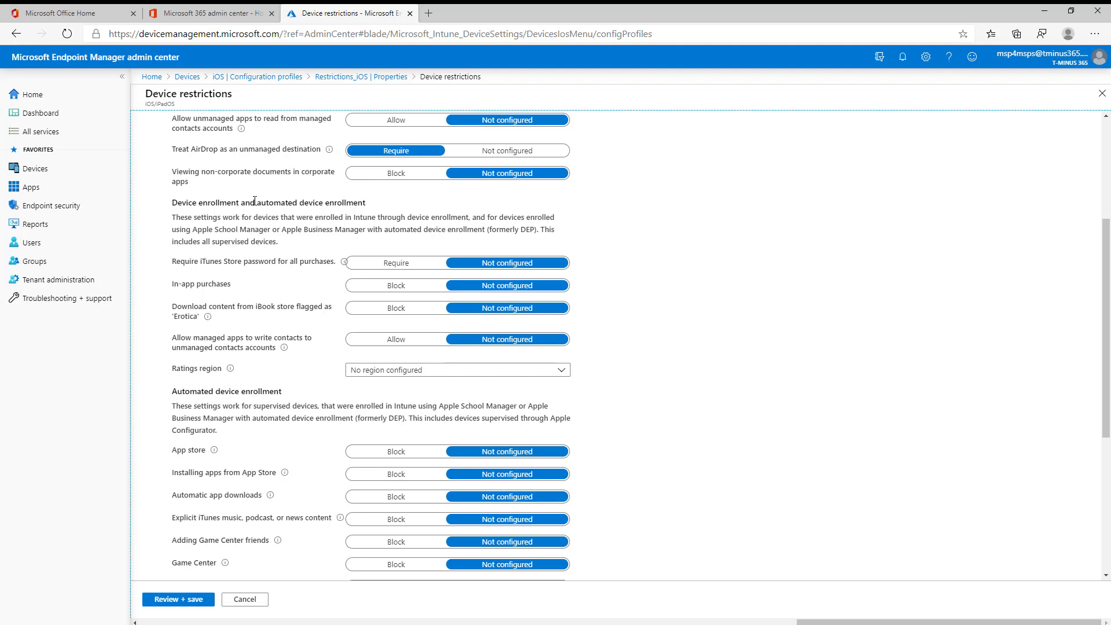
left_click(428, 374)
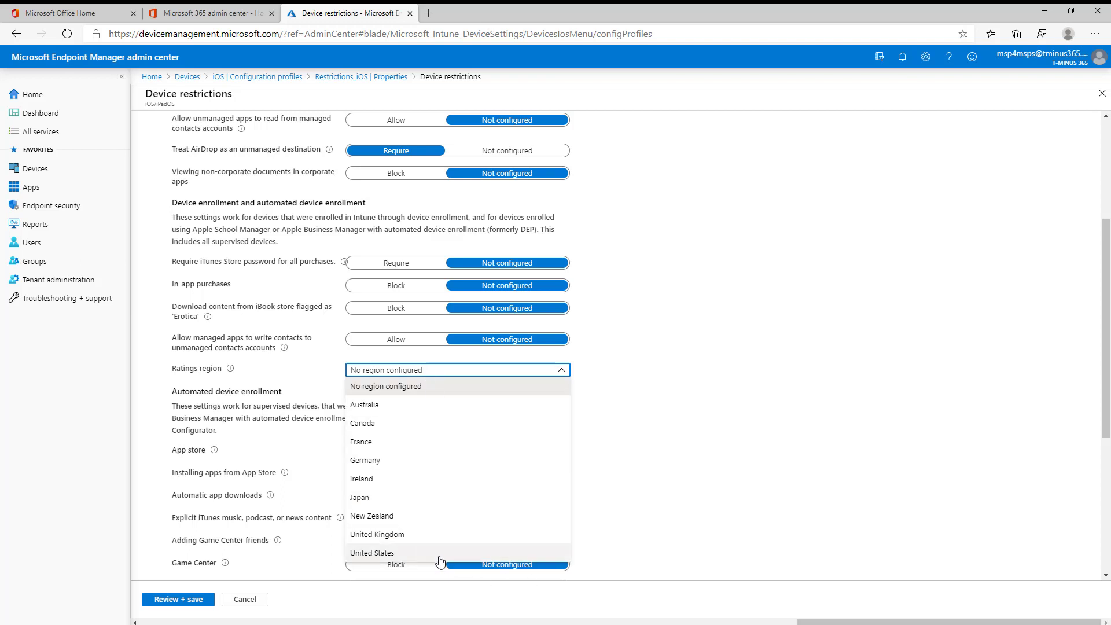
left_click(380, 371)
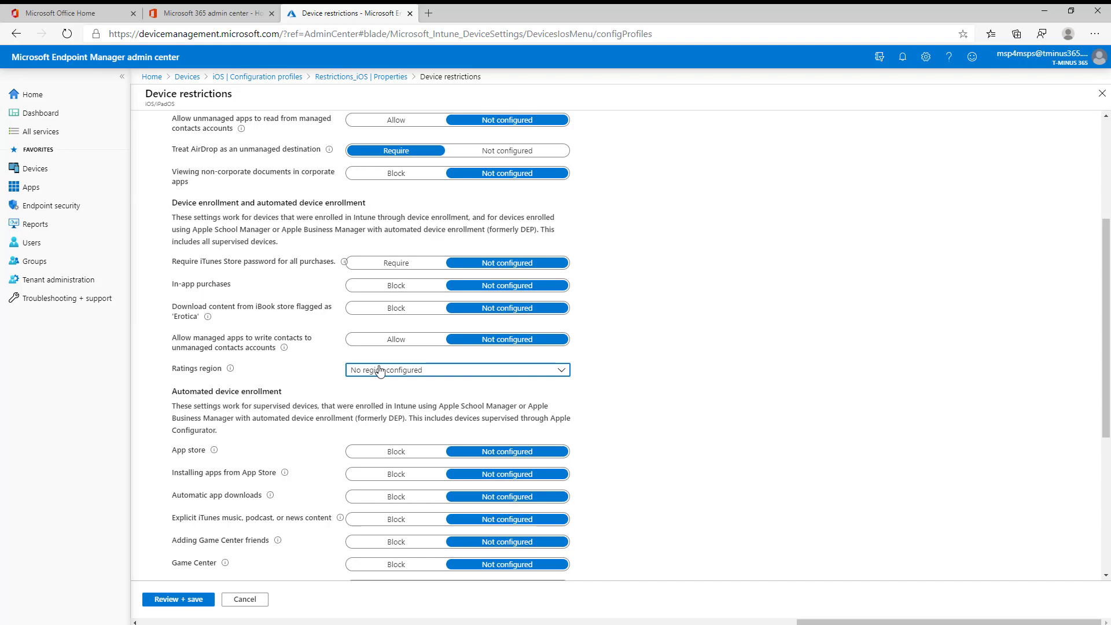
scroll(382, 348, "down", 3)
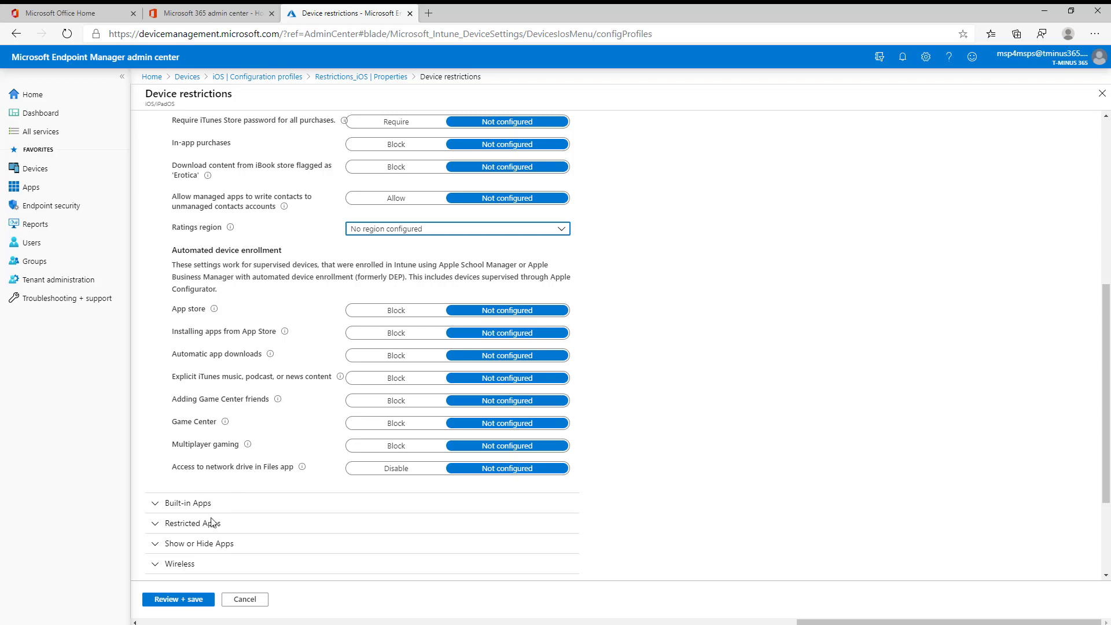
Step: Collapse the App Store, Doc Viewing, Gaming restrictions and expand the Built-in Apps restrictions
scroll(208, 200, "up", 6)
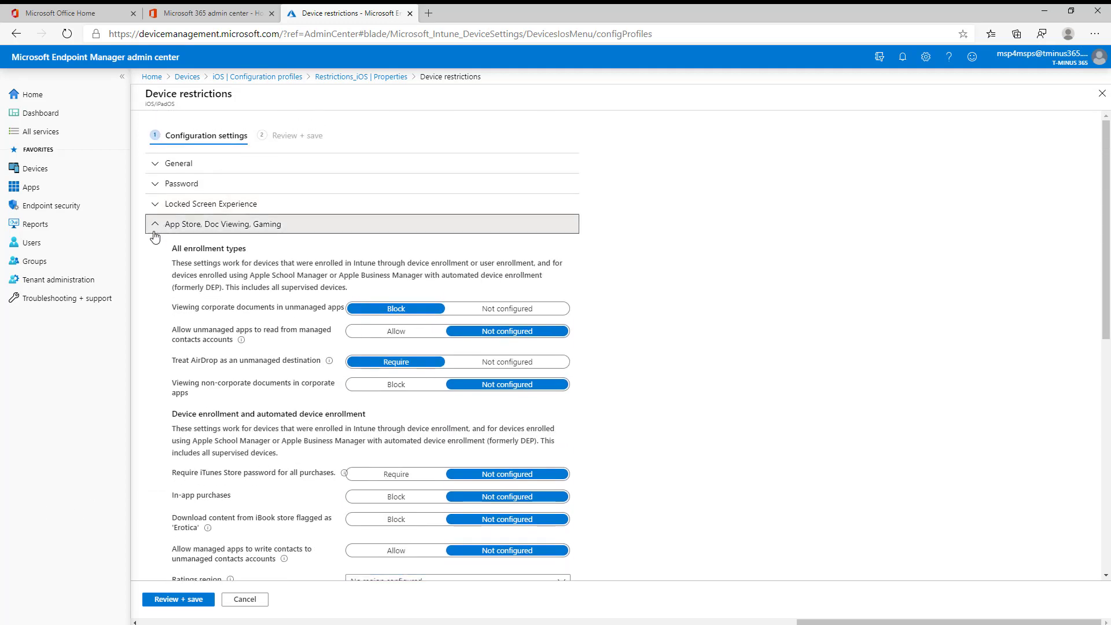
left_click(205, 224)
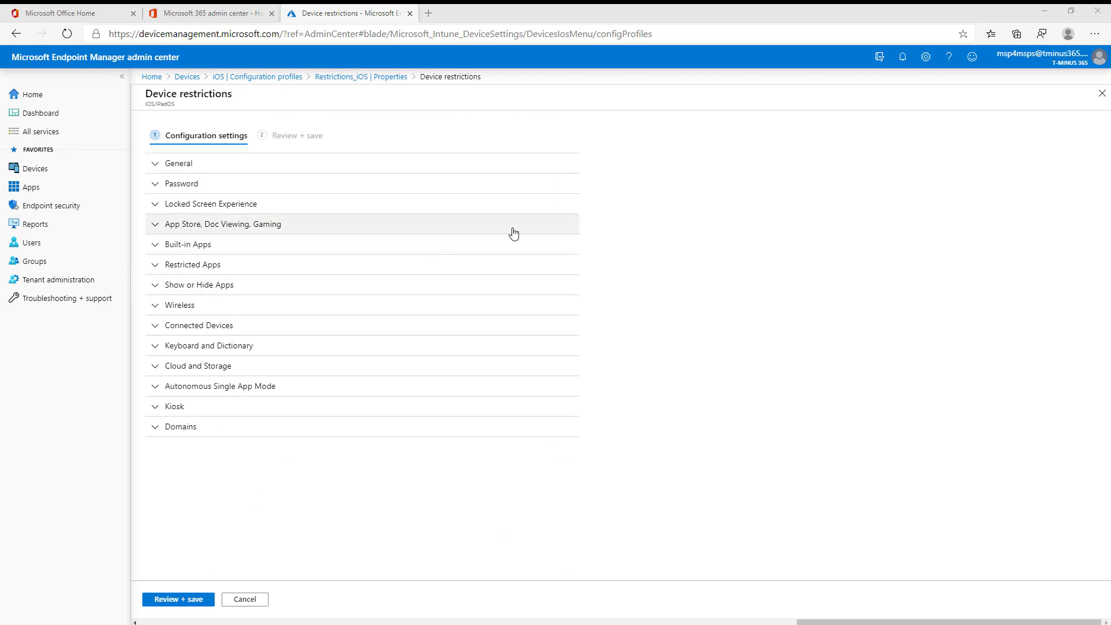
left_click(267, 251)
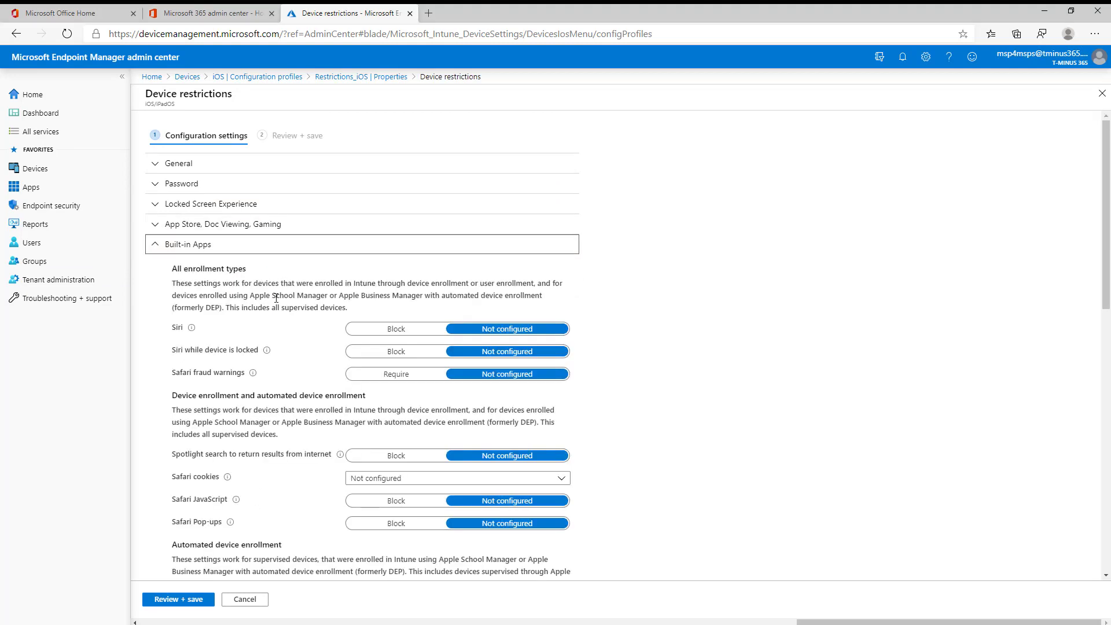
Step: Review the Siri and Safari settings under Built-in Apps, inspecting the Safari cookies choices and keeping Not configured
scroll(289, 310, "down", 1)
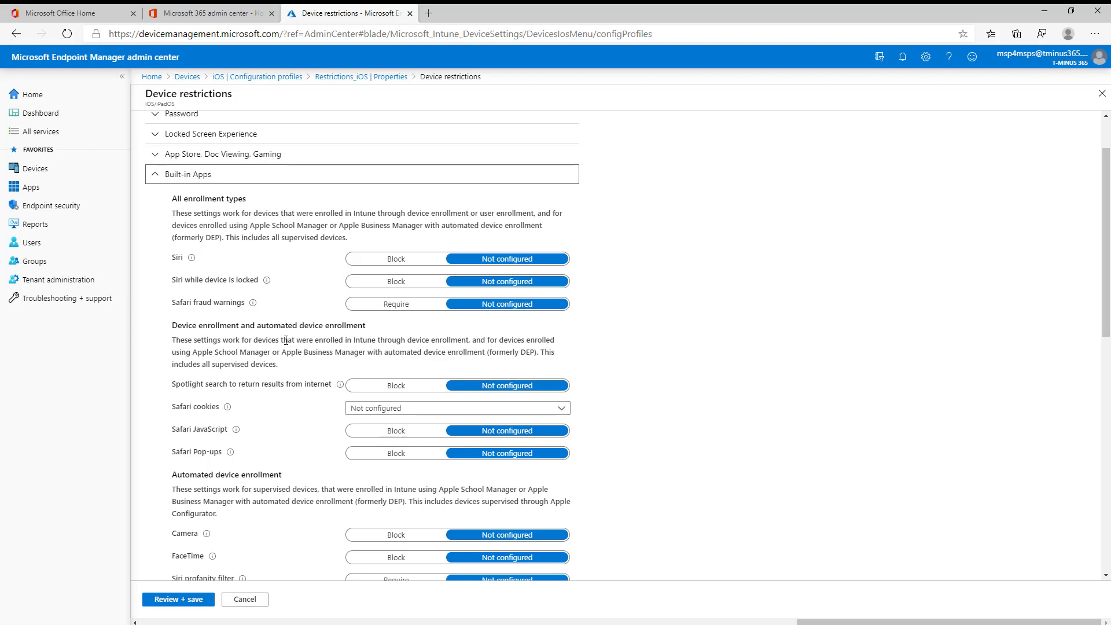
scroll(286, 340, "down", 3)
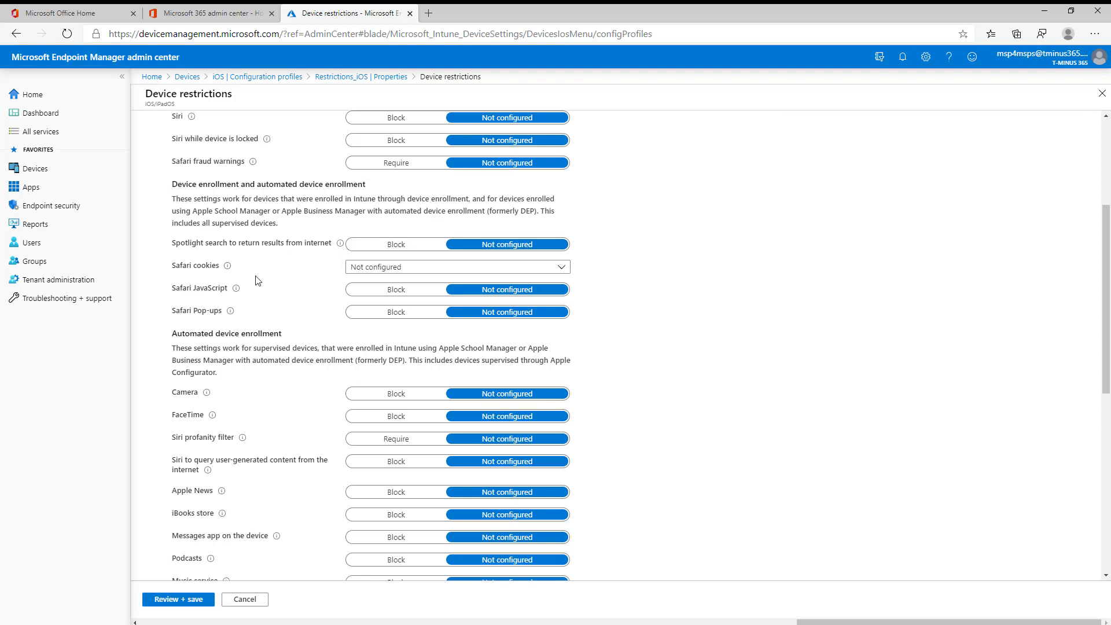
left_click(375, 268)
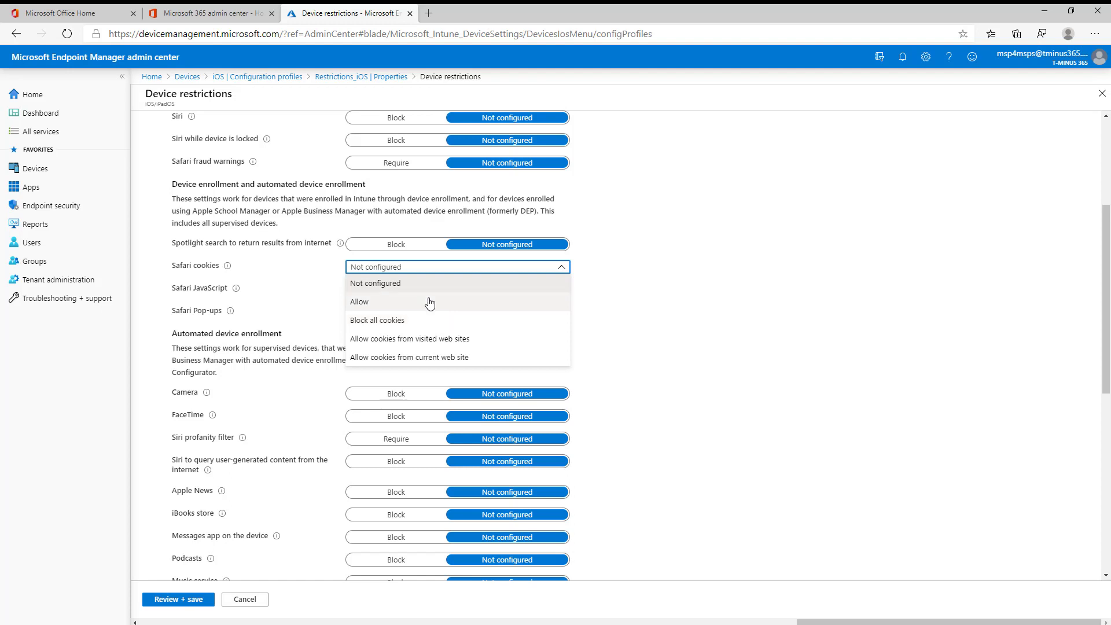
left_click(399, 285)
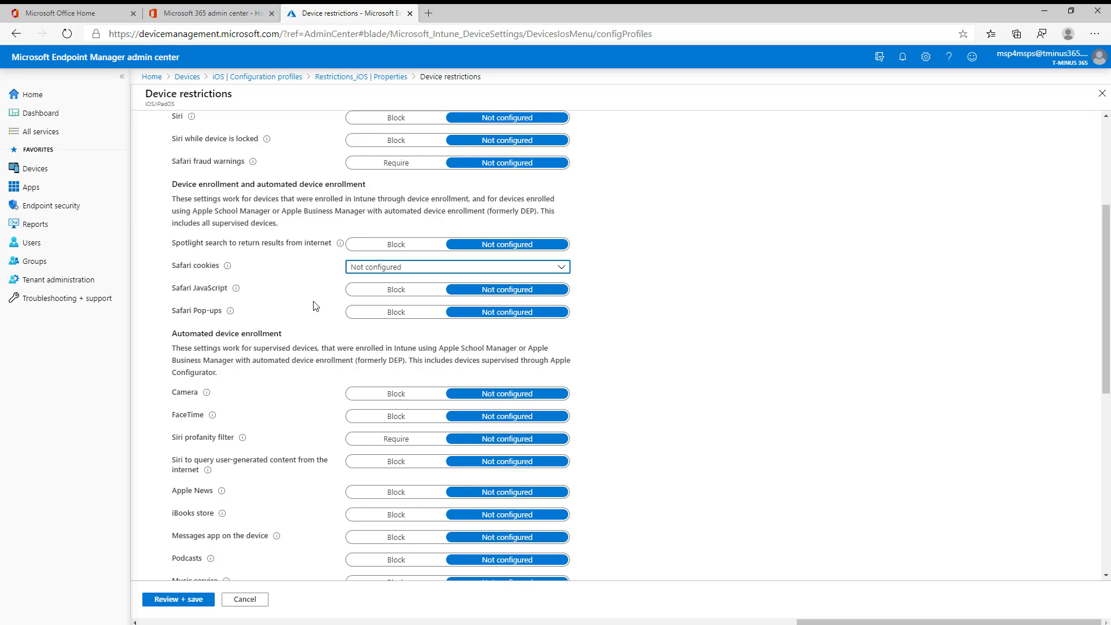
Step: Examine the Built-in Apps restrictions for automated device enrollment, from Camera through to Safari Autofill
scroll(359, 334, "down", 1)
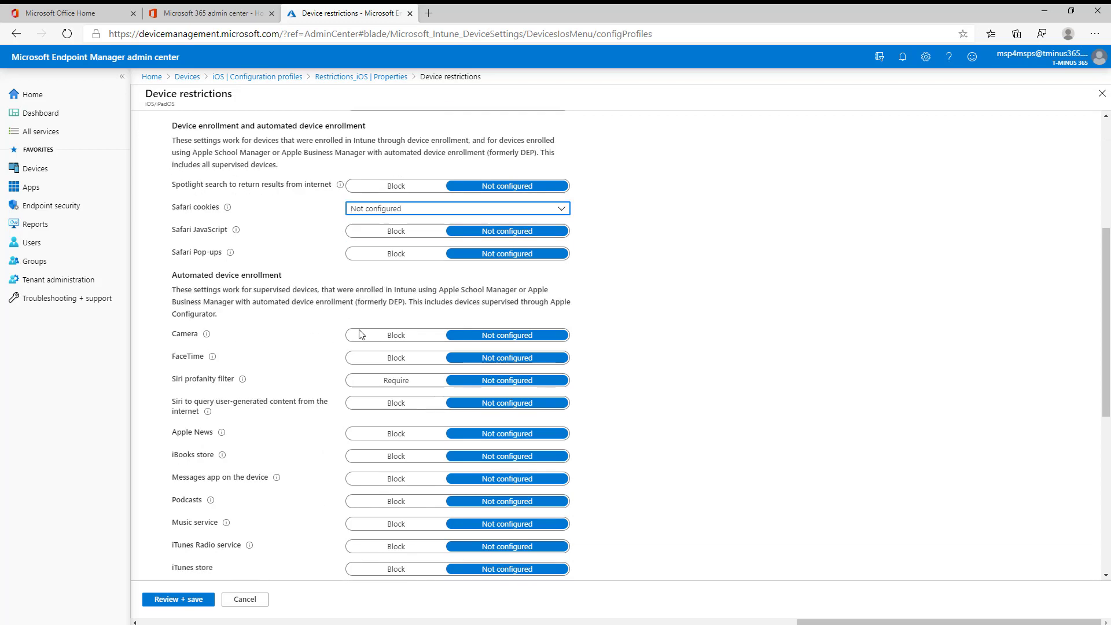
scroll(360, 333, "down", 3)
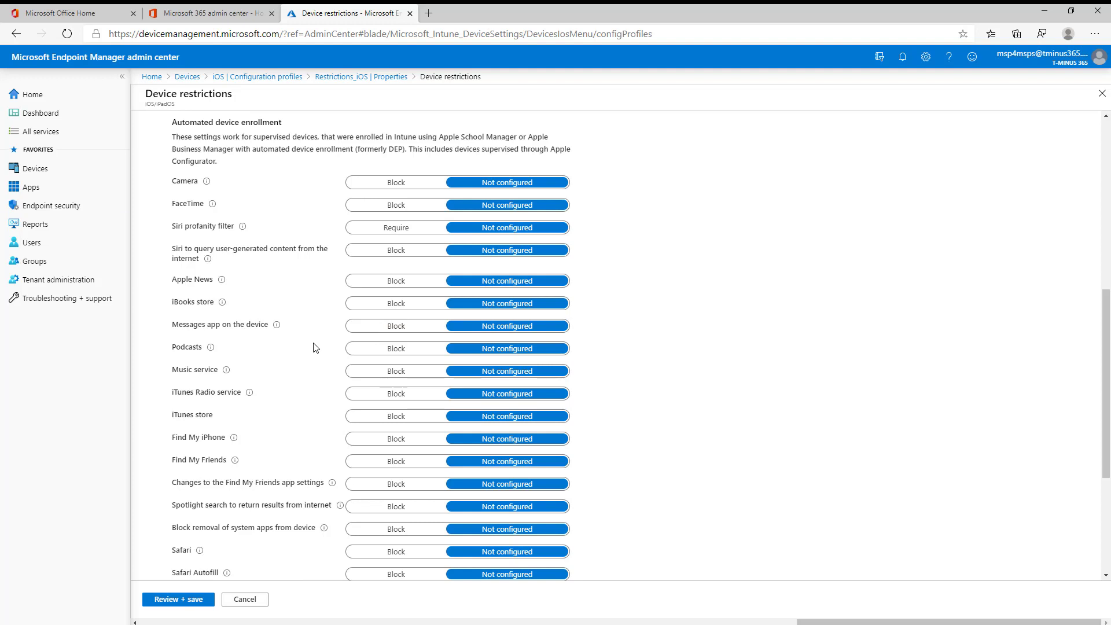
scroll(262, 261, "down", 2)
scroll(261, 259, "up", 2)
scroll(185, 521, "down", 1)
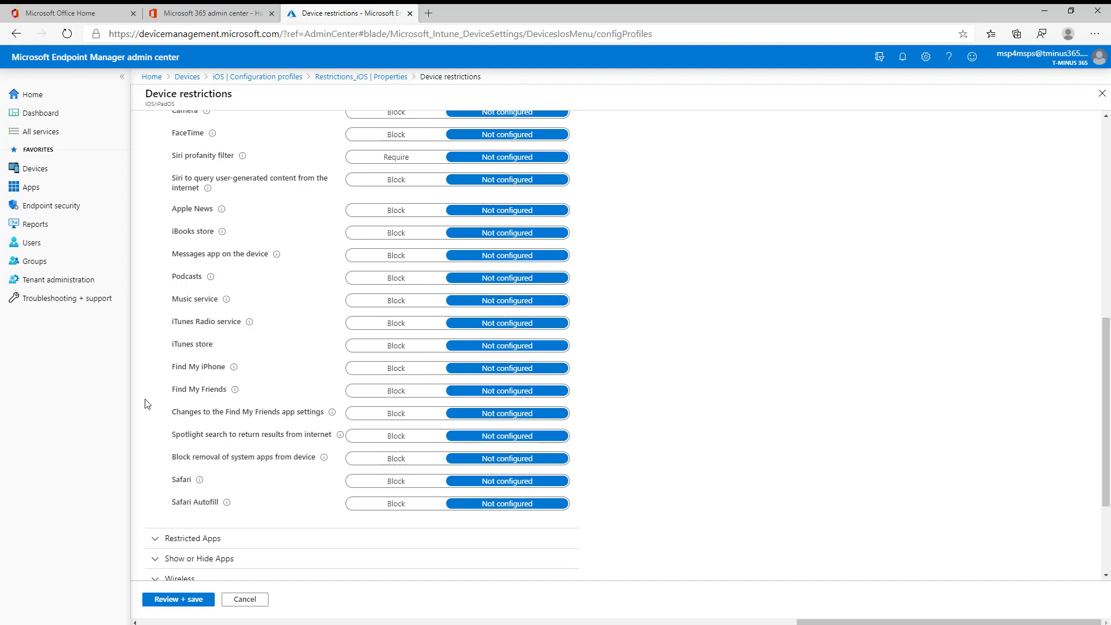
scroll(268, 363, "up", 2)
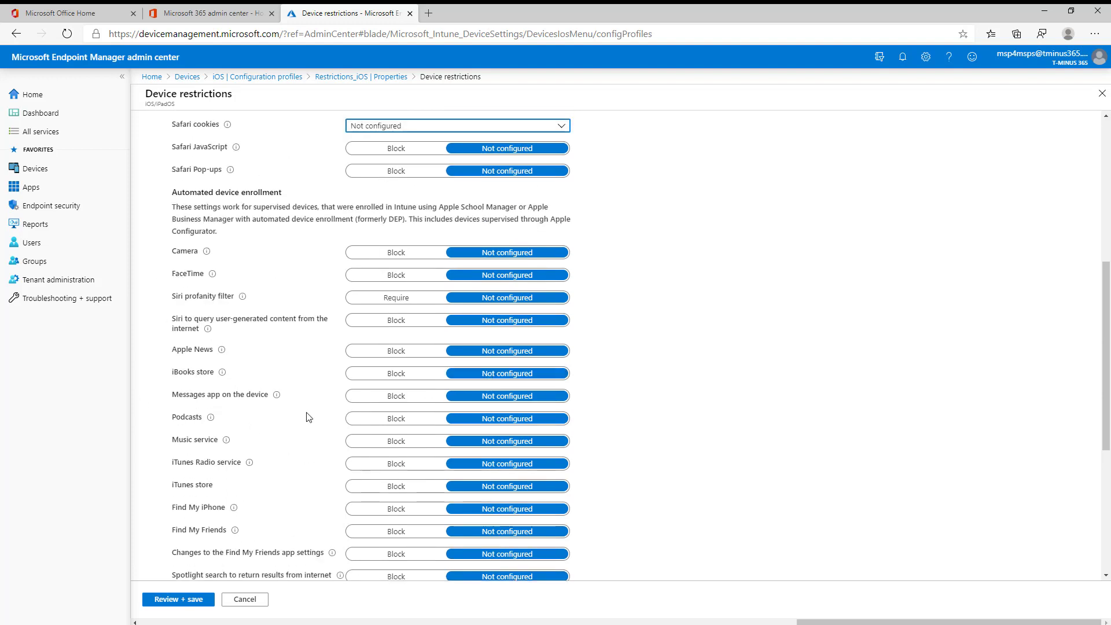
Step: Finish reviewing the automated device enrollment settings under Built-in Apps, including Siri user-generated content queries, and collapse the section
mouse_move(208, 335)
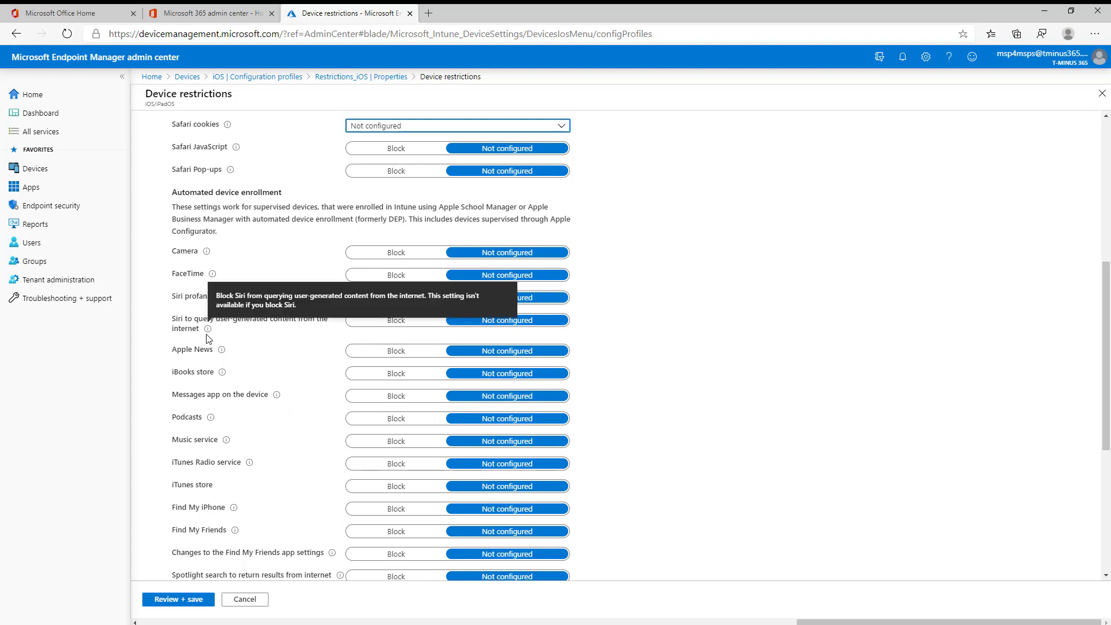
scroll(249, 440, "down", 1)
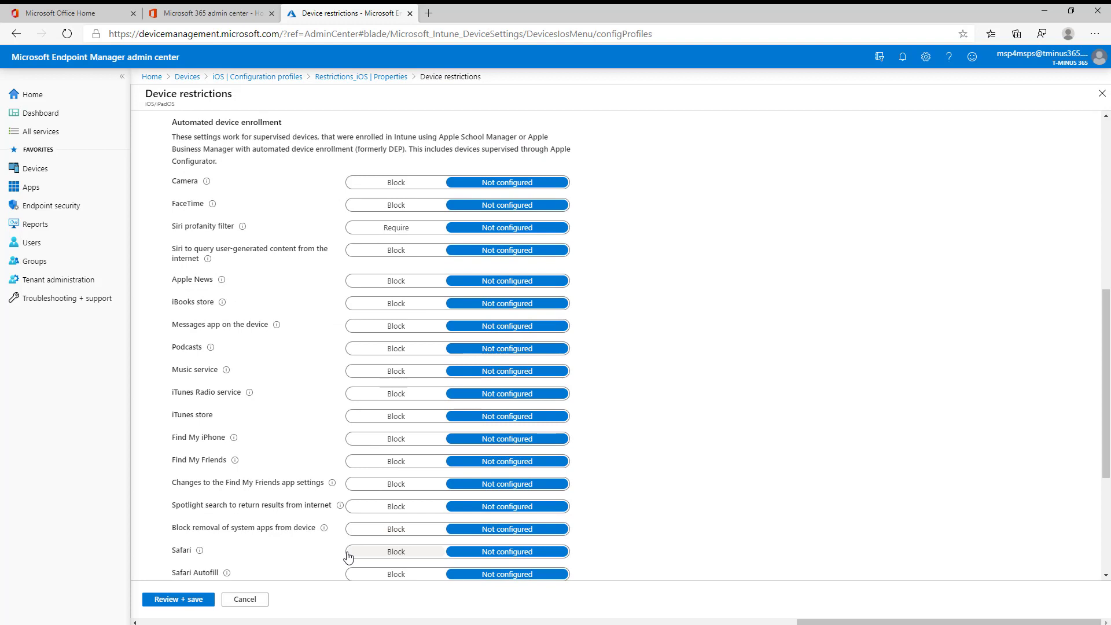
scroll(348, 557, "up", 1)
scroll(348, 556, "down", 2)
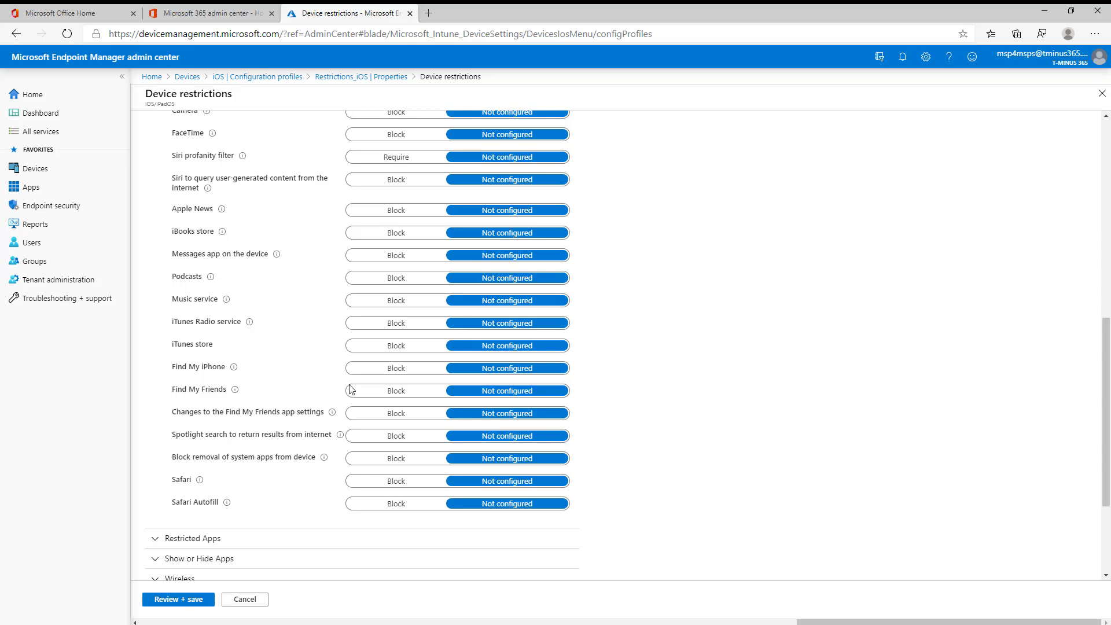
scroll(269, 402, "up", 5)
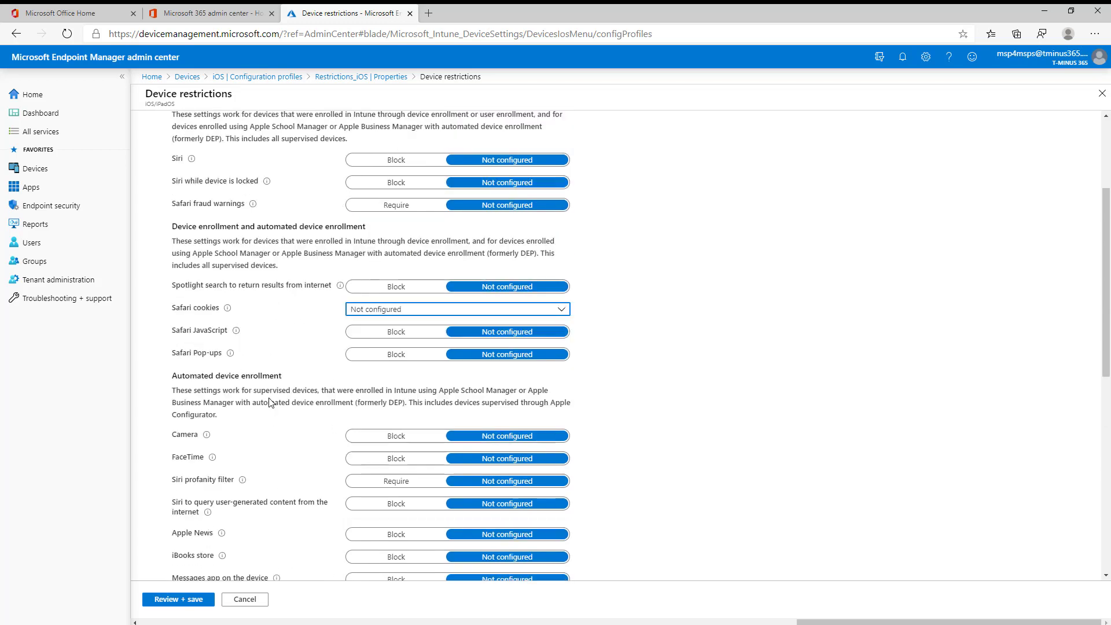
scroll(269, 402, "up", 3)
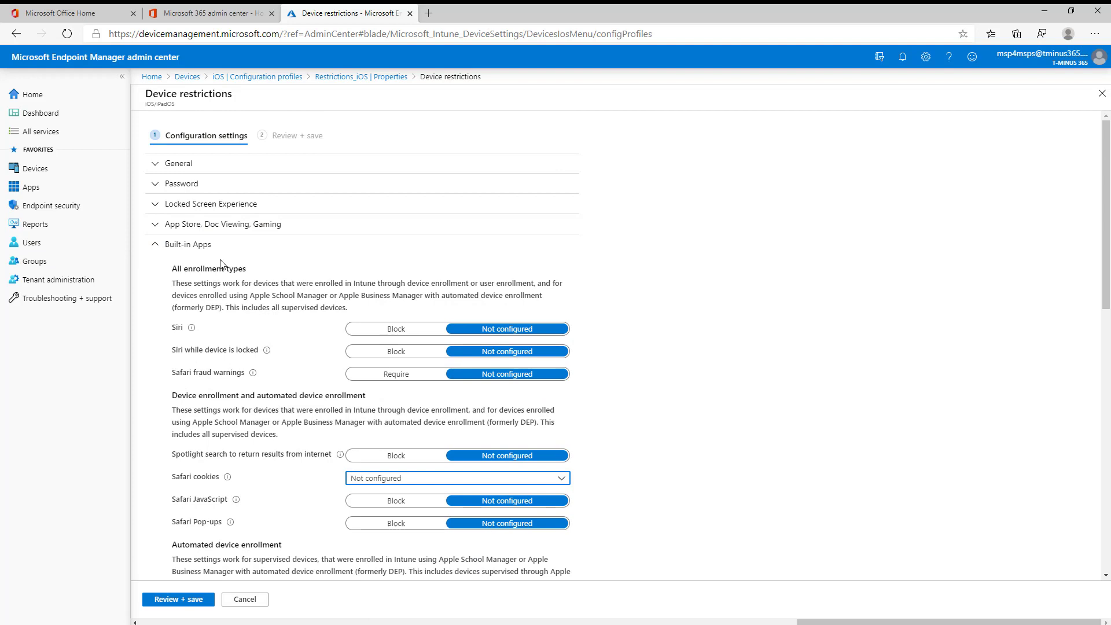
left_click(223, 244)
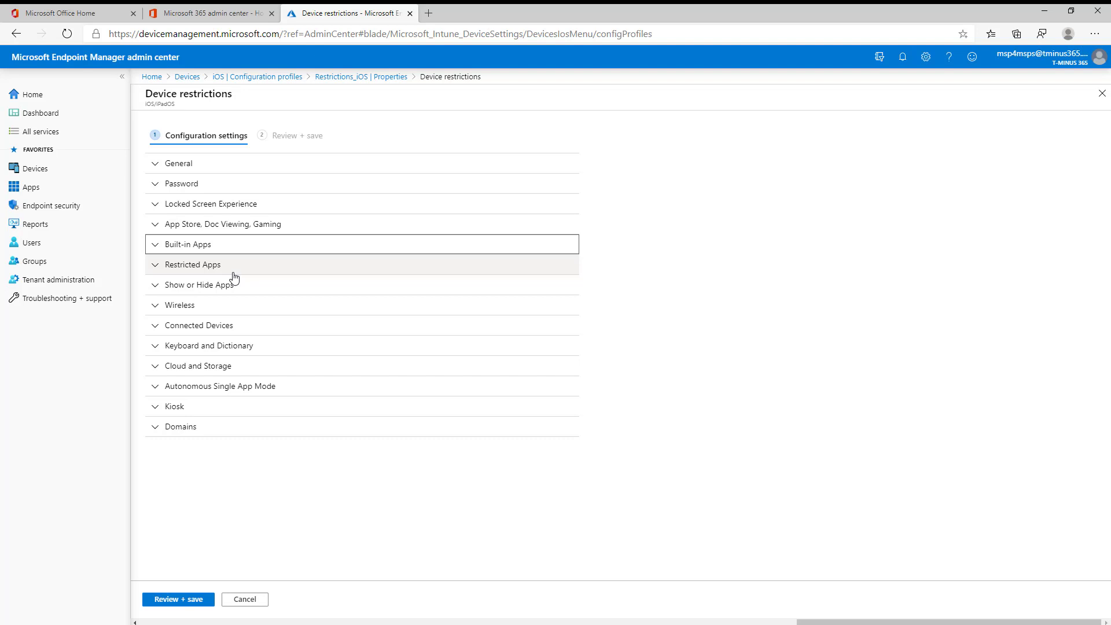
Step: Expand Restricted Apps and inspect the choices for the type of restricted apps list, keeping Not configured
left_click(233, 271)
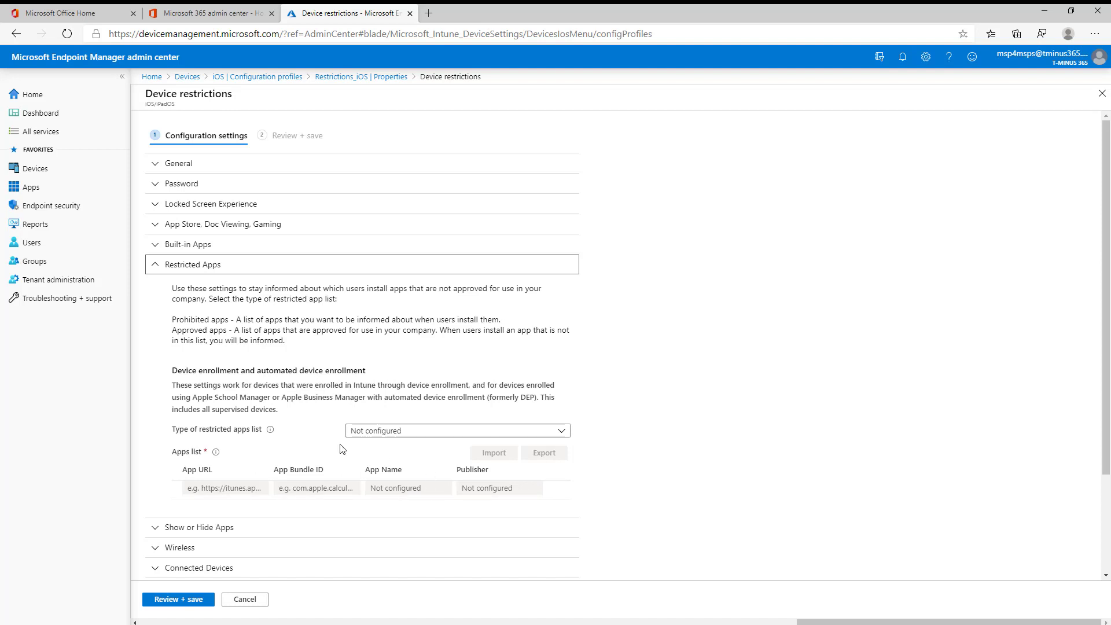
left_click(367, 431)
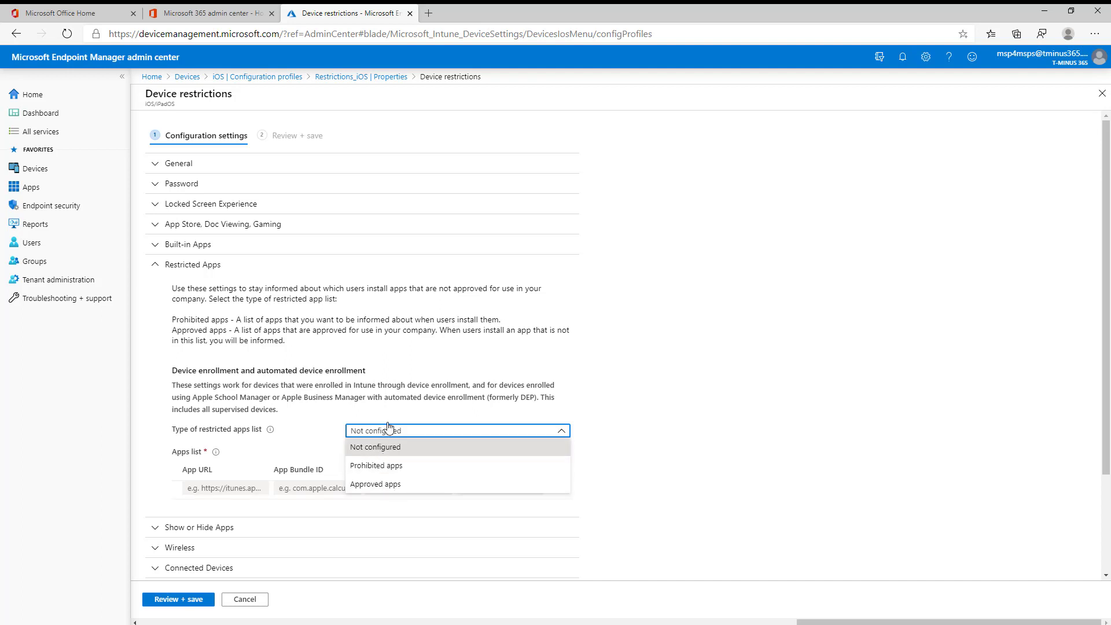
left_click(389, 440)
left_click(388, 439)
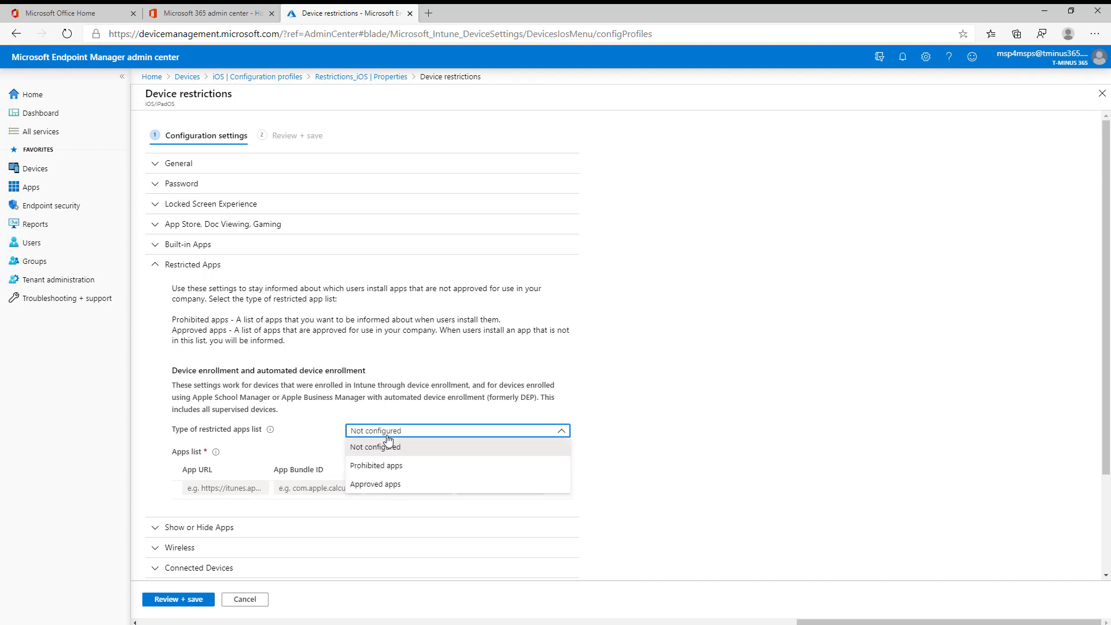
left_click(388, 440)
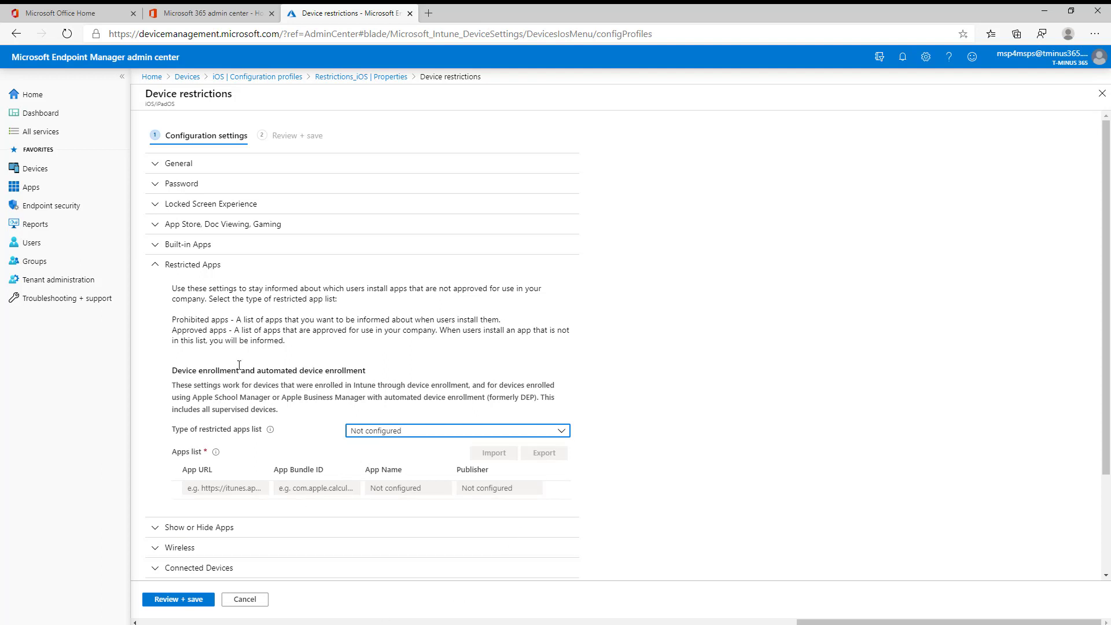
Step: Switch from Restricted Apps to Show or Hide Apps and inspect the type of apps list choices, keeping Not configured
left_click(165, 268)
left_click(203, 284)
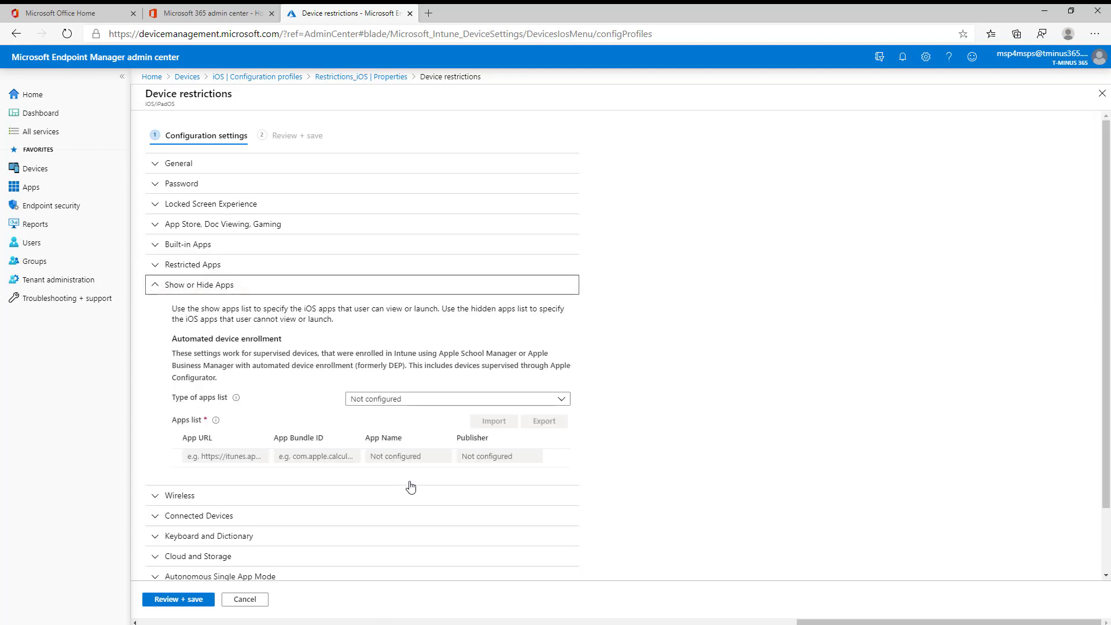
left_click(389, 399)
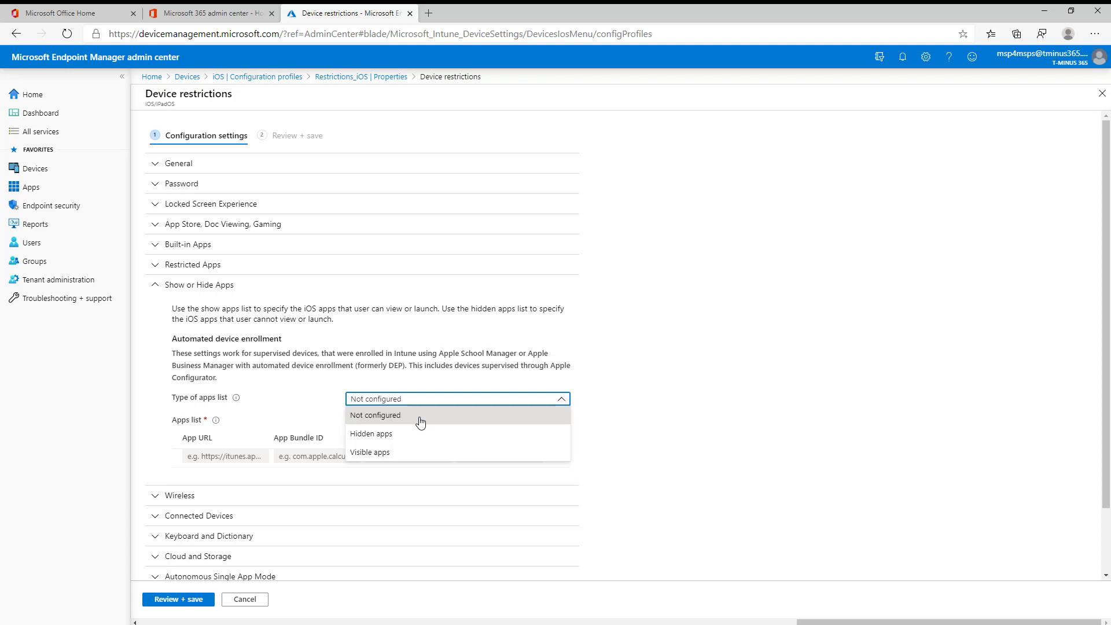
left_click(403, 414)
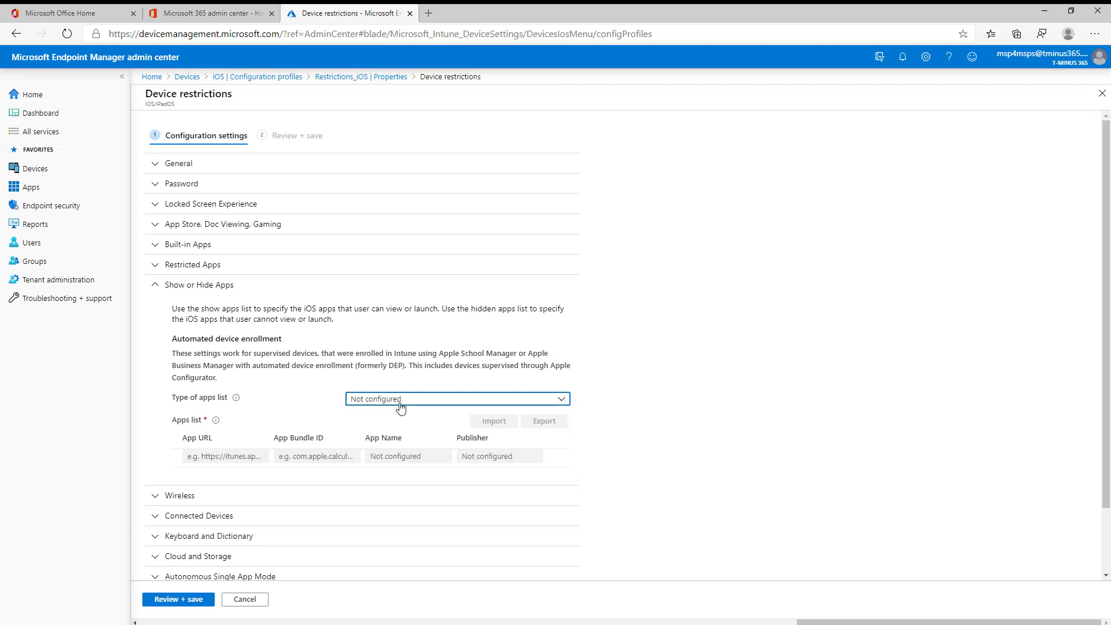
Step: Switch from Show or Hide Apps to Wireless and review the roaming, voice dialing, Personal Hotspot and cellular usage settings
left_click(173, 285)
left_click(223, 310)
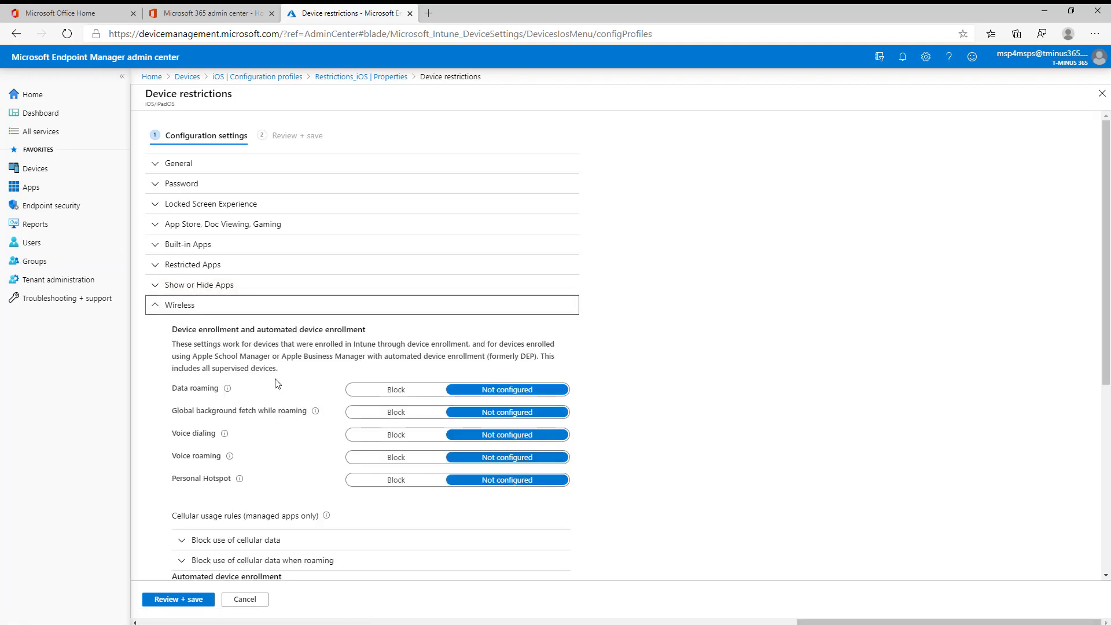
scroll(284, 397, "down", 3)
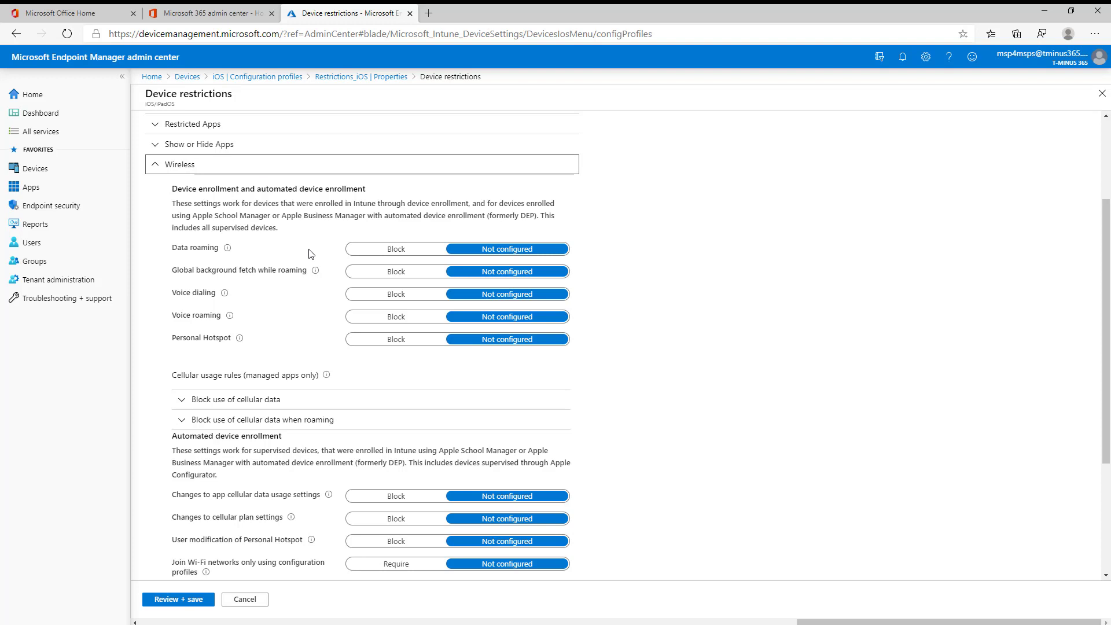
double_click(204, 203)
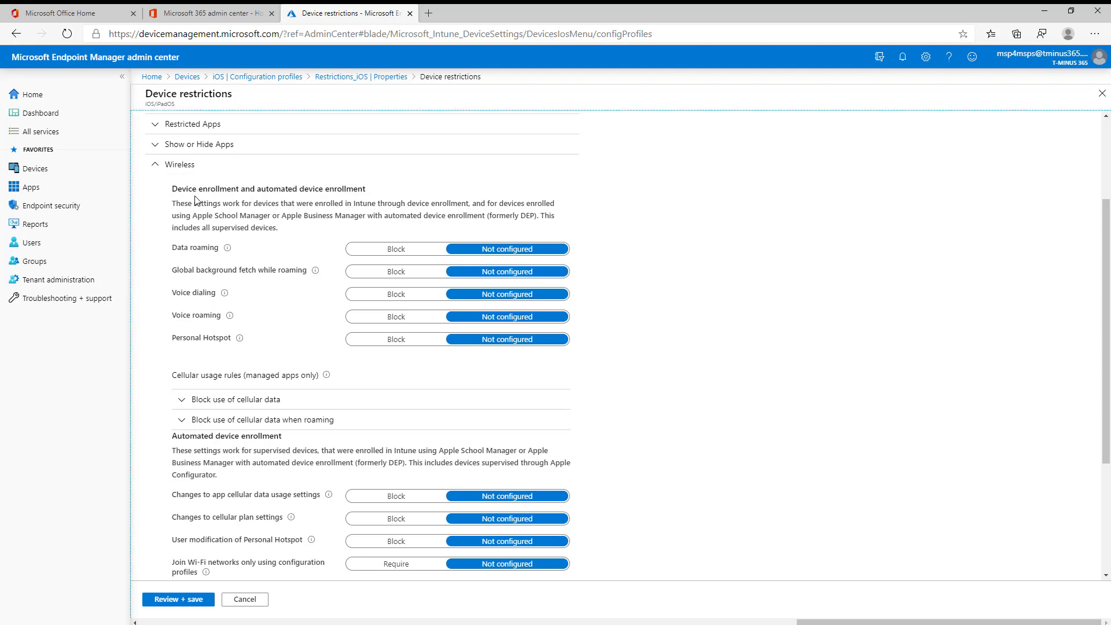
left_click(254, 258)
scroll(293, 307, "down", 1)
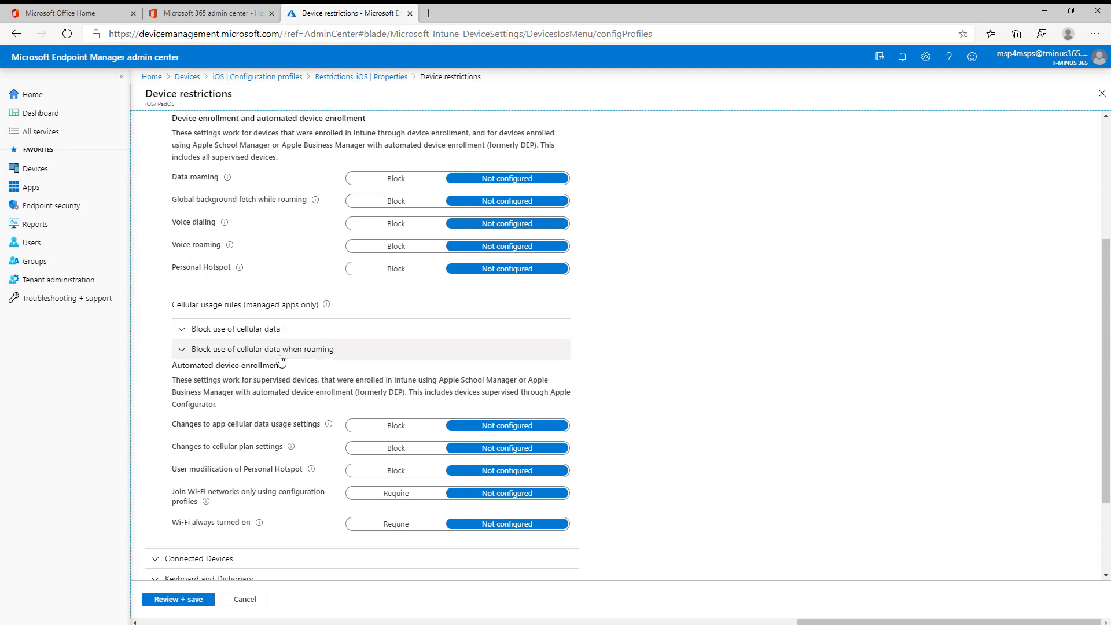
Step: Review the Wireless settings for automated device enrollment, especially joining Wi-Fi networks only using configuration profiles, and collapse the section
scroll(324, 405, "down", 1)
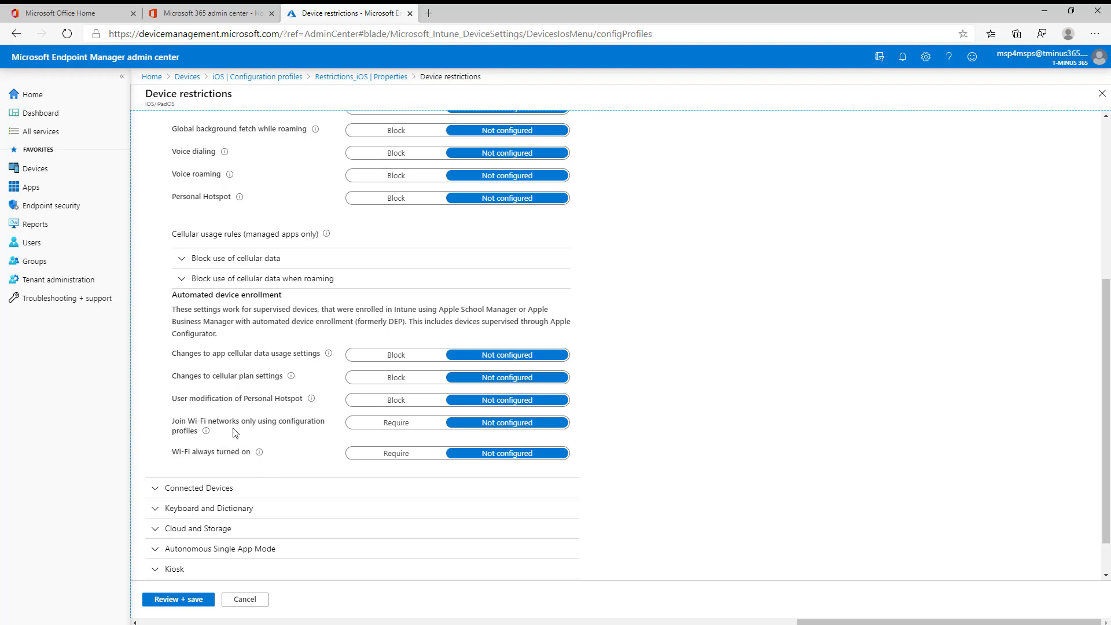
triple_click(189, 420)
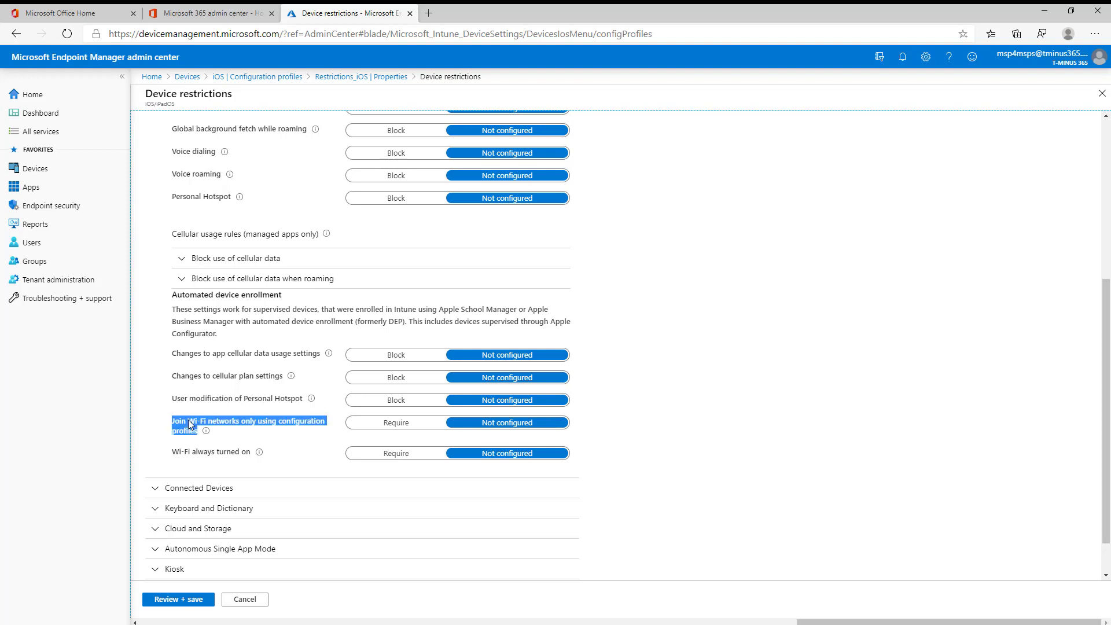
left_click(251, 438)
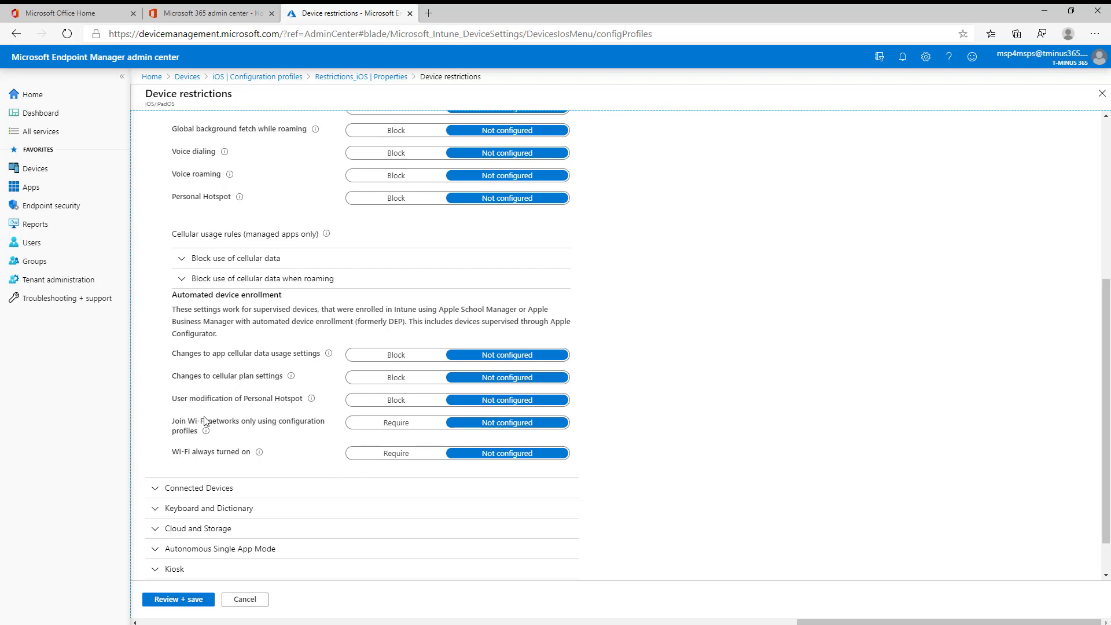
scroll(204, 421, "down", 1)
scroll(198, 241, "up", 4)
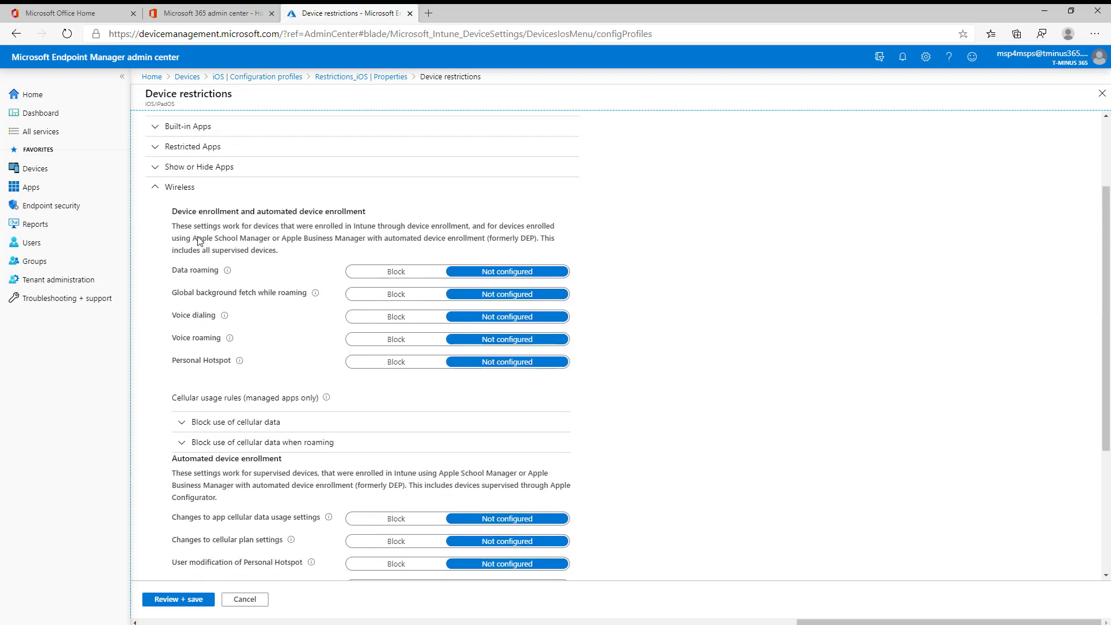
left_click(197, 187)
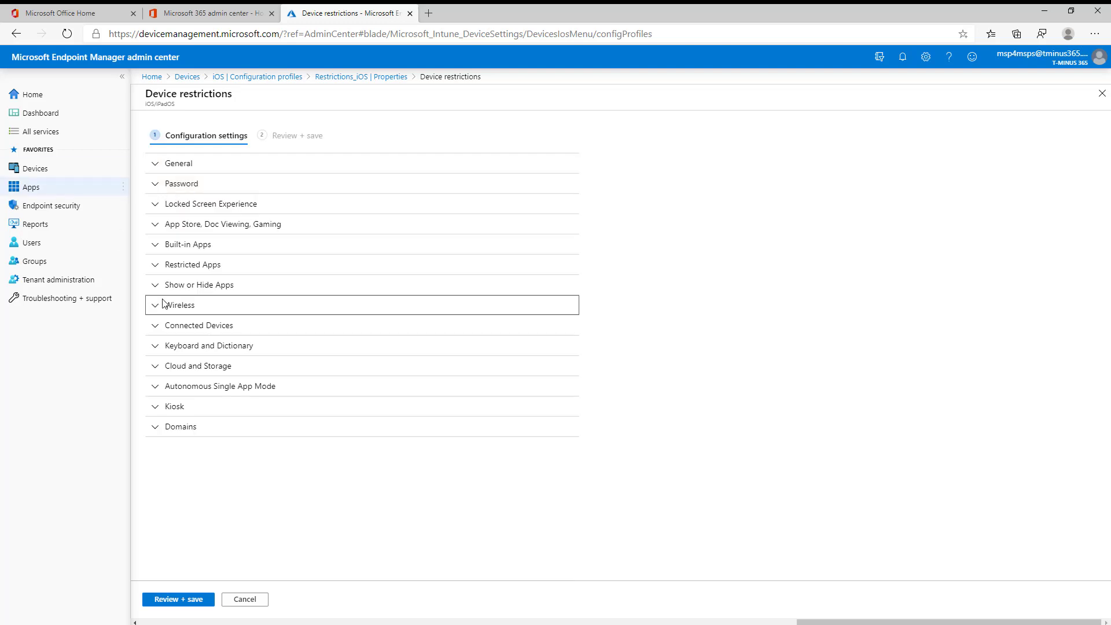
Step: Expand Connected Devices and look through its restrictions for all enrollment types
left_click(197, 324)
scroll(309, 403, "down", 1)
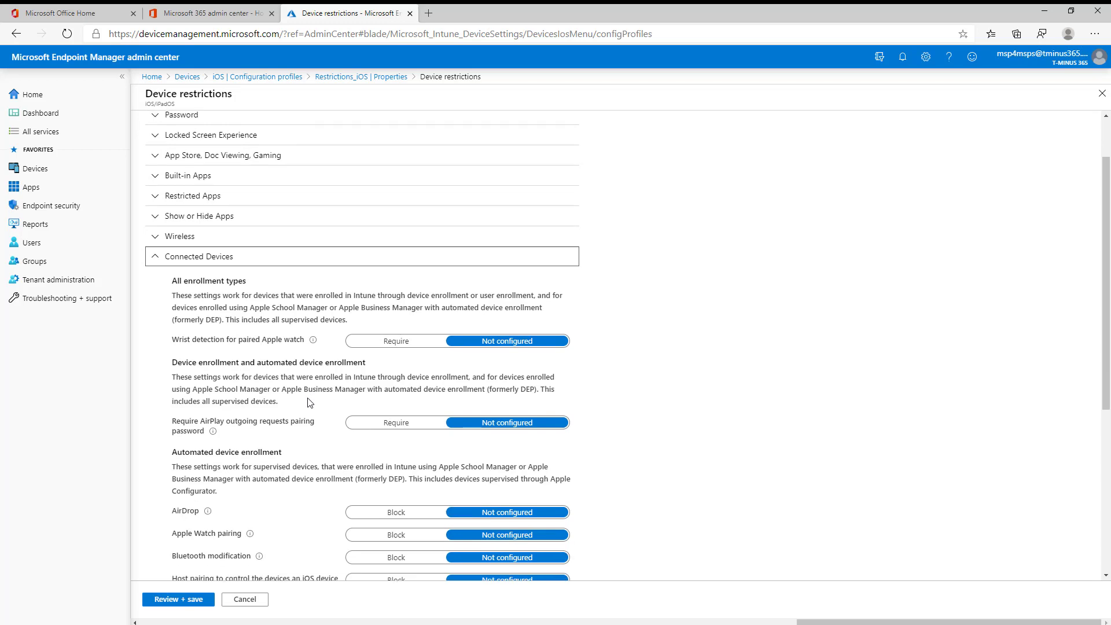
scroll(310, 401, "down", 2)
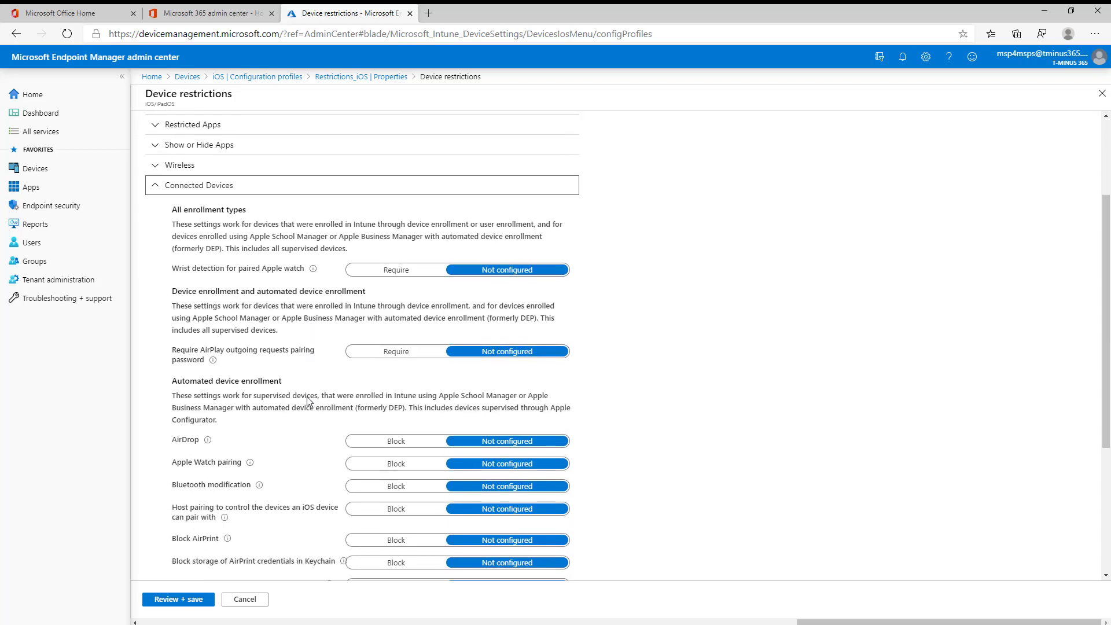
scroll(310, 401, "down", 2)
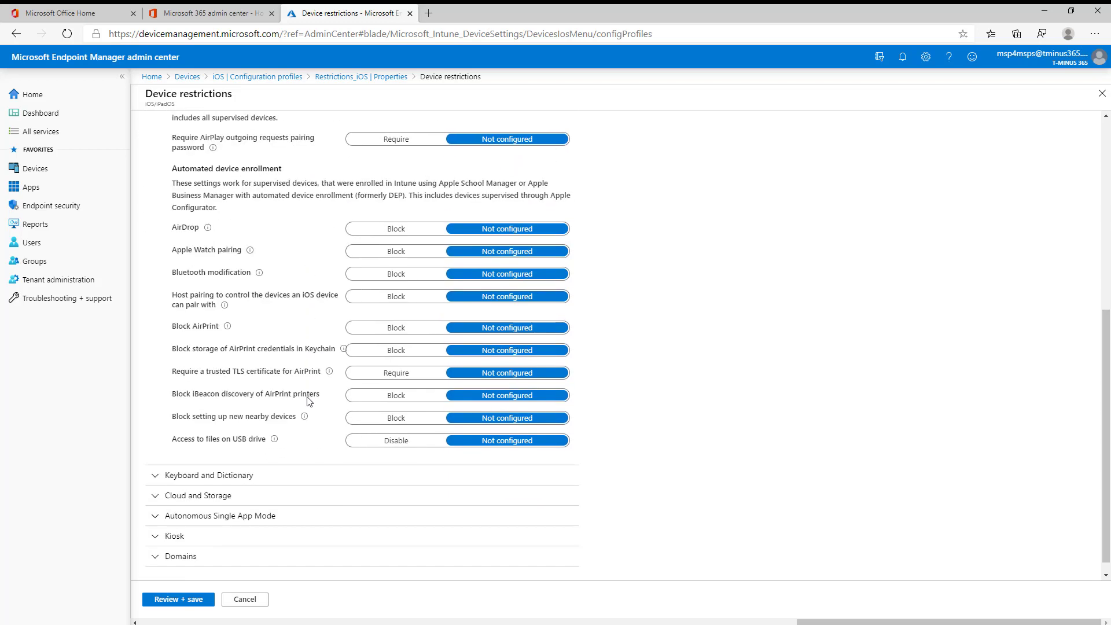
scroll(309, 401, "up", 2)
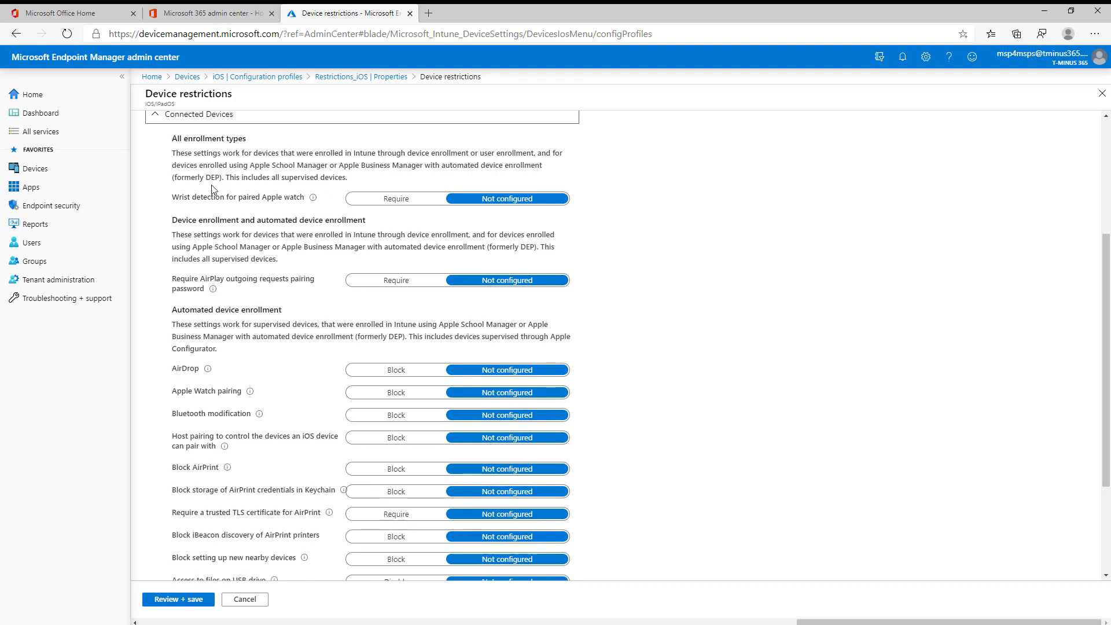
Step: Examine the Connected Devices settings from Apple Watch wrist detection to USB drive file access, and collapse the section
left_click_drag(193, 198, 325, 208)
left_click(288, 196)
double_click(292, 197)
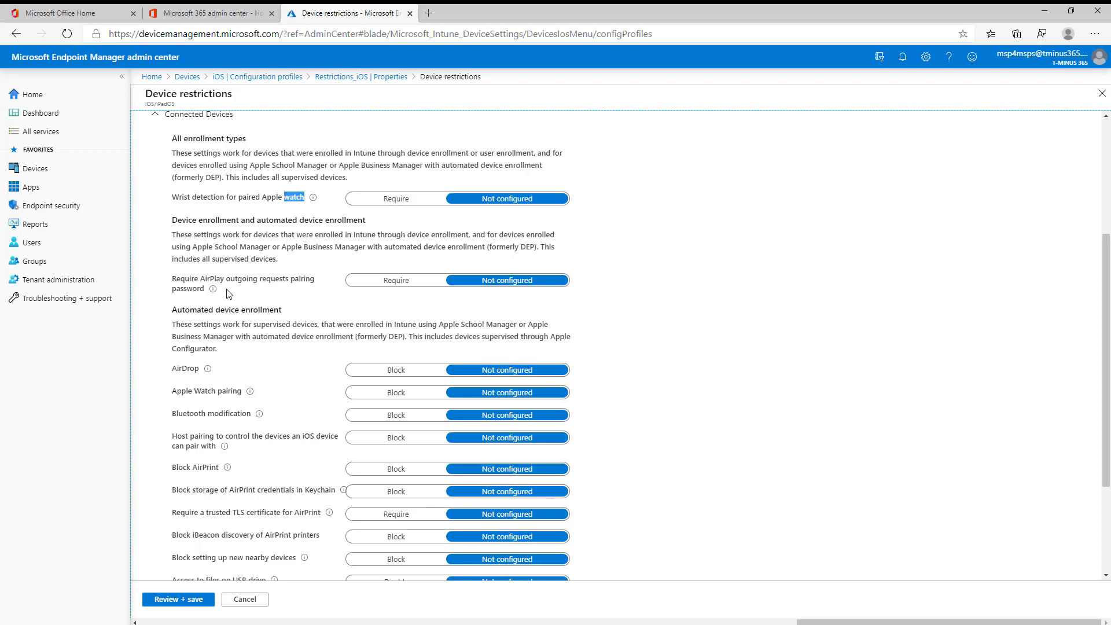
scroll(367, 295, "down", 3)
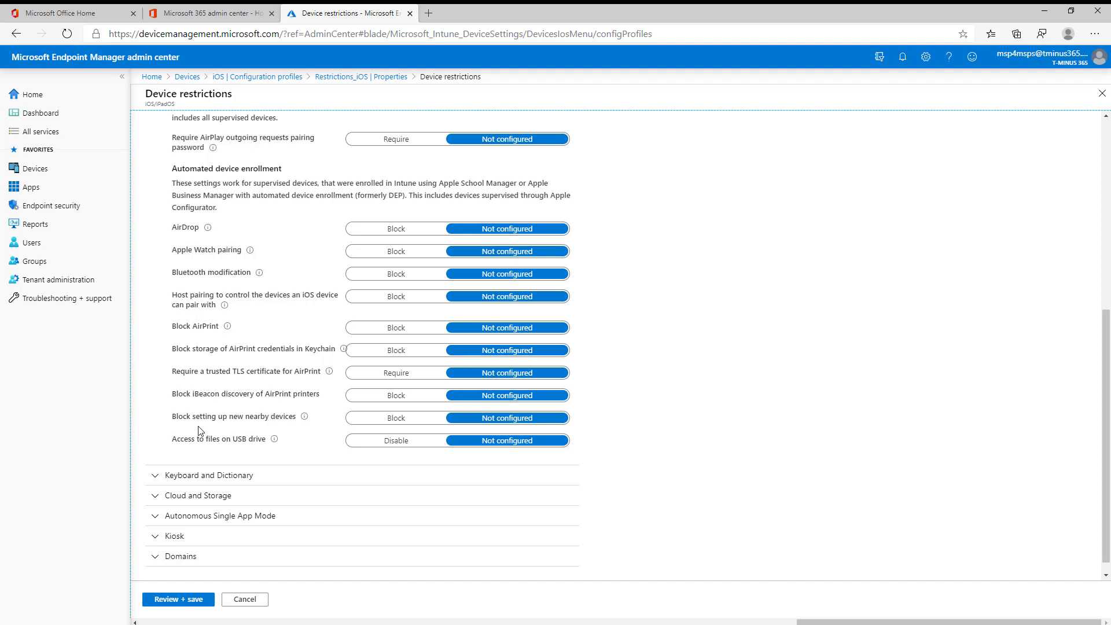
mouse_move(306, 424)
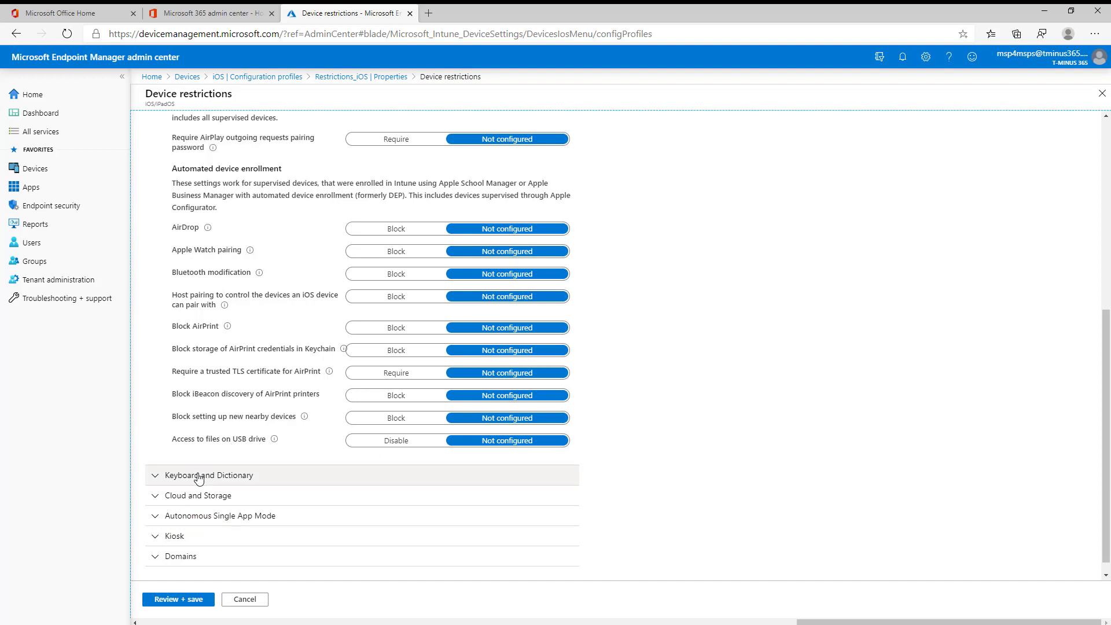
scroll(208, 231, "up", 4)
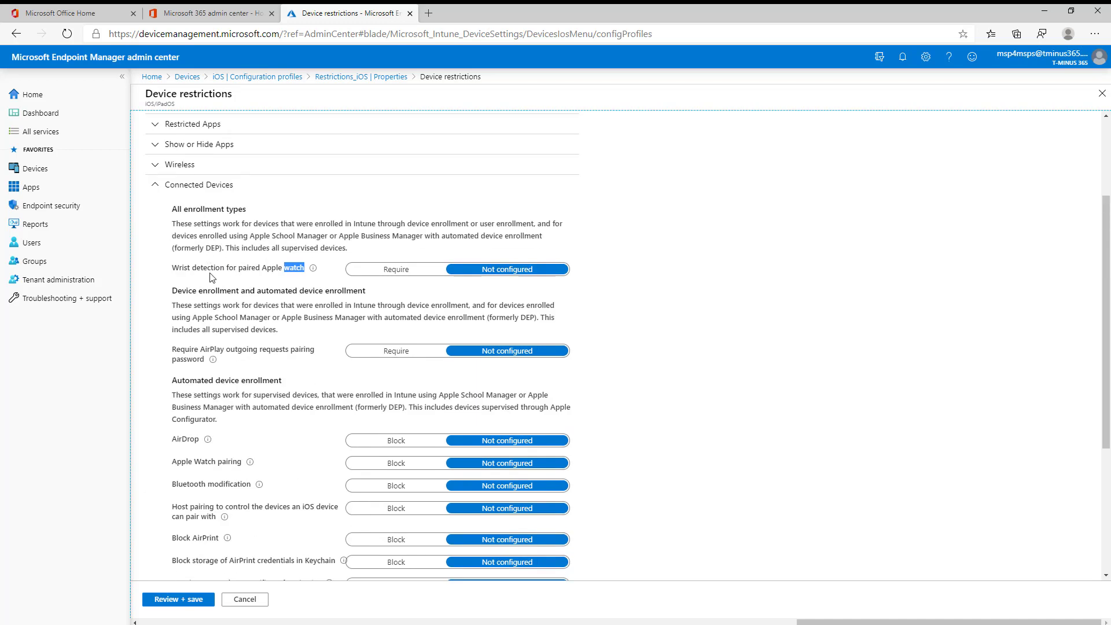
left_click(168, 184)
Step: Expand Keyboard and Dictionary, review its settings from Word definition lookup to QuickPath, and collapse the section
left_click(225, 347)
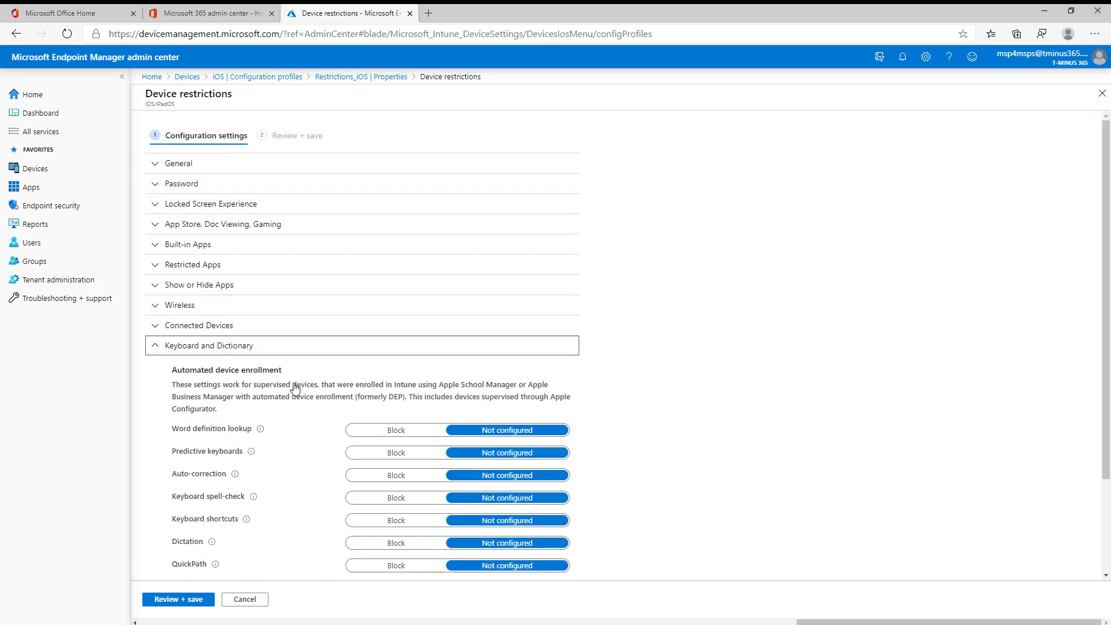
scroll(318, 417, "down", 1)
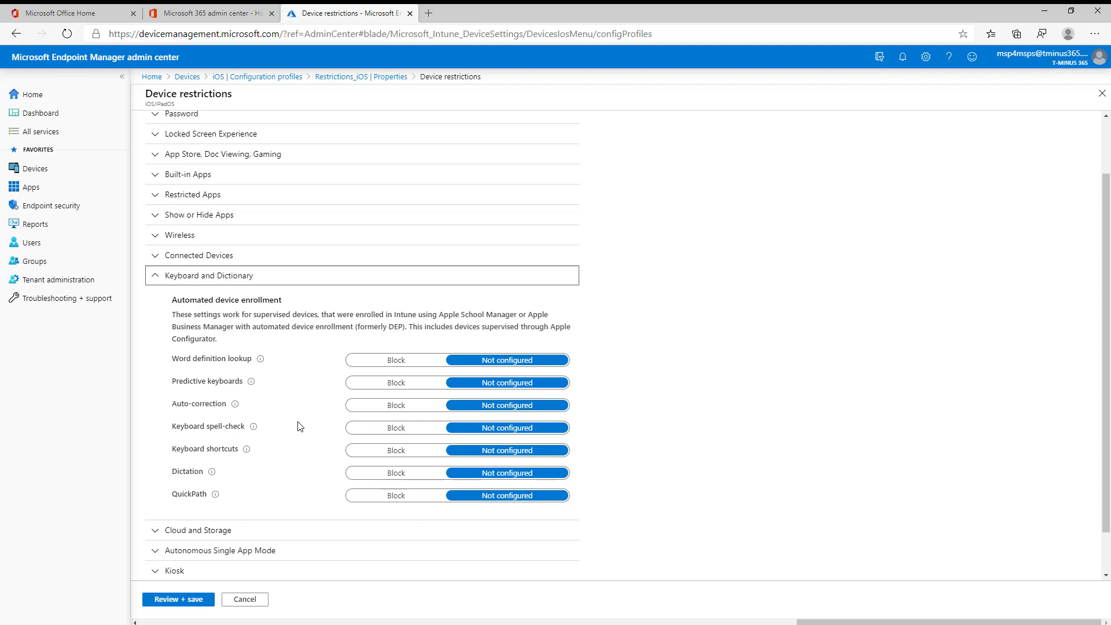
left_click(190, 280)
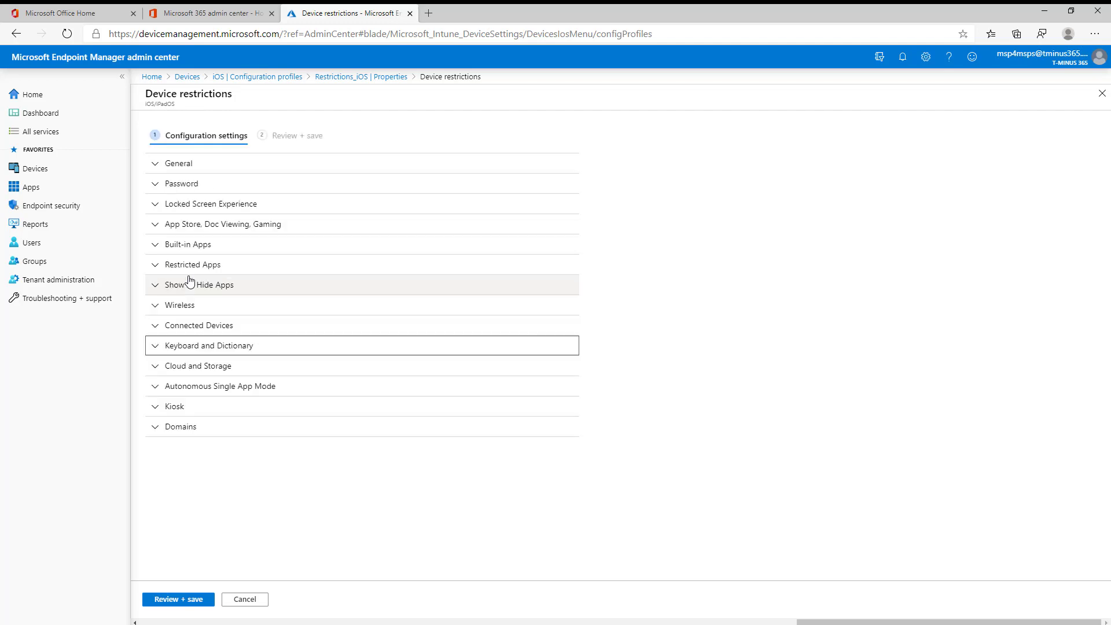
Step: Expand Cloud and Storage and review its settings for all enrollment types, from encrypted backup to enterprise book metadata sync
left_click(231, 373)
scroll(302, 454, "down", 4)
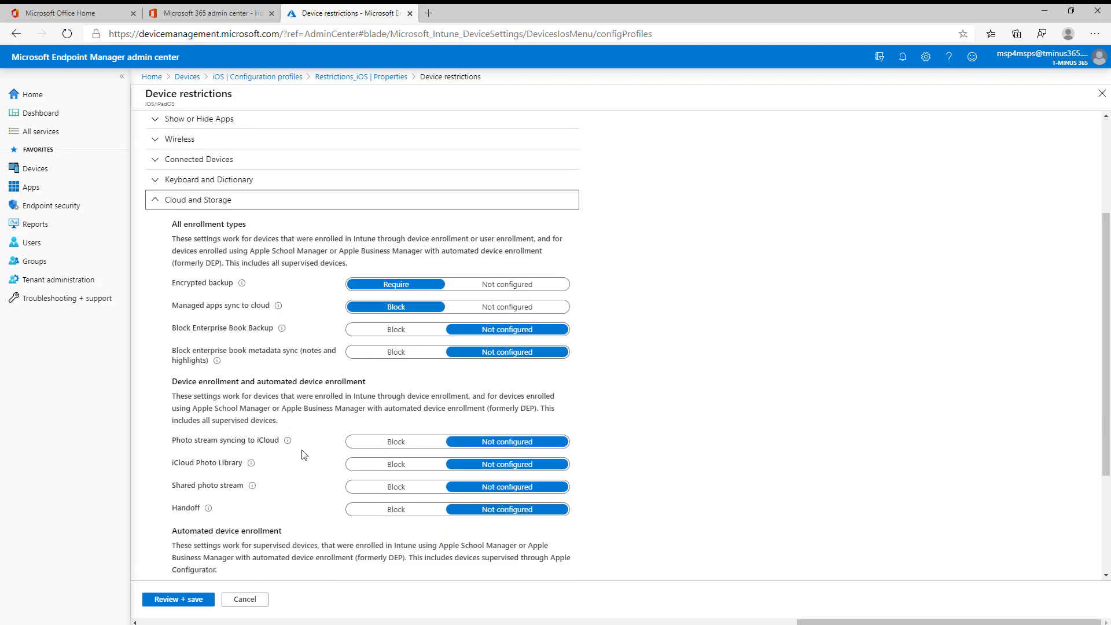
scroll(301, 455, "up", 1)
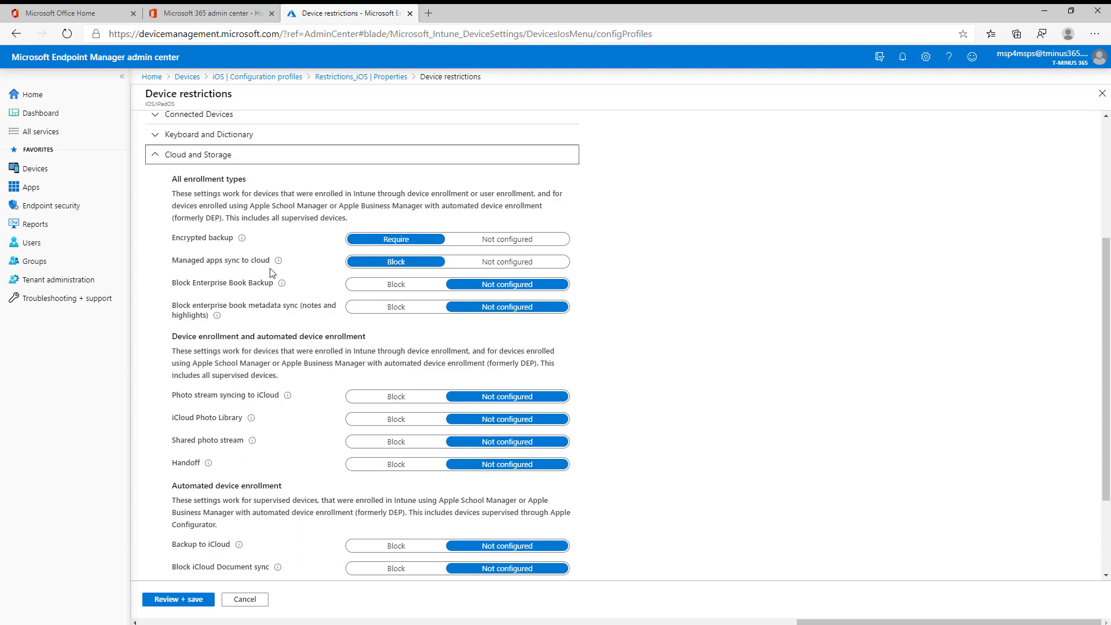
mouse_move(276, 271)
double_click(202, 286)
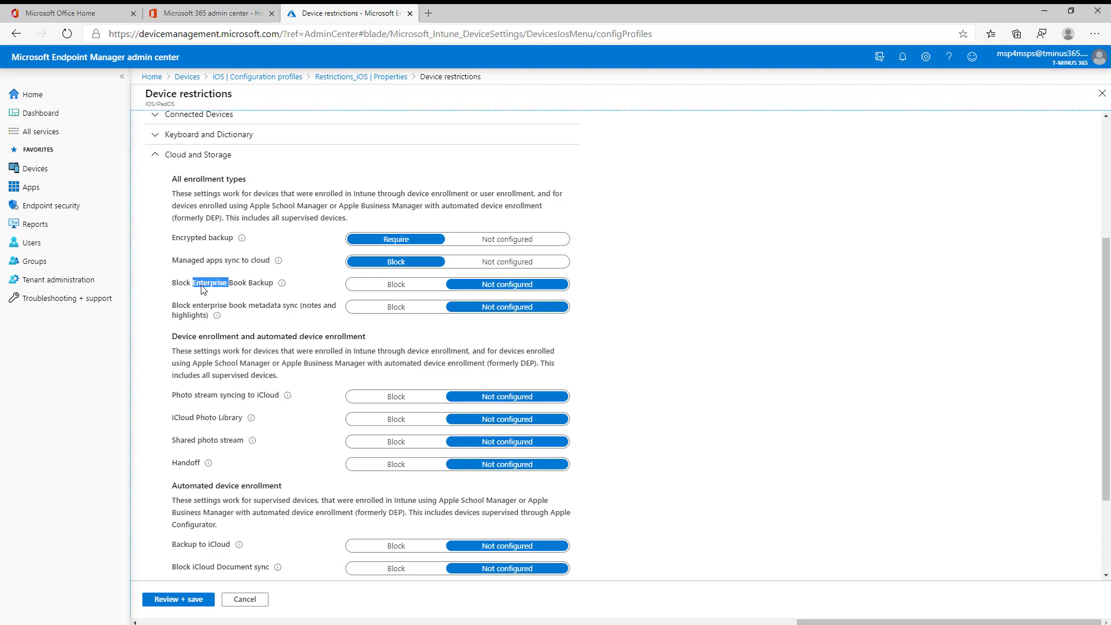
left_click(258, 310)
Step: Review the Cloud and Storage settings from photo stream syncing to iCloud Keychain sync, and collapse the section
scroll(284, 306, "down", 2)
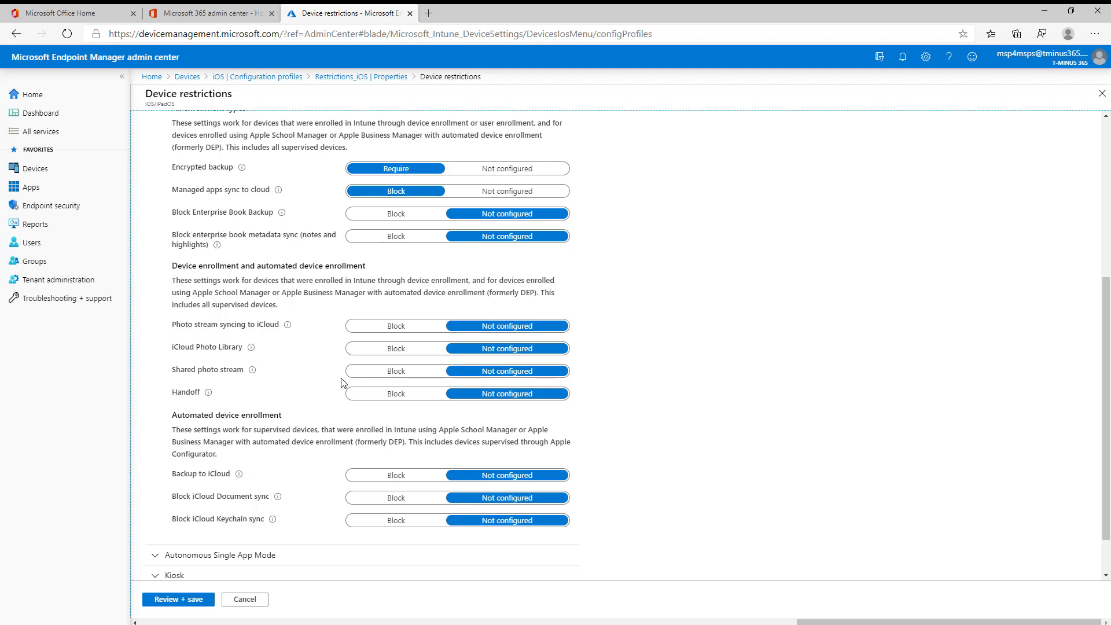
scroll(341, 380, "down", 1)
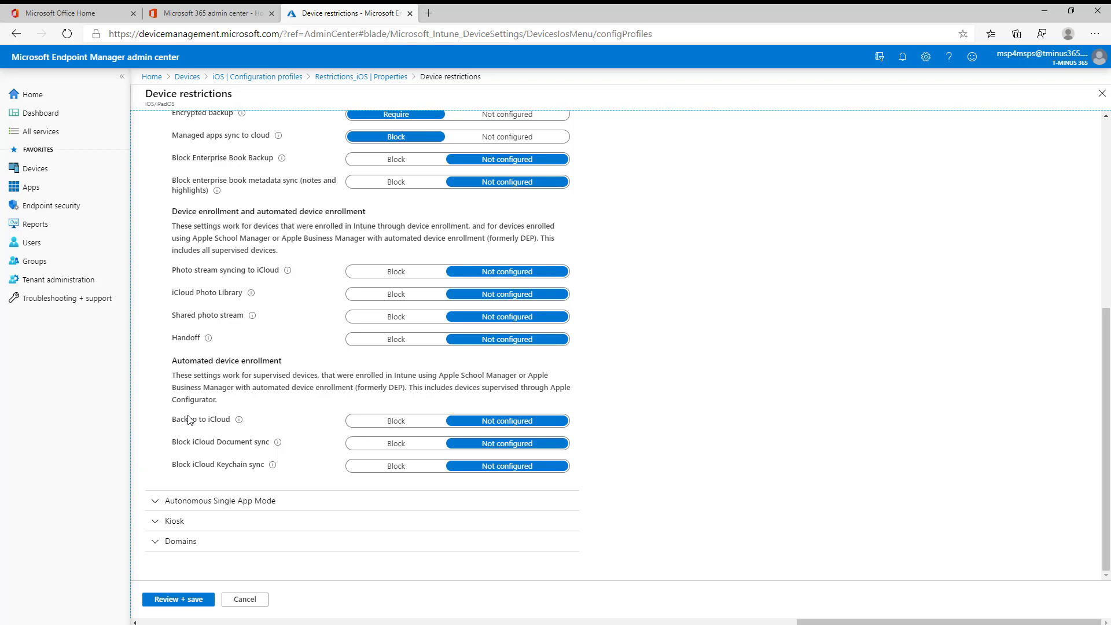
scroll(177, 289, "up", 5)
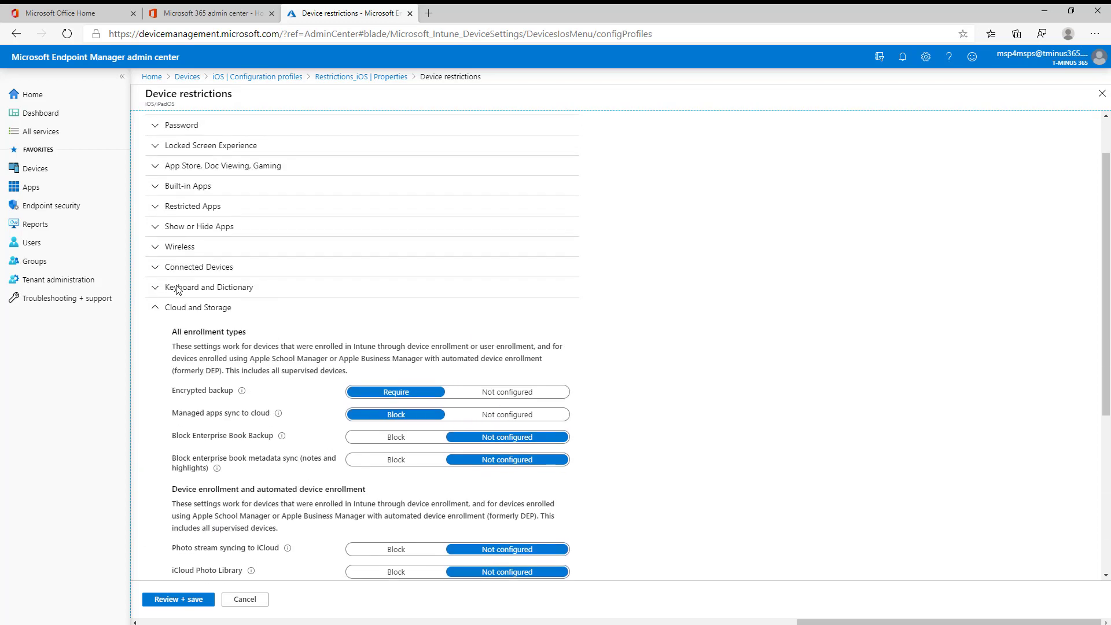
left_click(179, 317)
Step: Expand and review Autonomous Single App Mode and Kiosk one after the other, collapsing each section when done
left_click(197, 390)
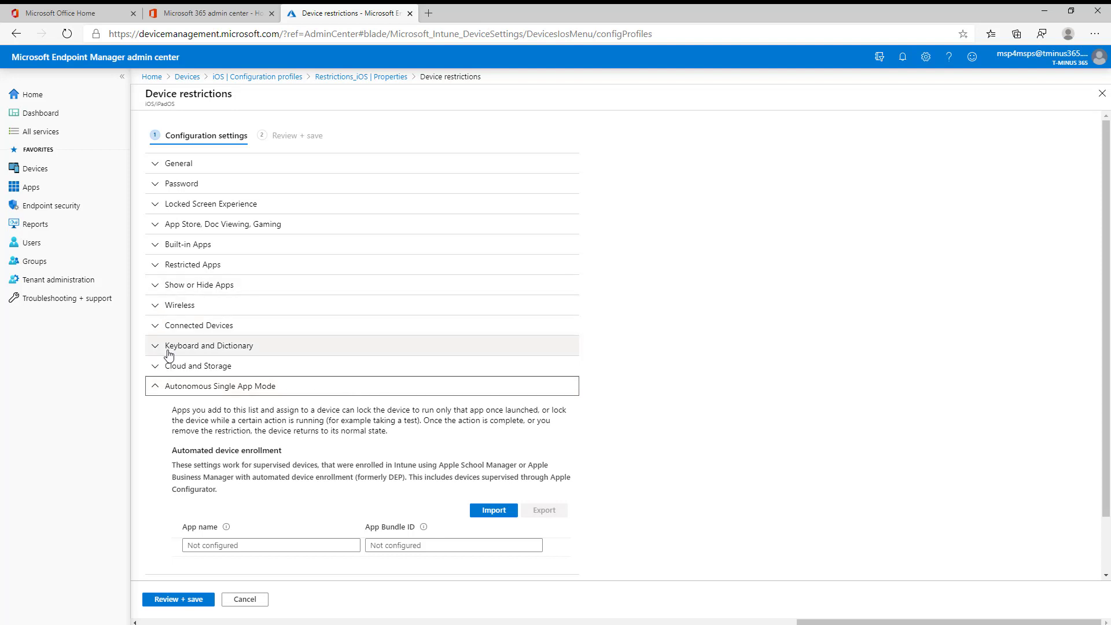
left_click(191, 392)
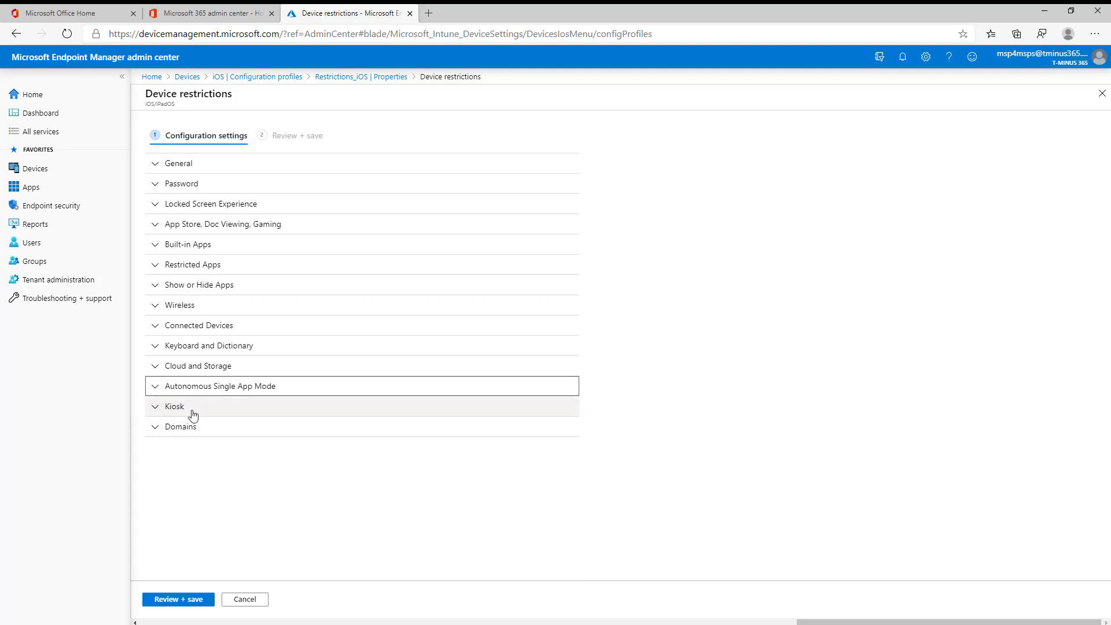
left_click(194, 414)
scroll(228, 451, "down", 2)
scroll(228, 451, "down", 5)
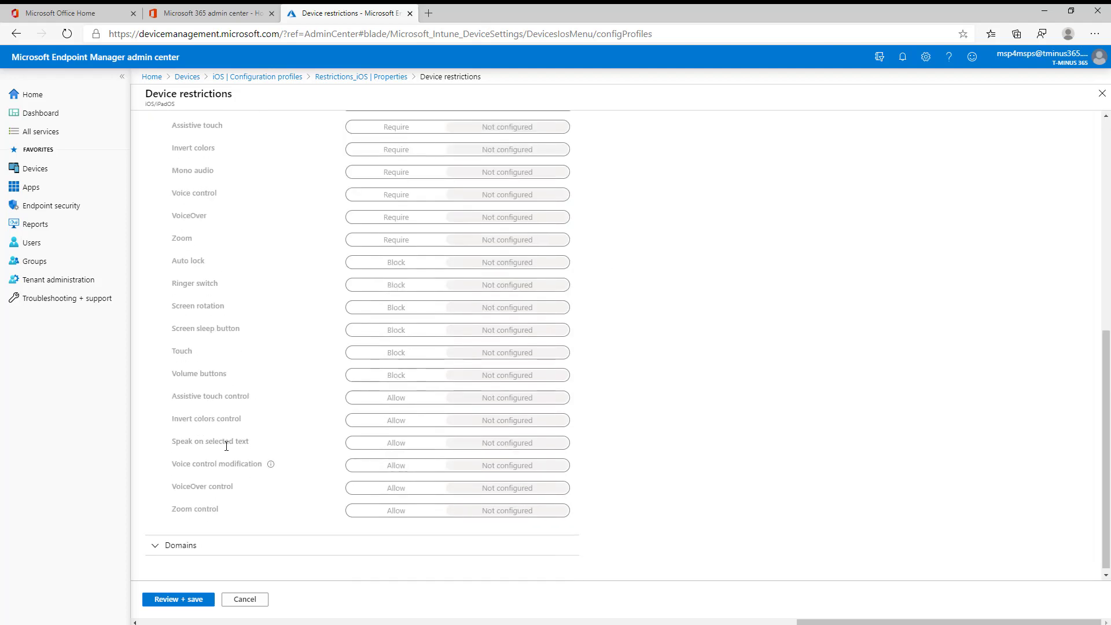
scroll(215, 298, "up", 2)
scroll(216, 298, "up", 3)
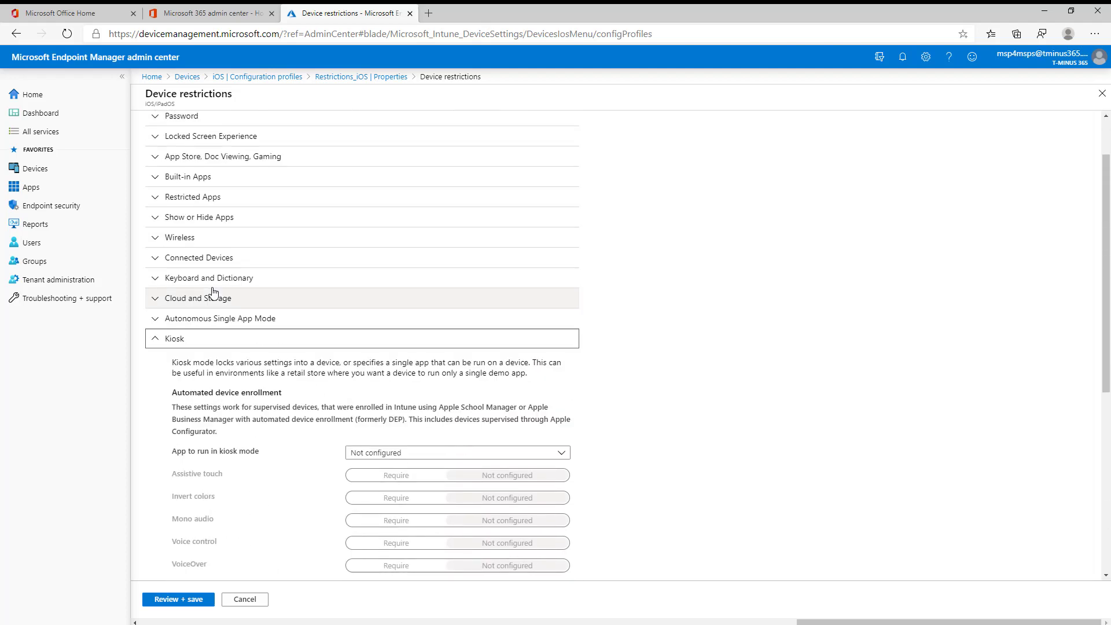
left_click(200, 338)
Step: Expand Domains, read the description of Unmarked email domains, and collapse that subsection
left_click(215, 426)
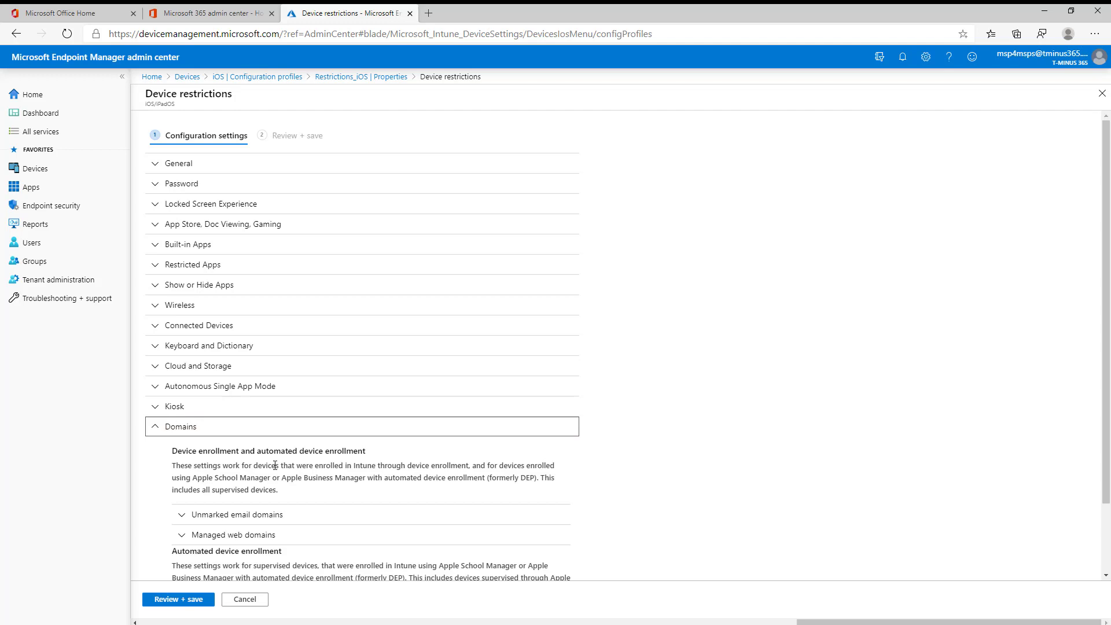
scroll(214, 426, "down", 2)
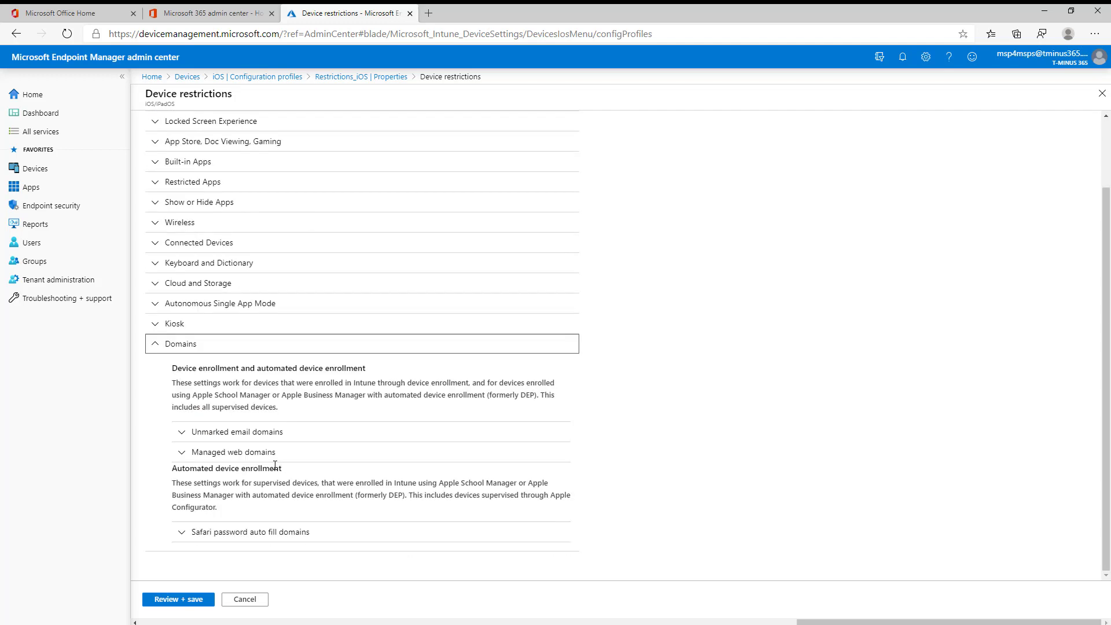
left_click(235, 432)
scroll(271, 415, "down", 2)
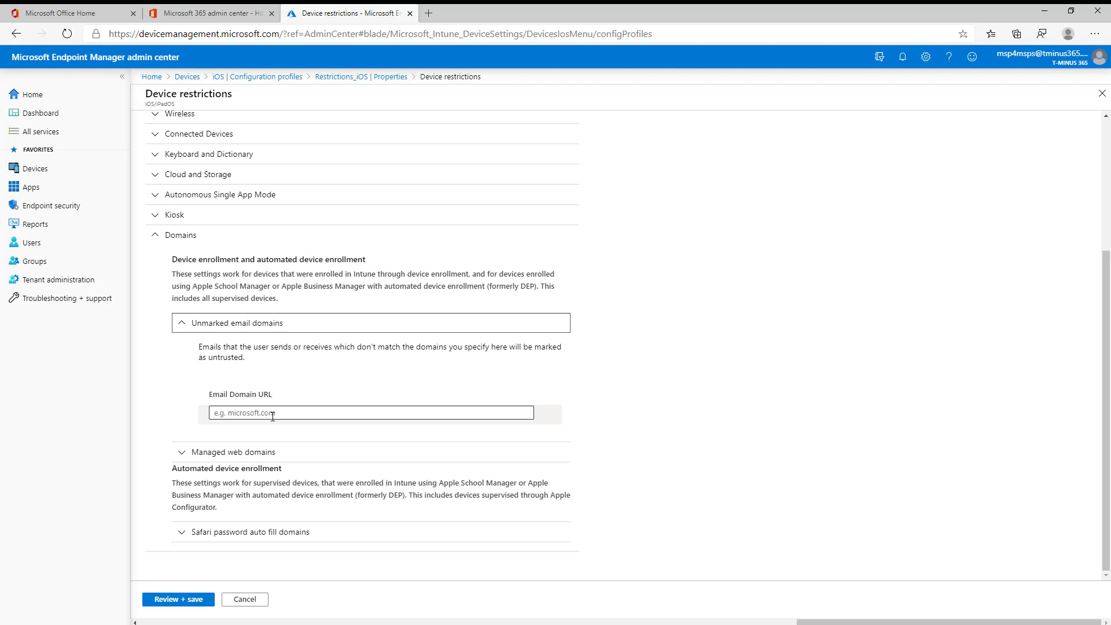
triple_click(226, 346)
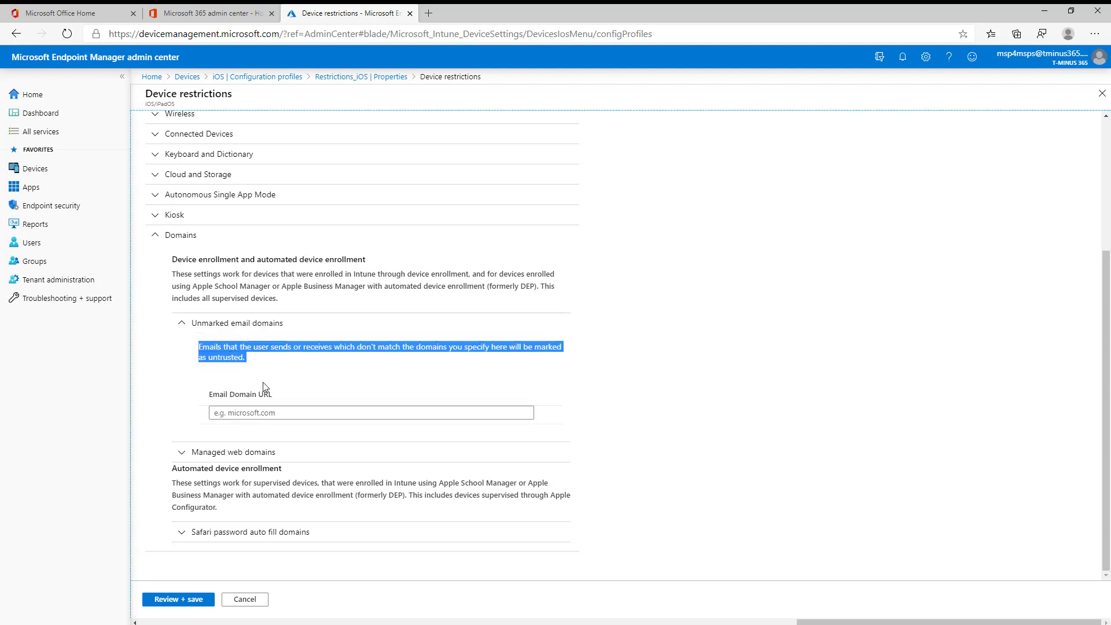
left_click(204, 323)
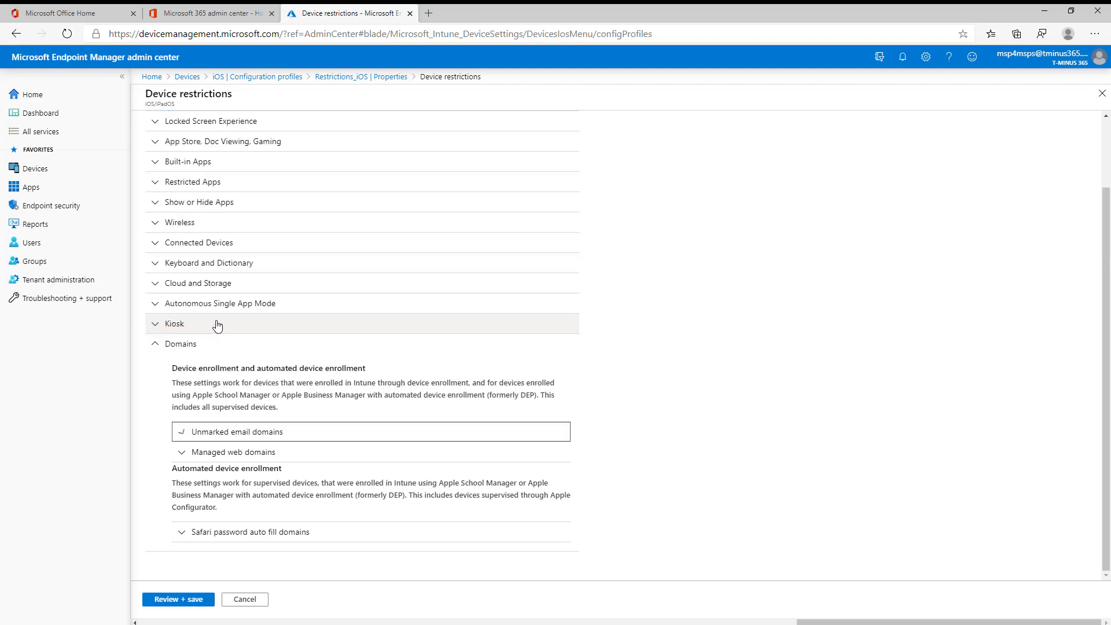
Step: Expand Managed web domains, read how documents downloaded from the specified URLs are treated, and collapse the subsection
left_click(230, 454)
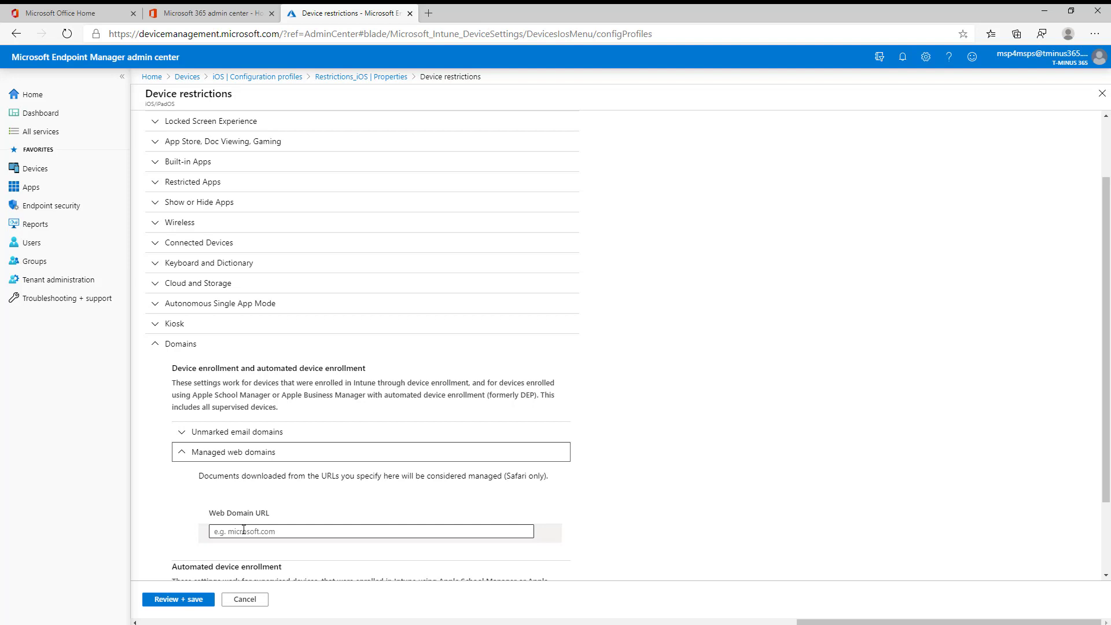
left_click_drag(368, 477, 495, 498)
double_click(479, 483)
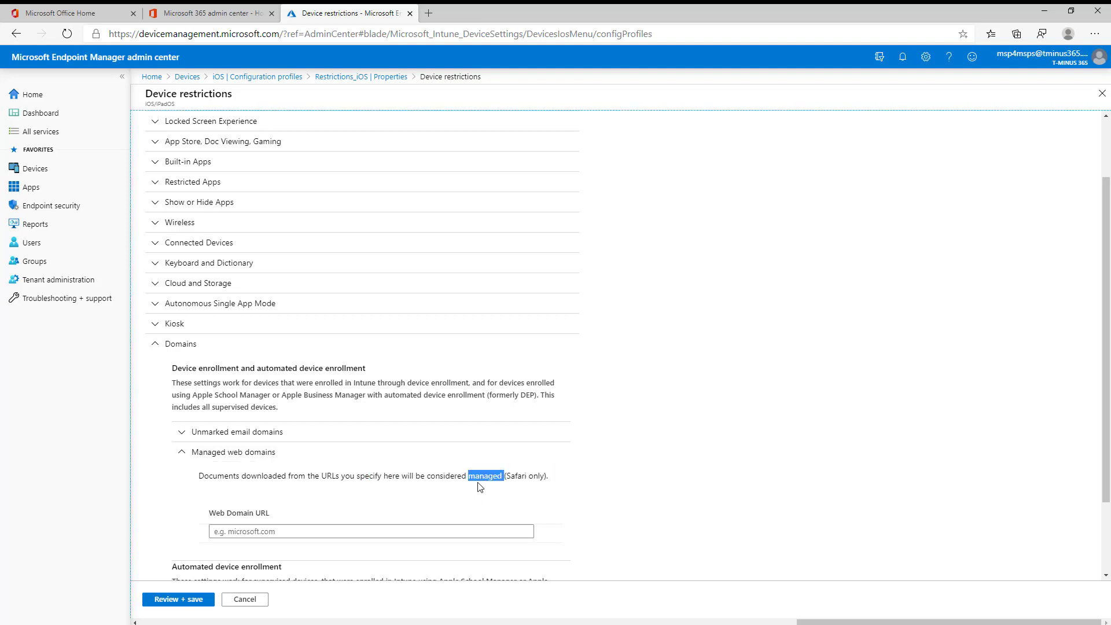
triple_click(480, 487)
left_click(264, 491)
scroll(281, 491, "down", 1)
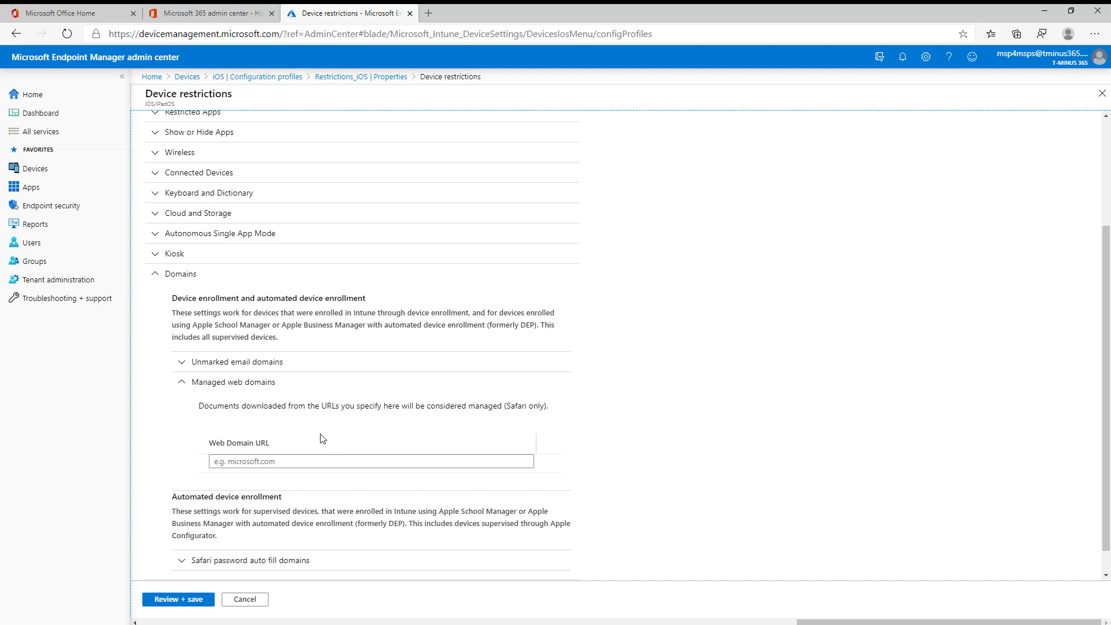
scroll(232, 405, "down", 1)
left_click(191, 354)
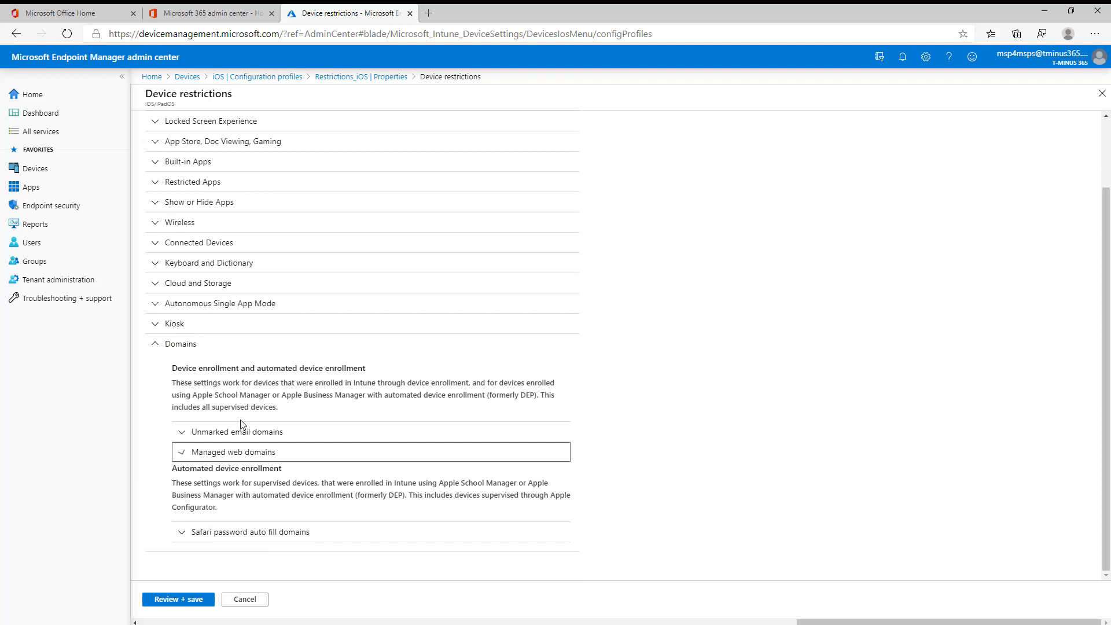
Step: Review Safari password auto fill domains under automated device enrollment, including its supervised mode requirement, and collapse the subsection and Domains
left_click(180, 474)
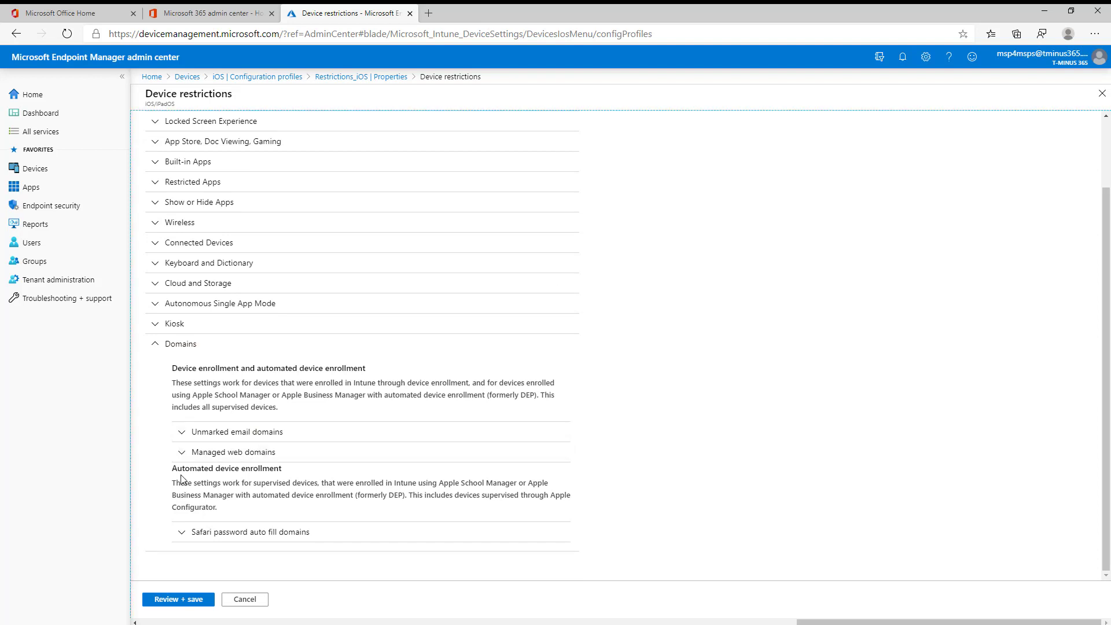
triple_click(183, 475)
left_click(184, 473)
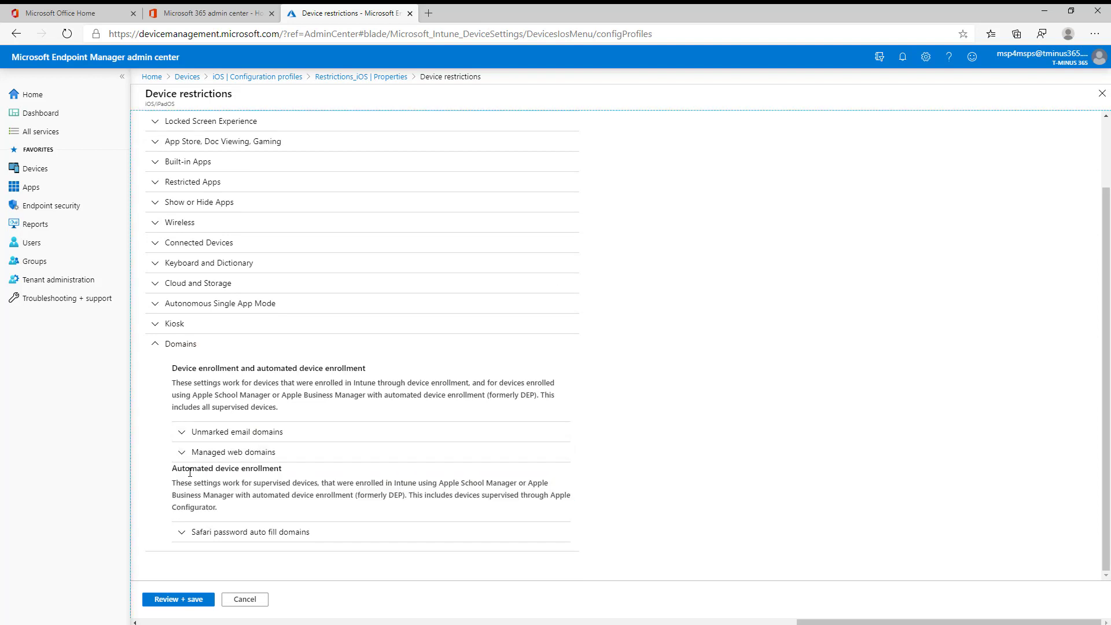
left_click(226, 539)
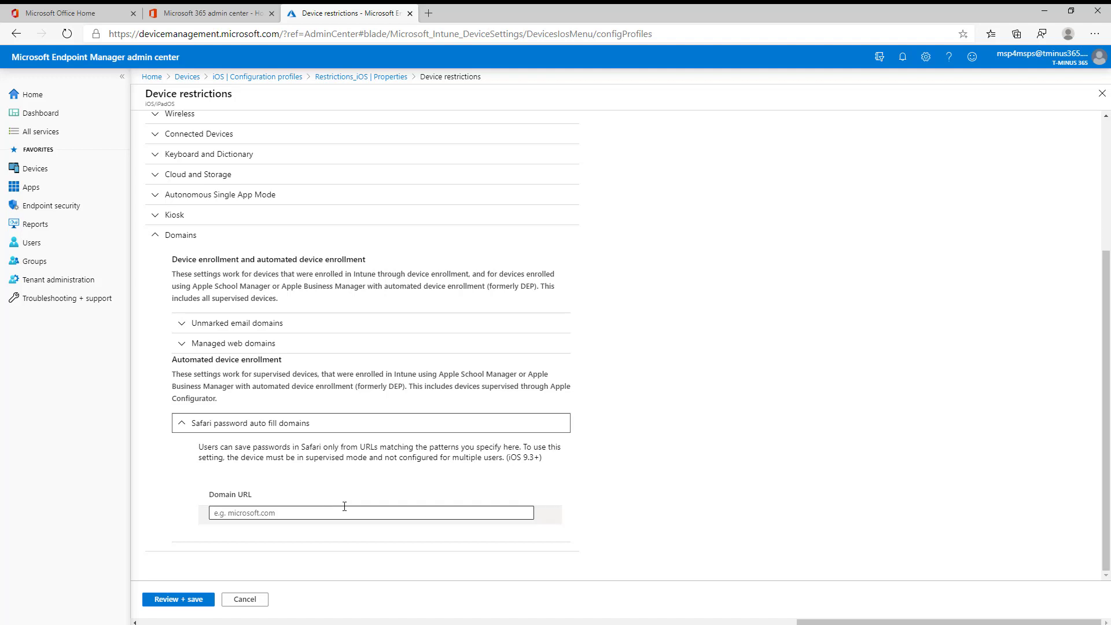
left_click_drag(277, 458, 550, 467)
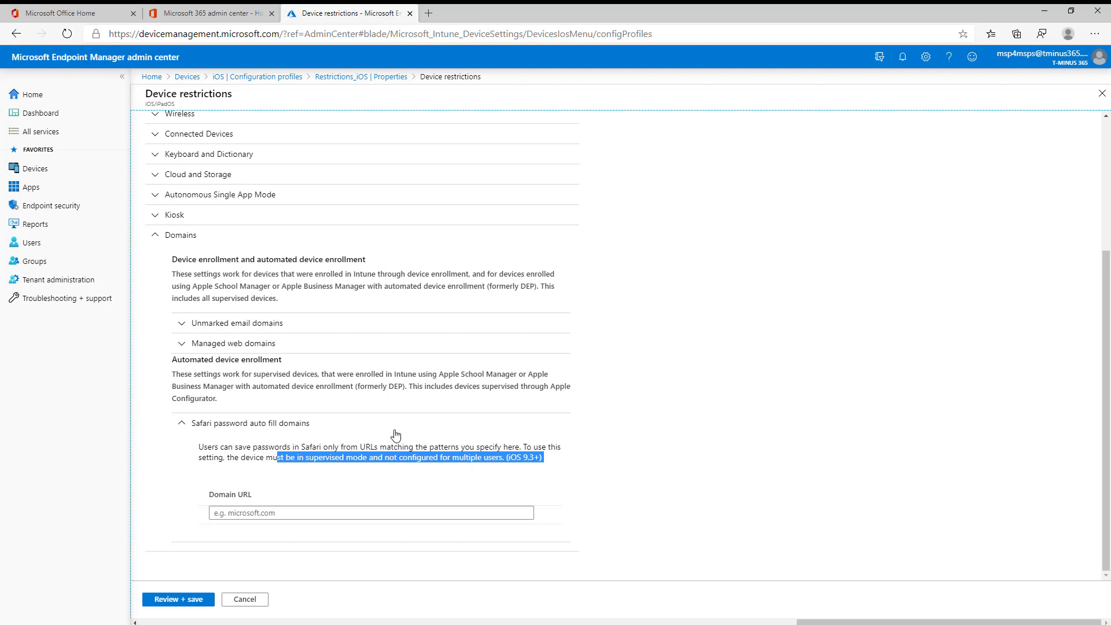
left_click(264, 497)
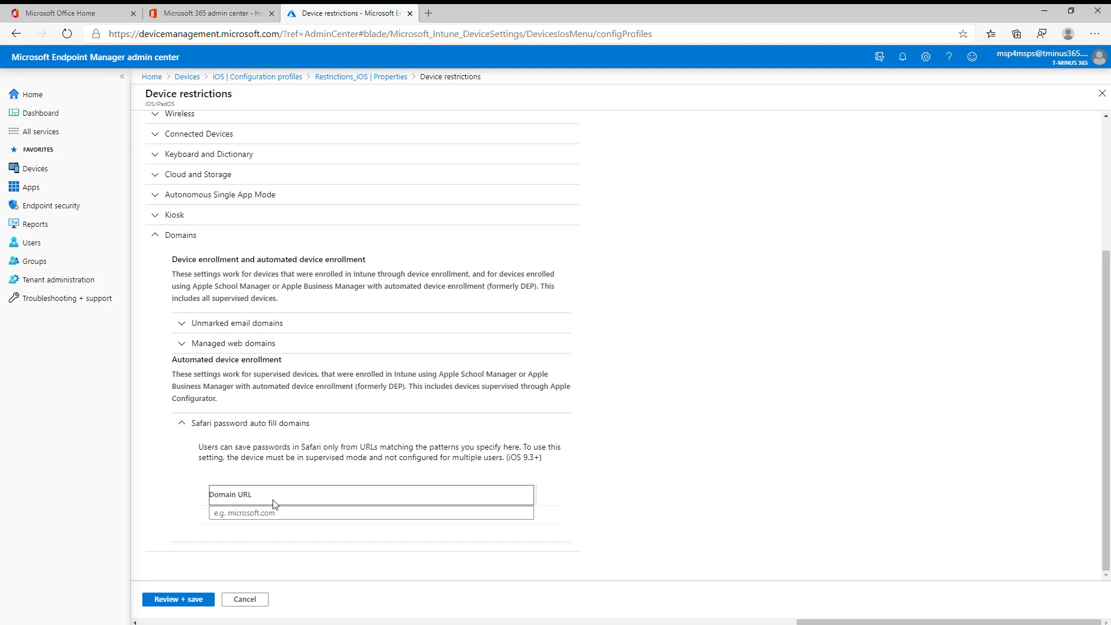
left_click(266, 428)
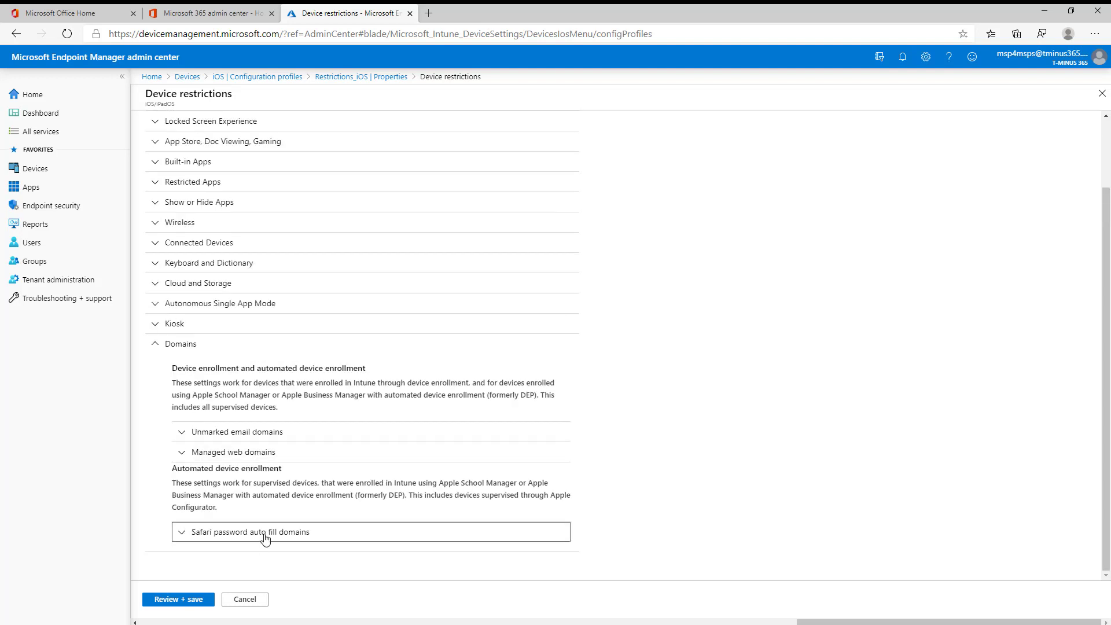
scroll(266, 542, "up", 2)
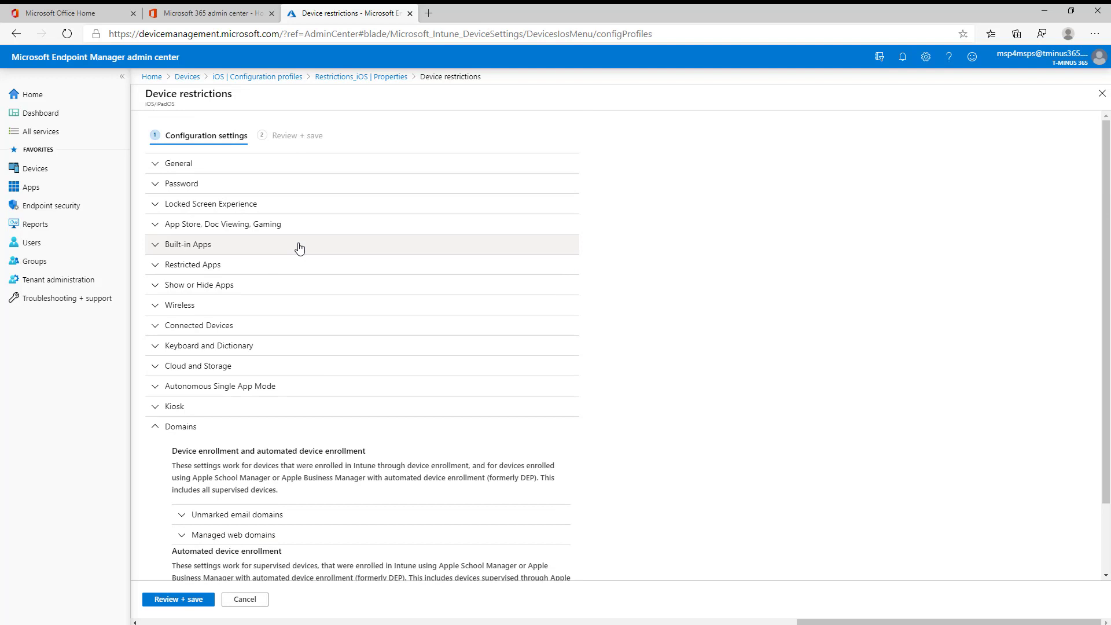
left_click(155, 427)
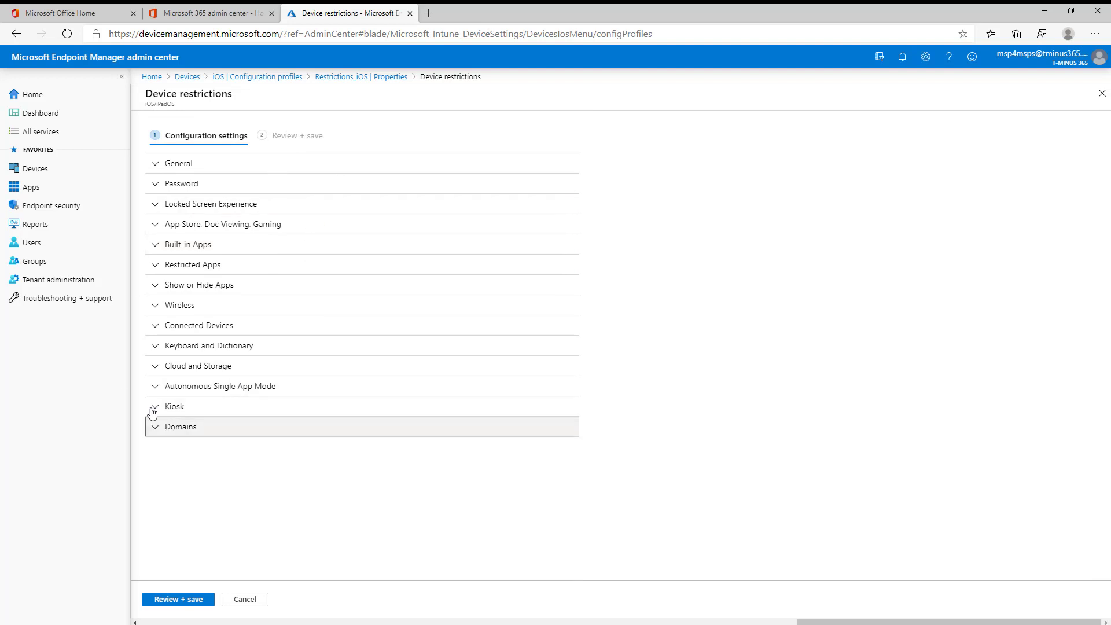
Step: Leave the device restrictions editor for the iOS configuration profiles and open the list of iOS devices
left_click(304, 82)
left_click(609, 90)
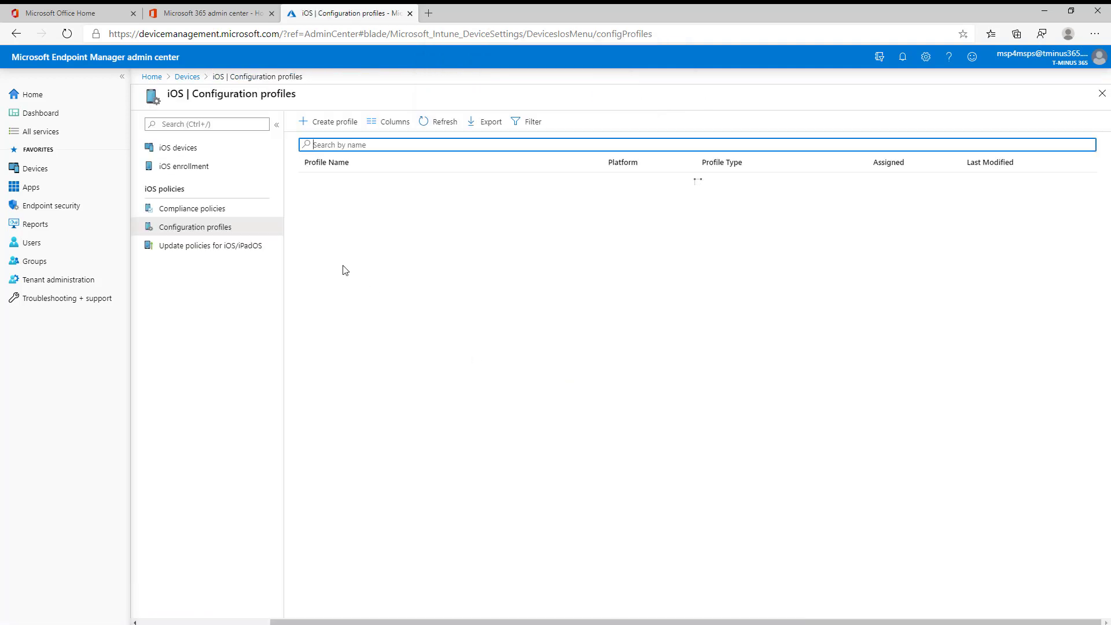
left_click(179, 148)
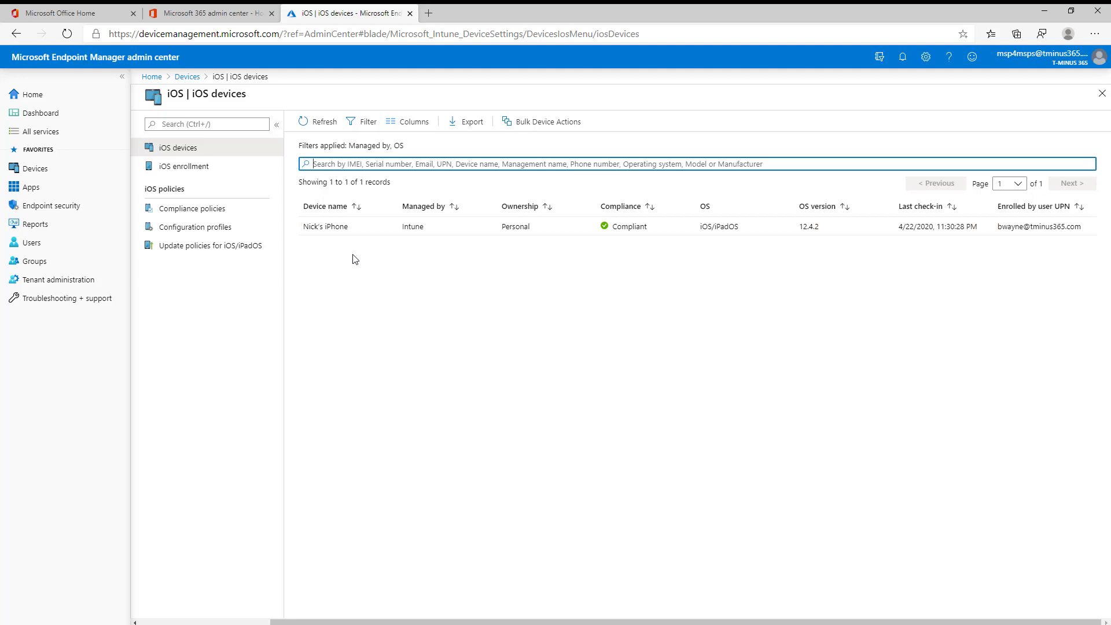
Step: Open the enrolled iPhone's device configuration status and select the Restrictions_iOS policy to view its details
left_click(330, 223)
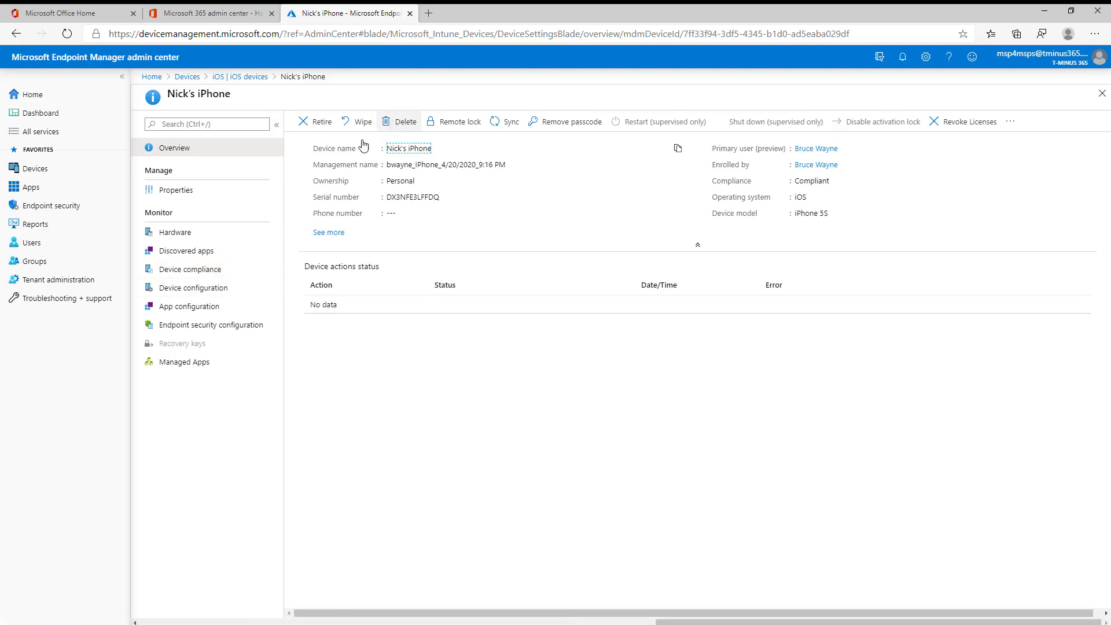
left_click(219, 291)
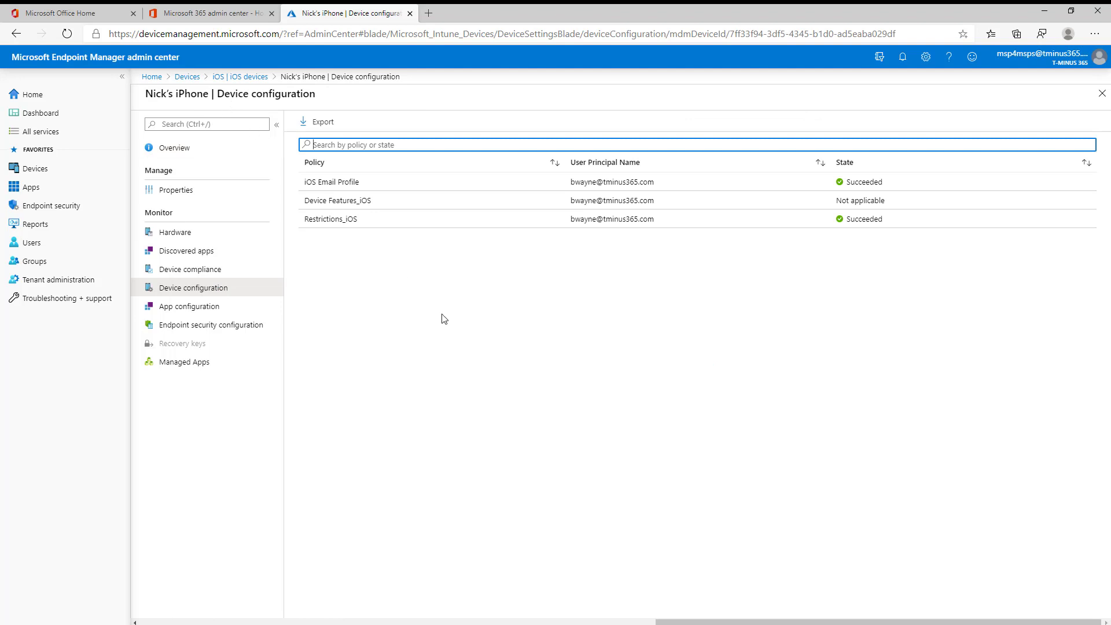
left_click(343, 224)
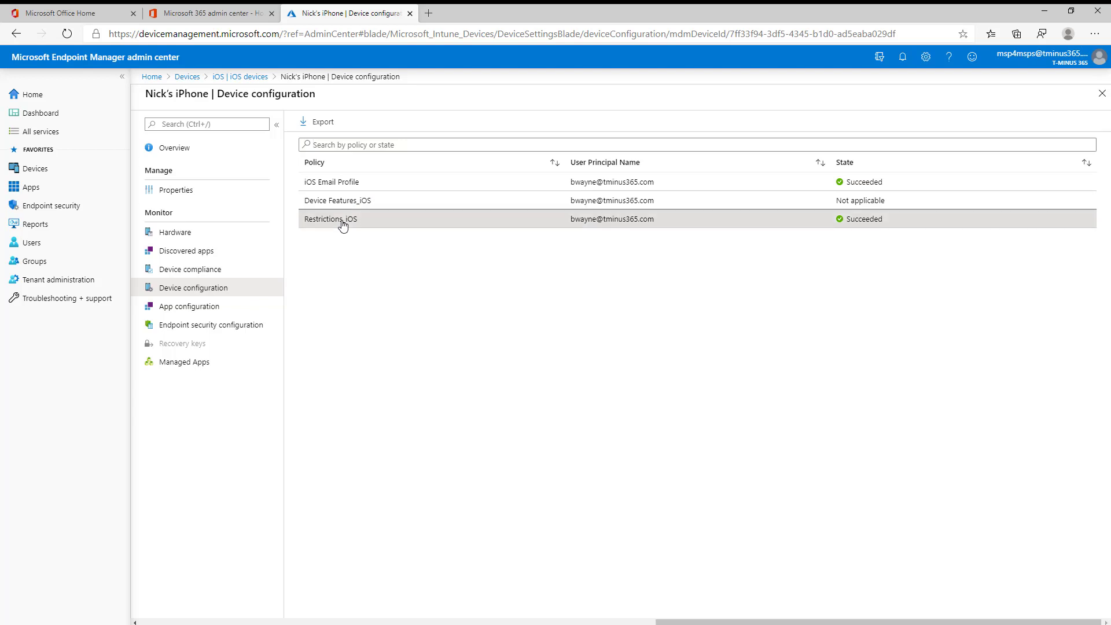